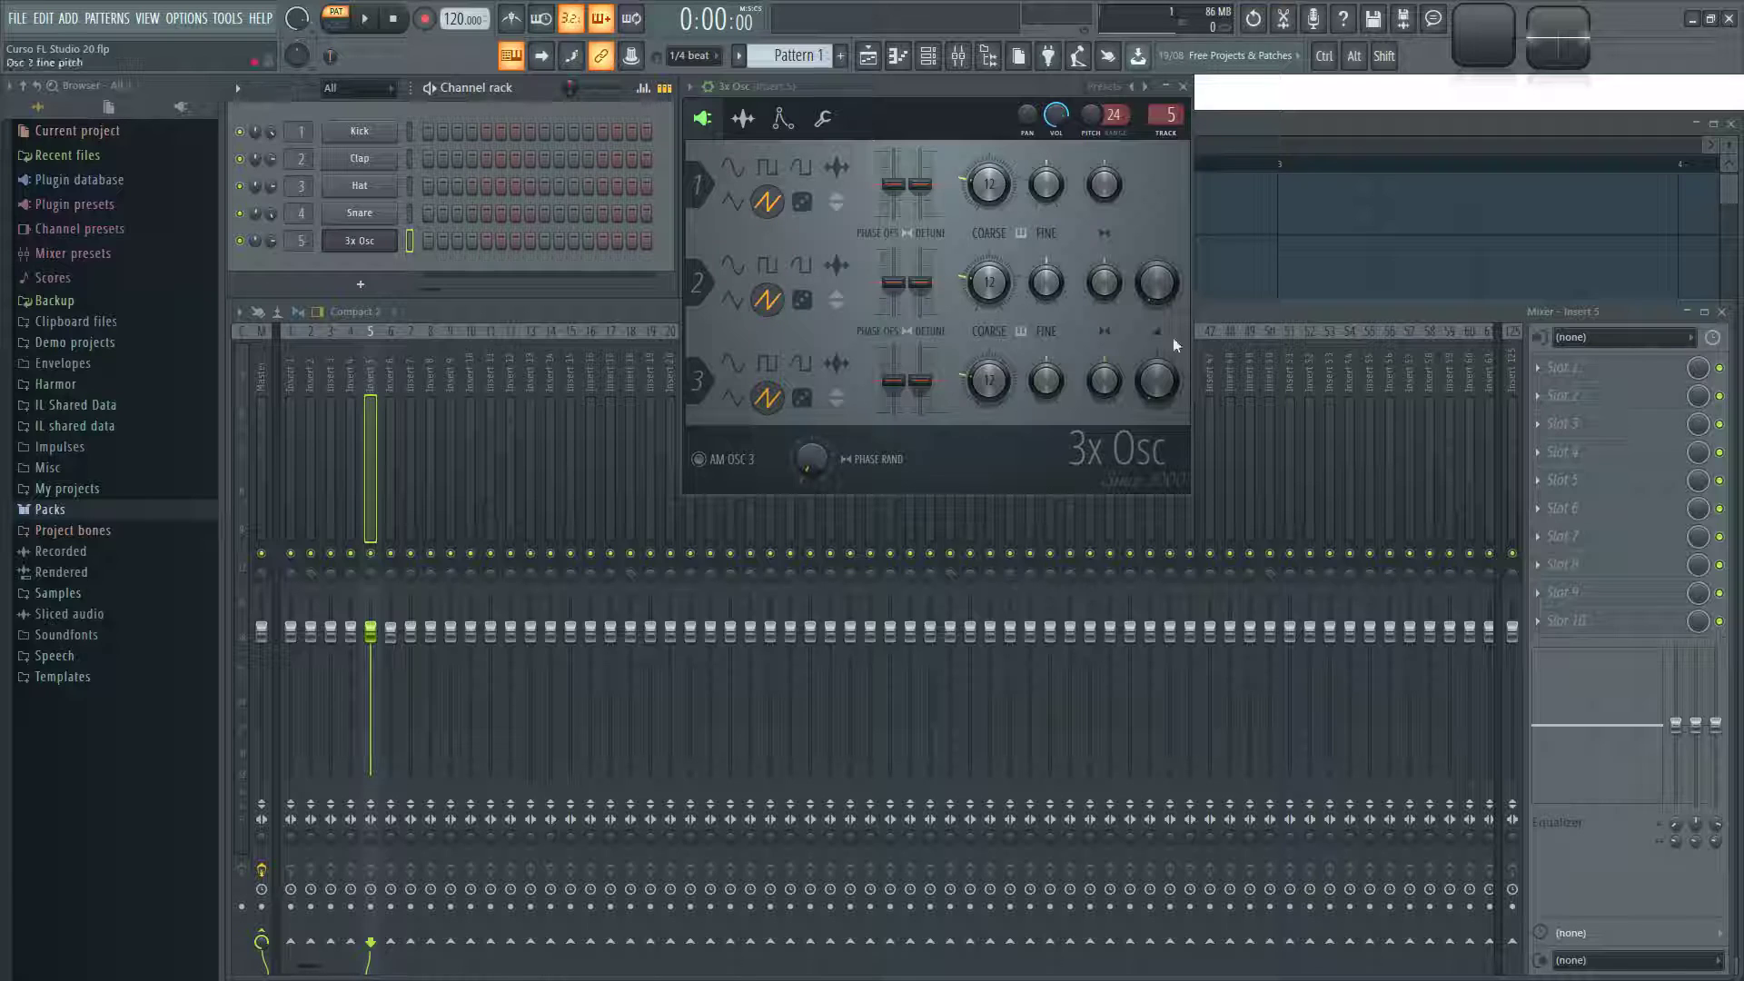
# - Open the enlarged Wave Candy oscilloscope and play test notes to view the 3x Osc waveform
pyautogui.click(1299, 313)
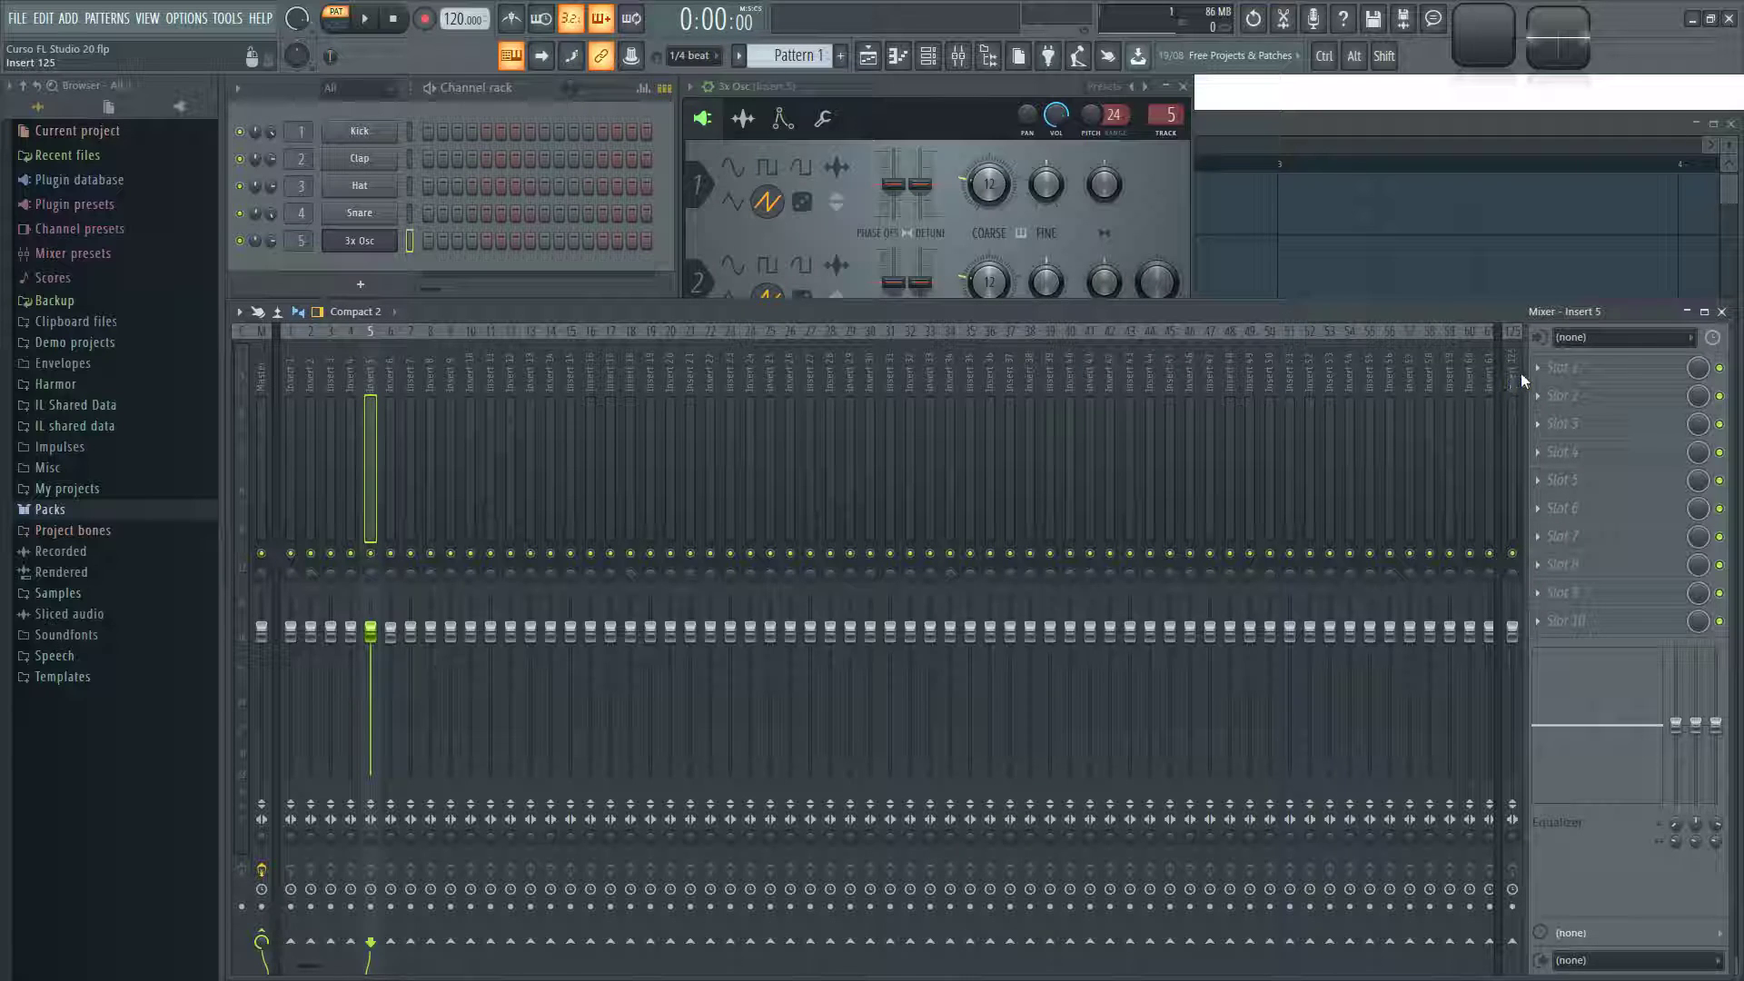
pyautogui.click(930, 89)
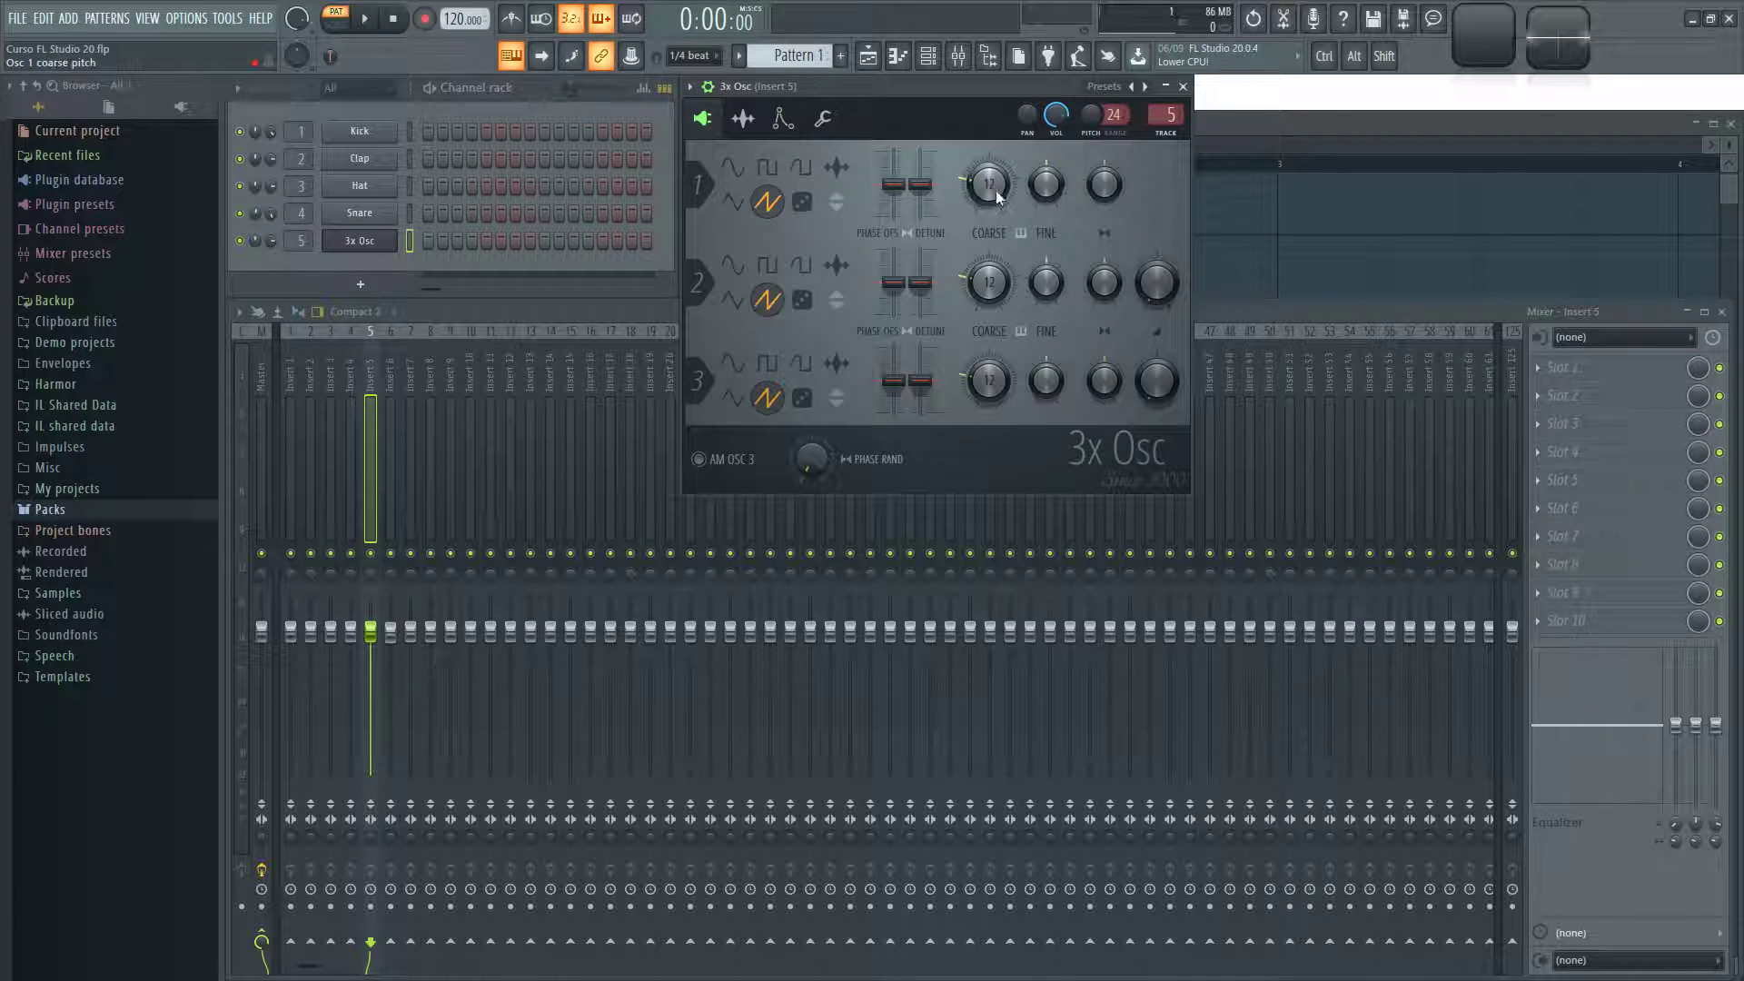
pyautogui.press('q')
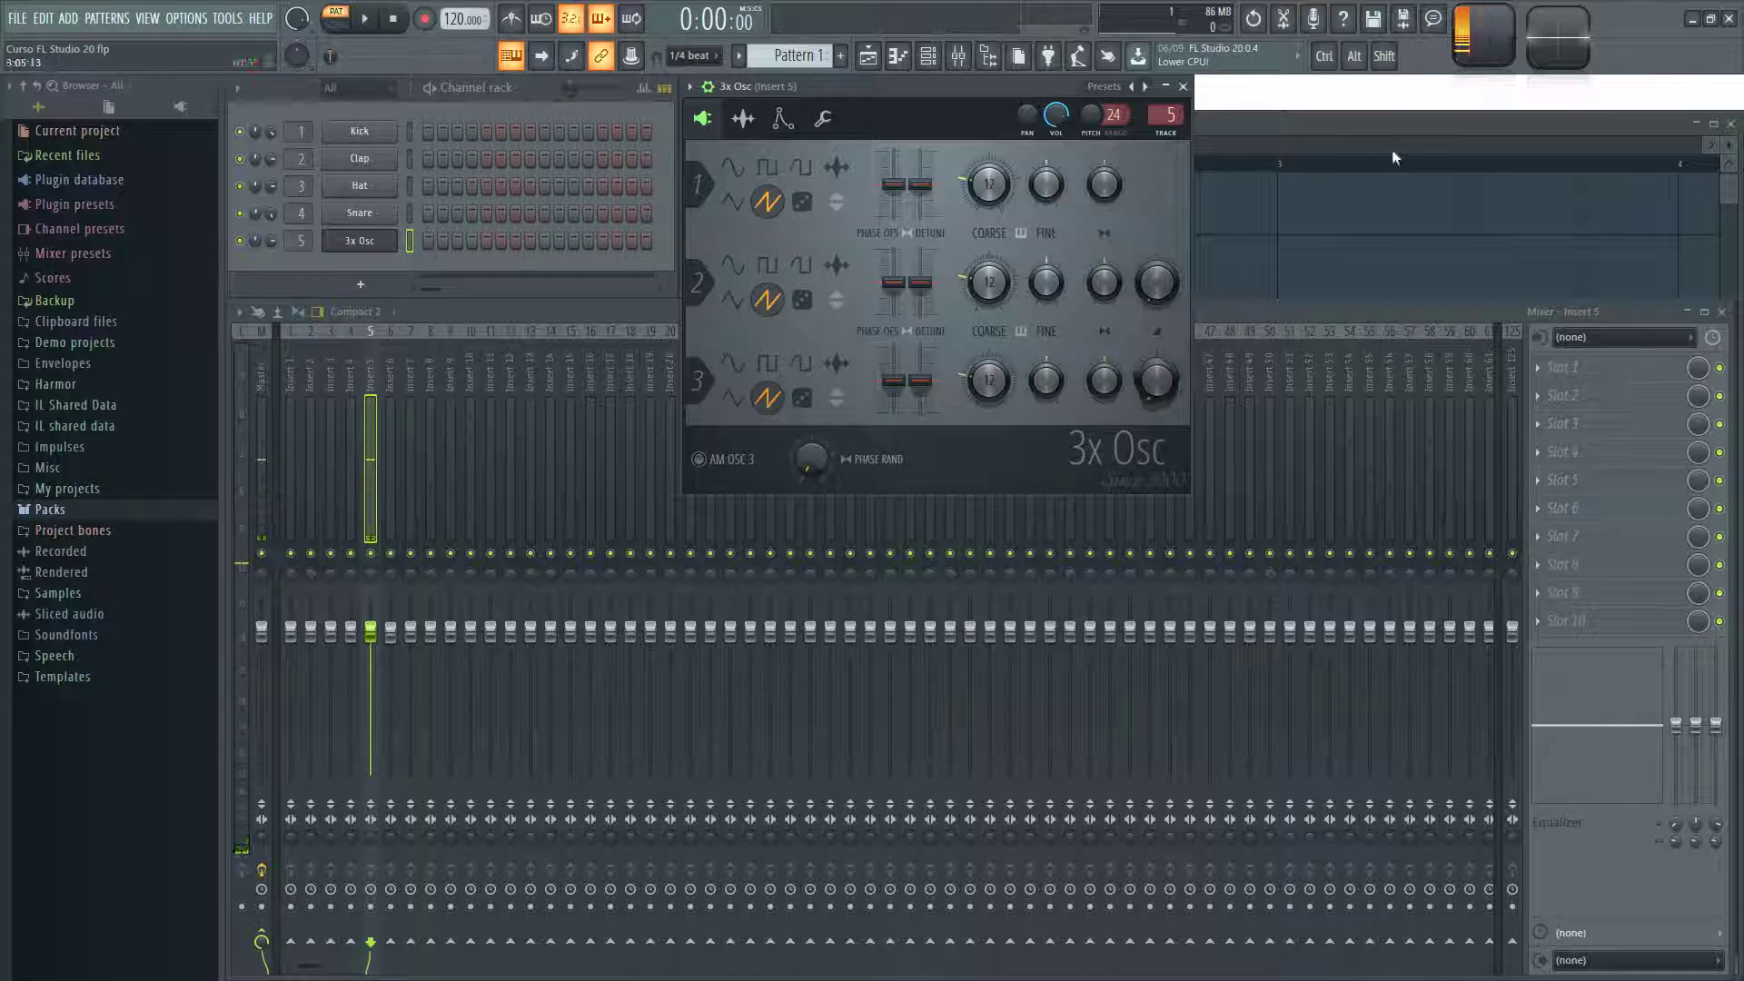
pyautogui.doubleClick(1557, 45)
pyautogui.press('q')
pyautogui.press('q')
pyautogui.press('q')
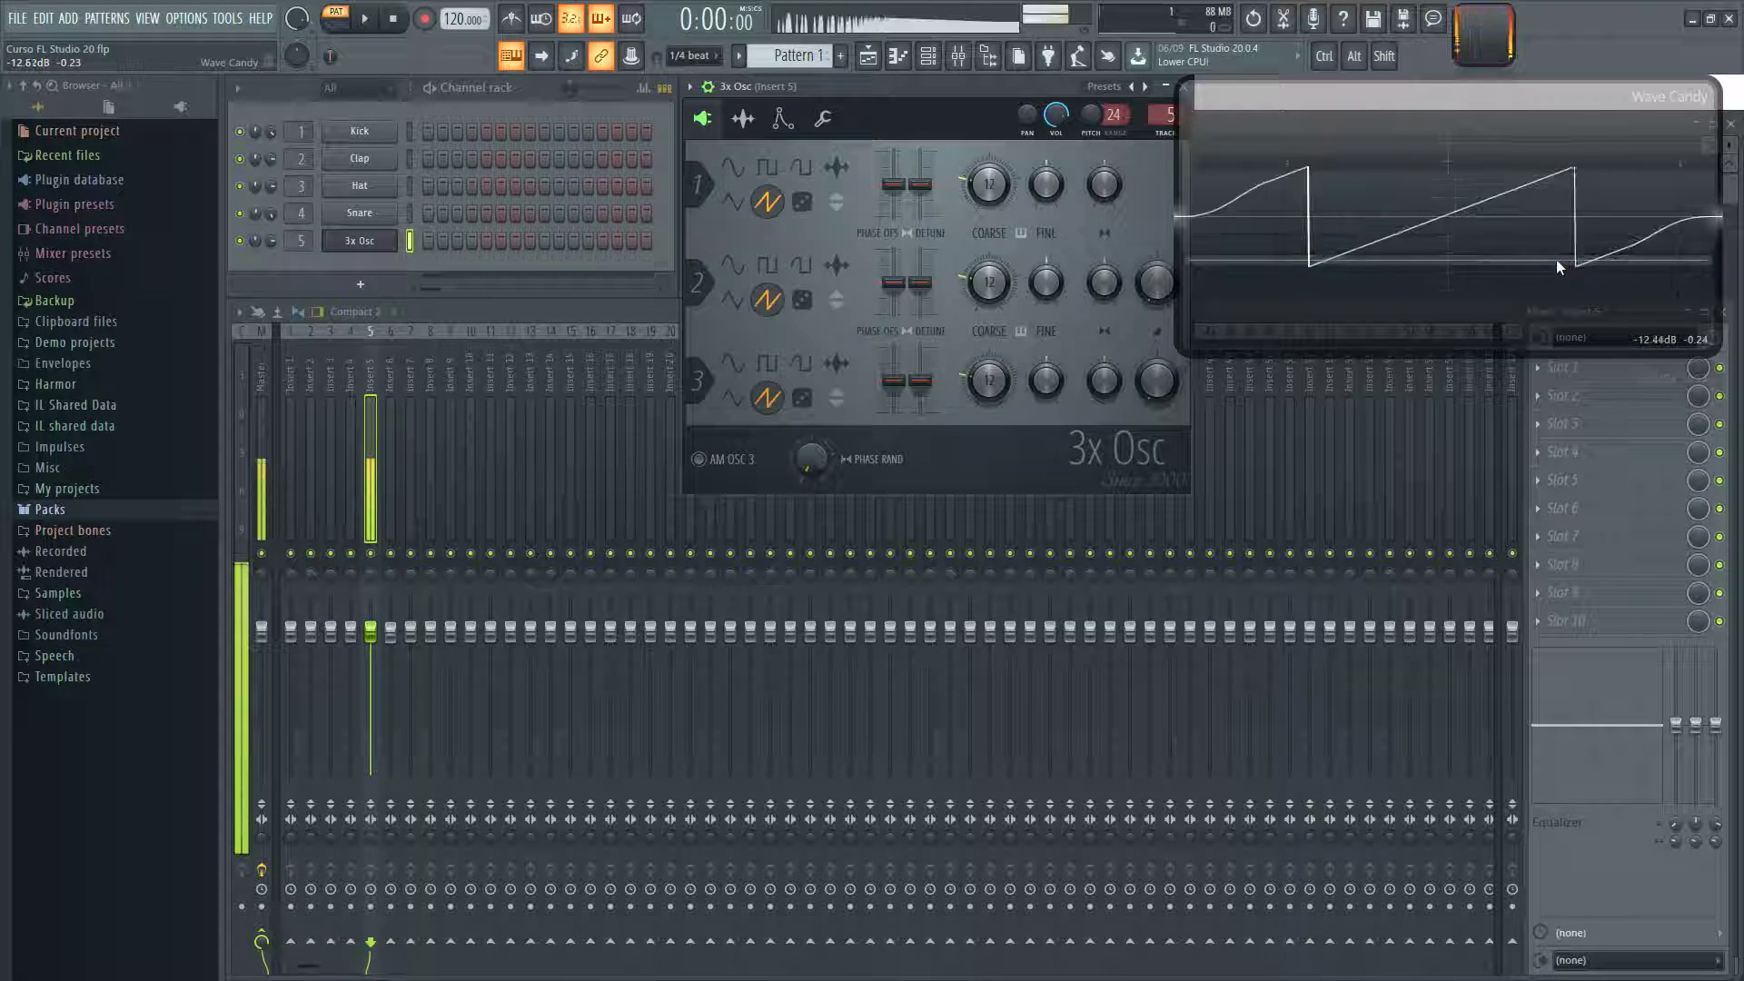
pyautogui.press('q')
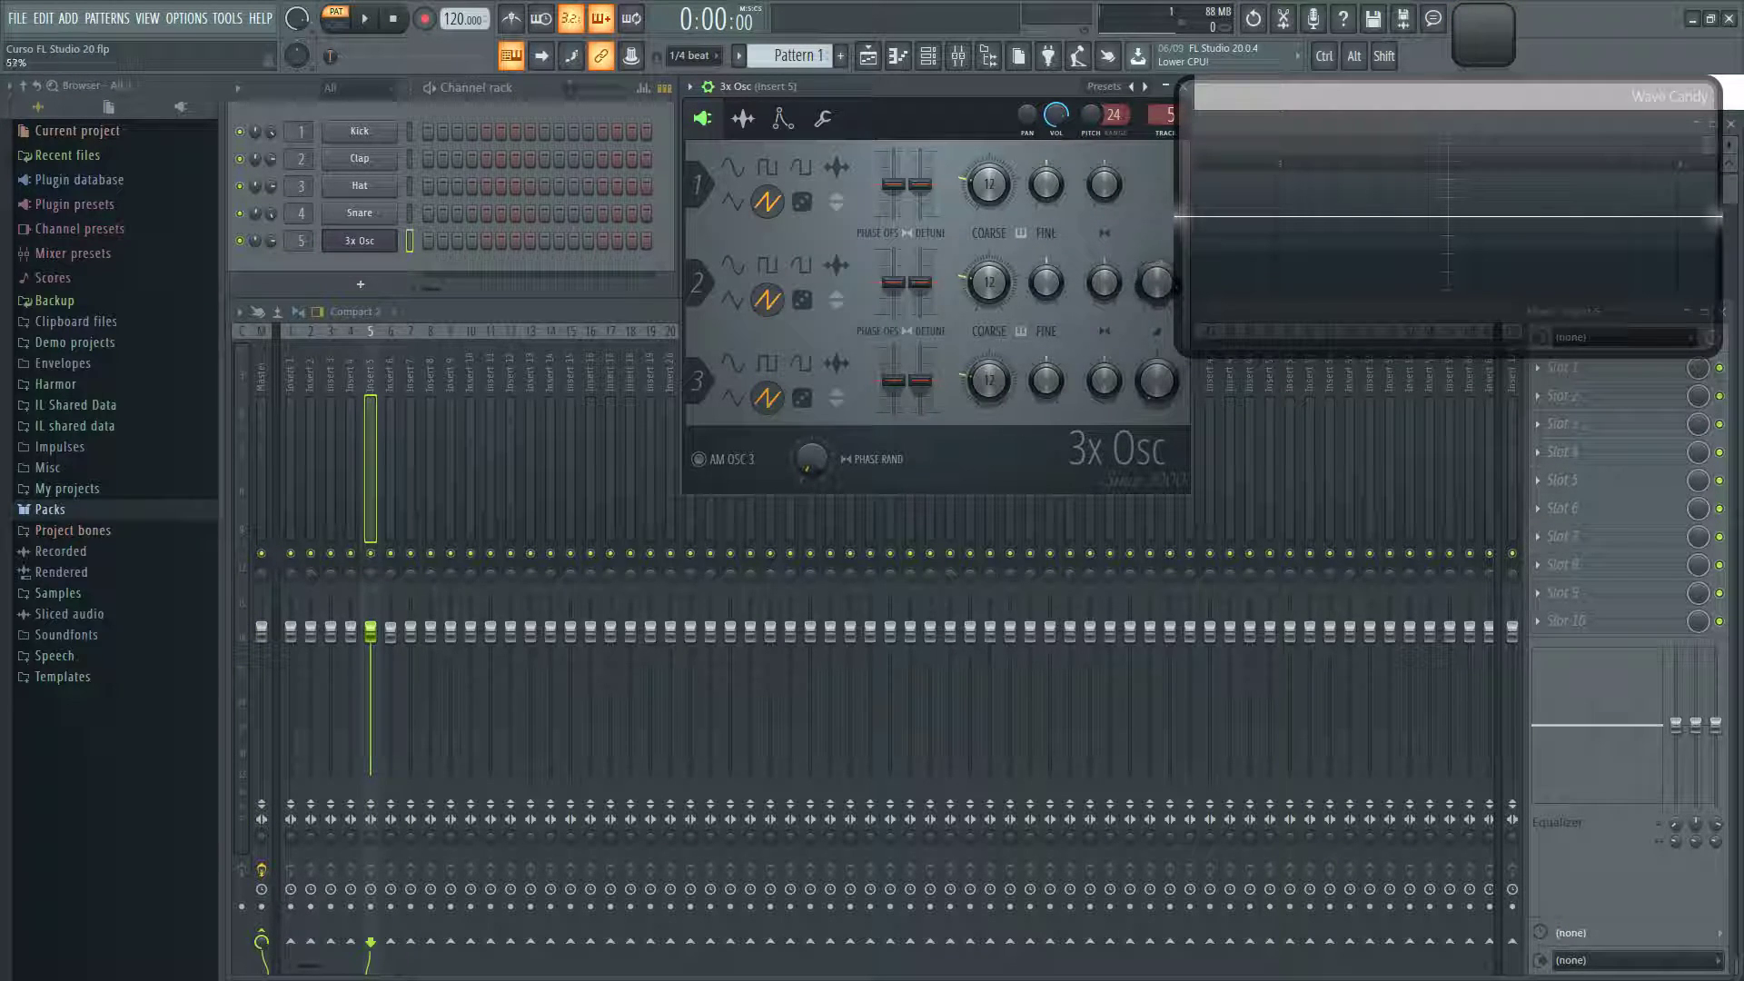
# - Adjust the fine pitch of 3x Osc oscillators 2 and 3 slightly while playing test notes
pyautogui.press('q')
pyautogui.moveTo(1048, 285); pyautogui.dragTo(1048, 282)
pyautogui.press('q')
pyautogui.press('q')
pyautogui.moveTo(1045, 283); pyautogui.dragTo(1045, 277)
pyautogui.press('q')
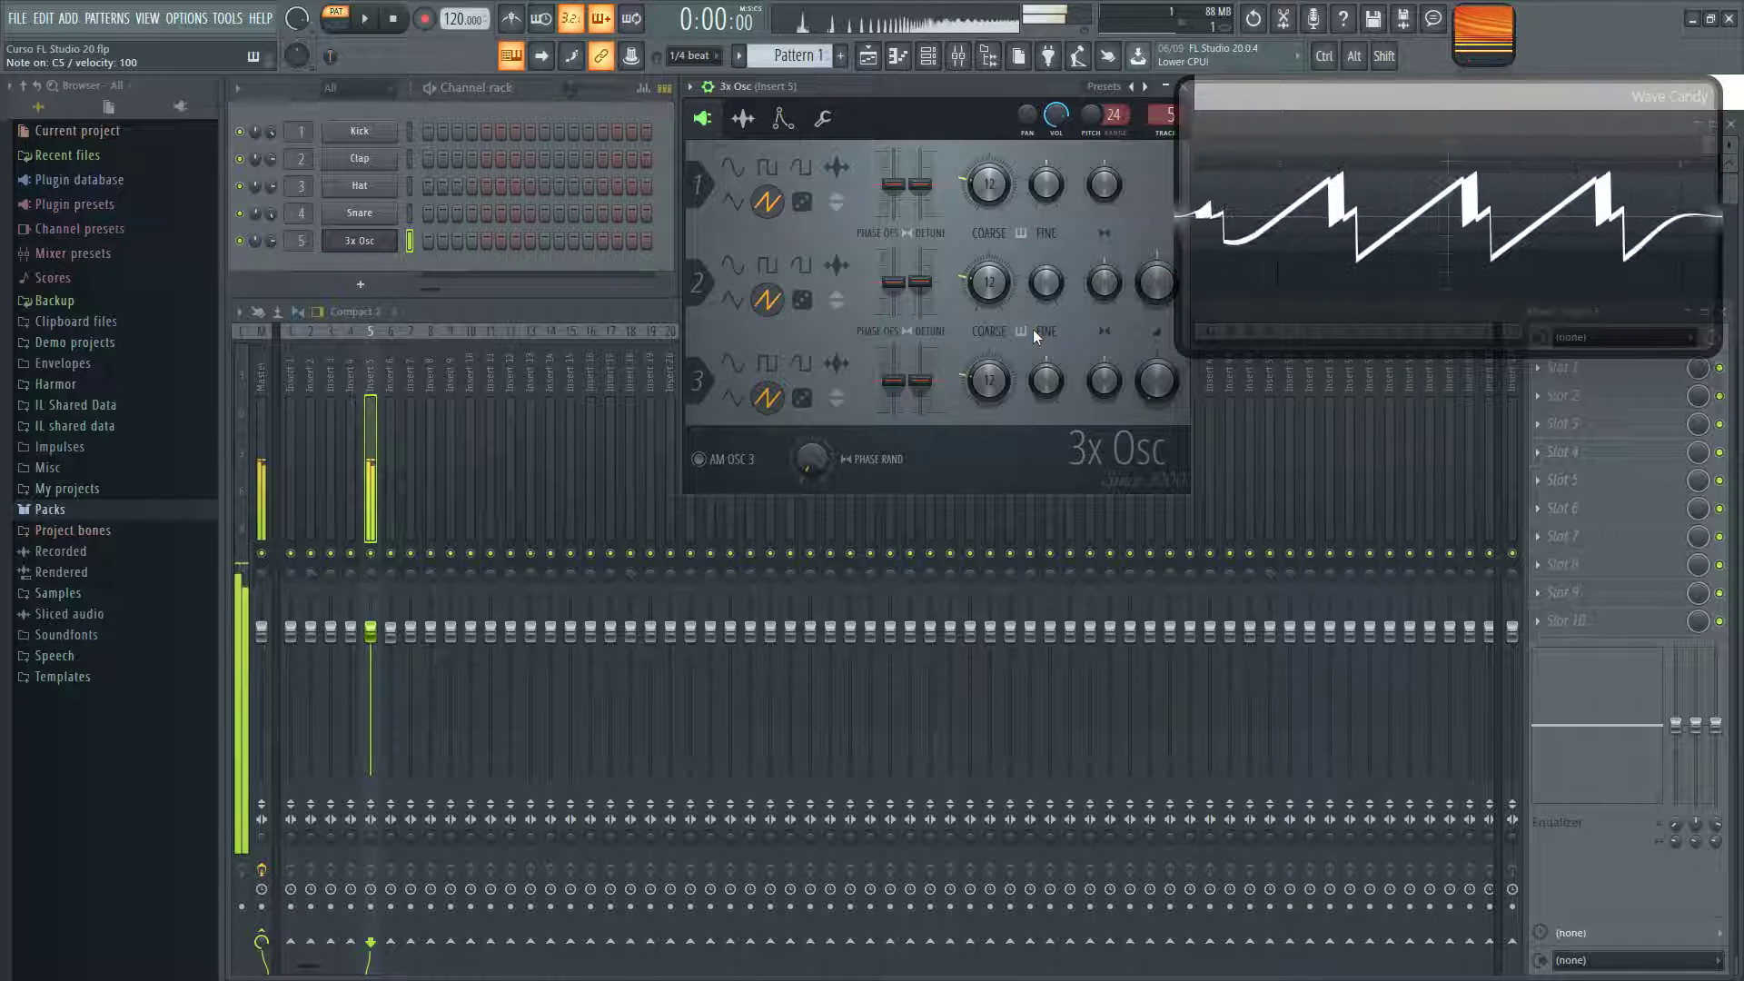
pyautogui.moveTo(1053, 389); pyautogui.dragTo(1053, 436)
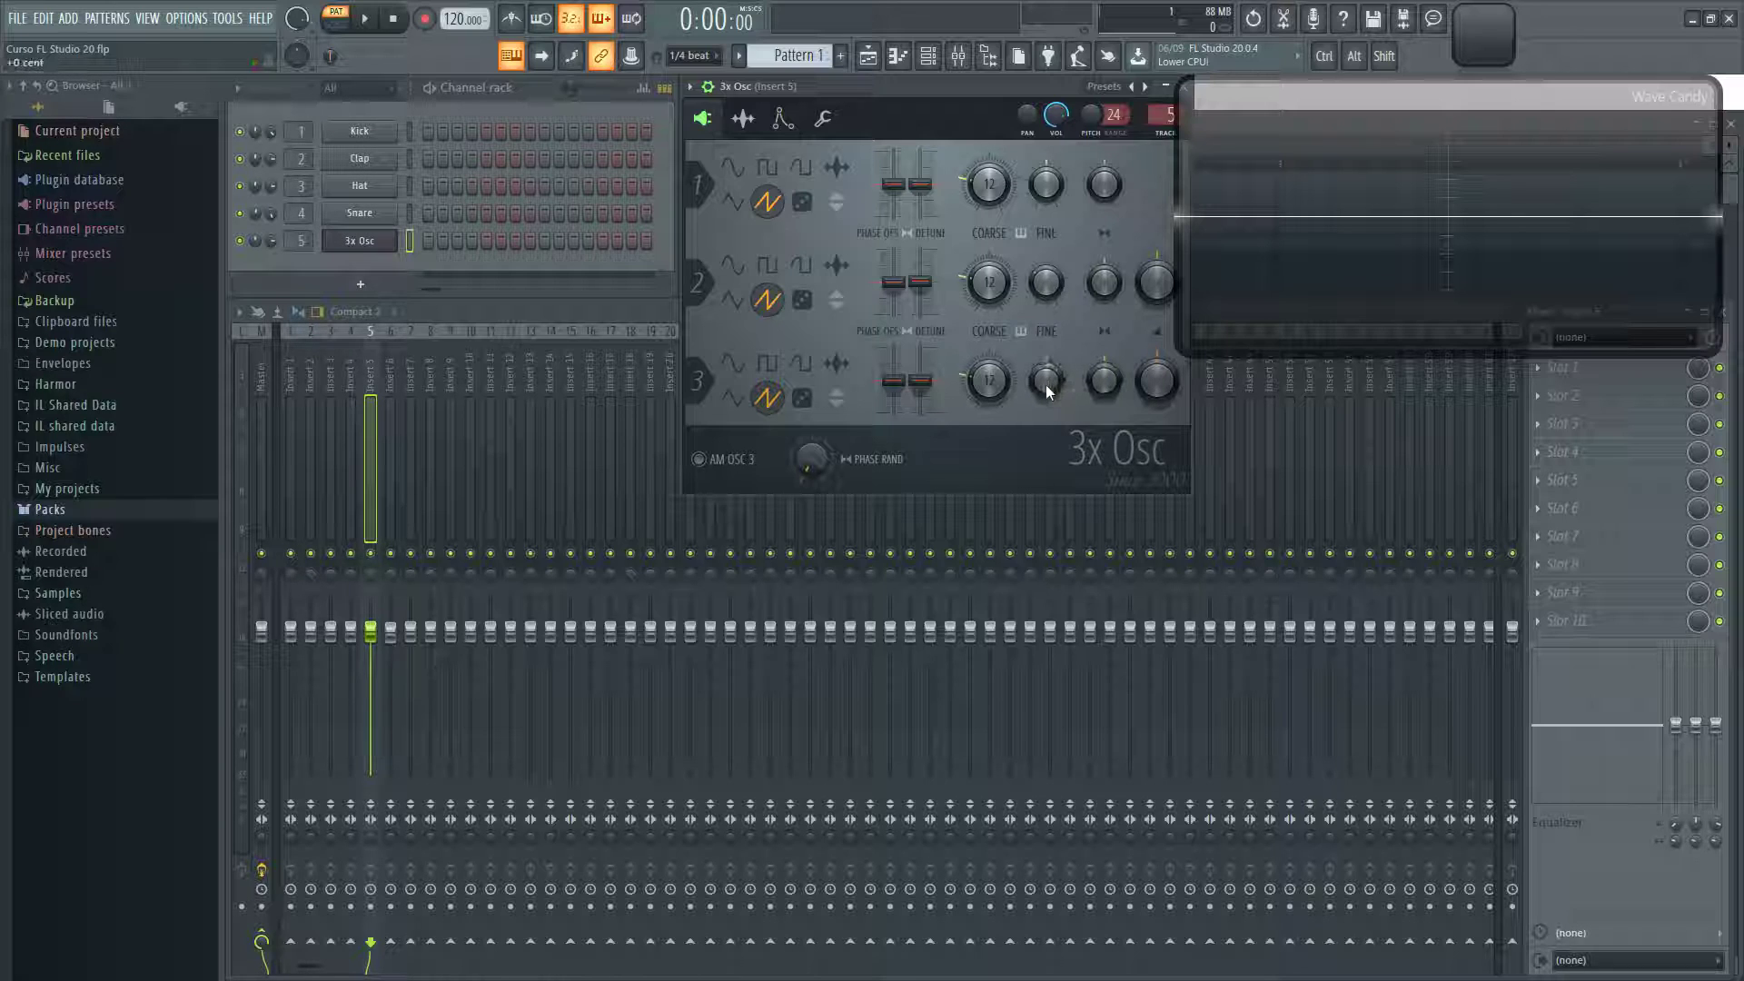
pyautogui.moveTo(1045, 389); pyautogui.dragTo(1043, 345)
# - Adjust oscillator 2's panning and lower its level, playing a test note after each change
pyautogui.moveTo(1105, 286); pyautogui.dragTo(1105, 307)
pyautogui.press('z')
pyautogui.moveTo(1163, 286); pyautogui.dragTo(1156, 458)
pyautogui.press('z')
# - Load Fruity Flanger into effect slot 4 of mixer insert 5 and play a test note
pyautogui.click(493, 309)
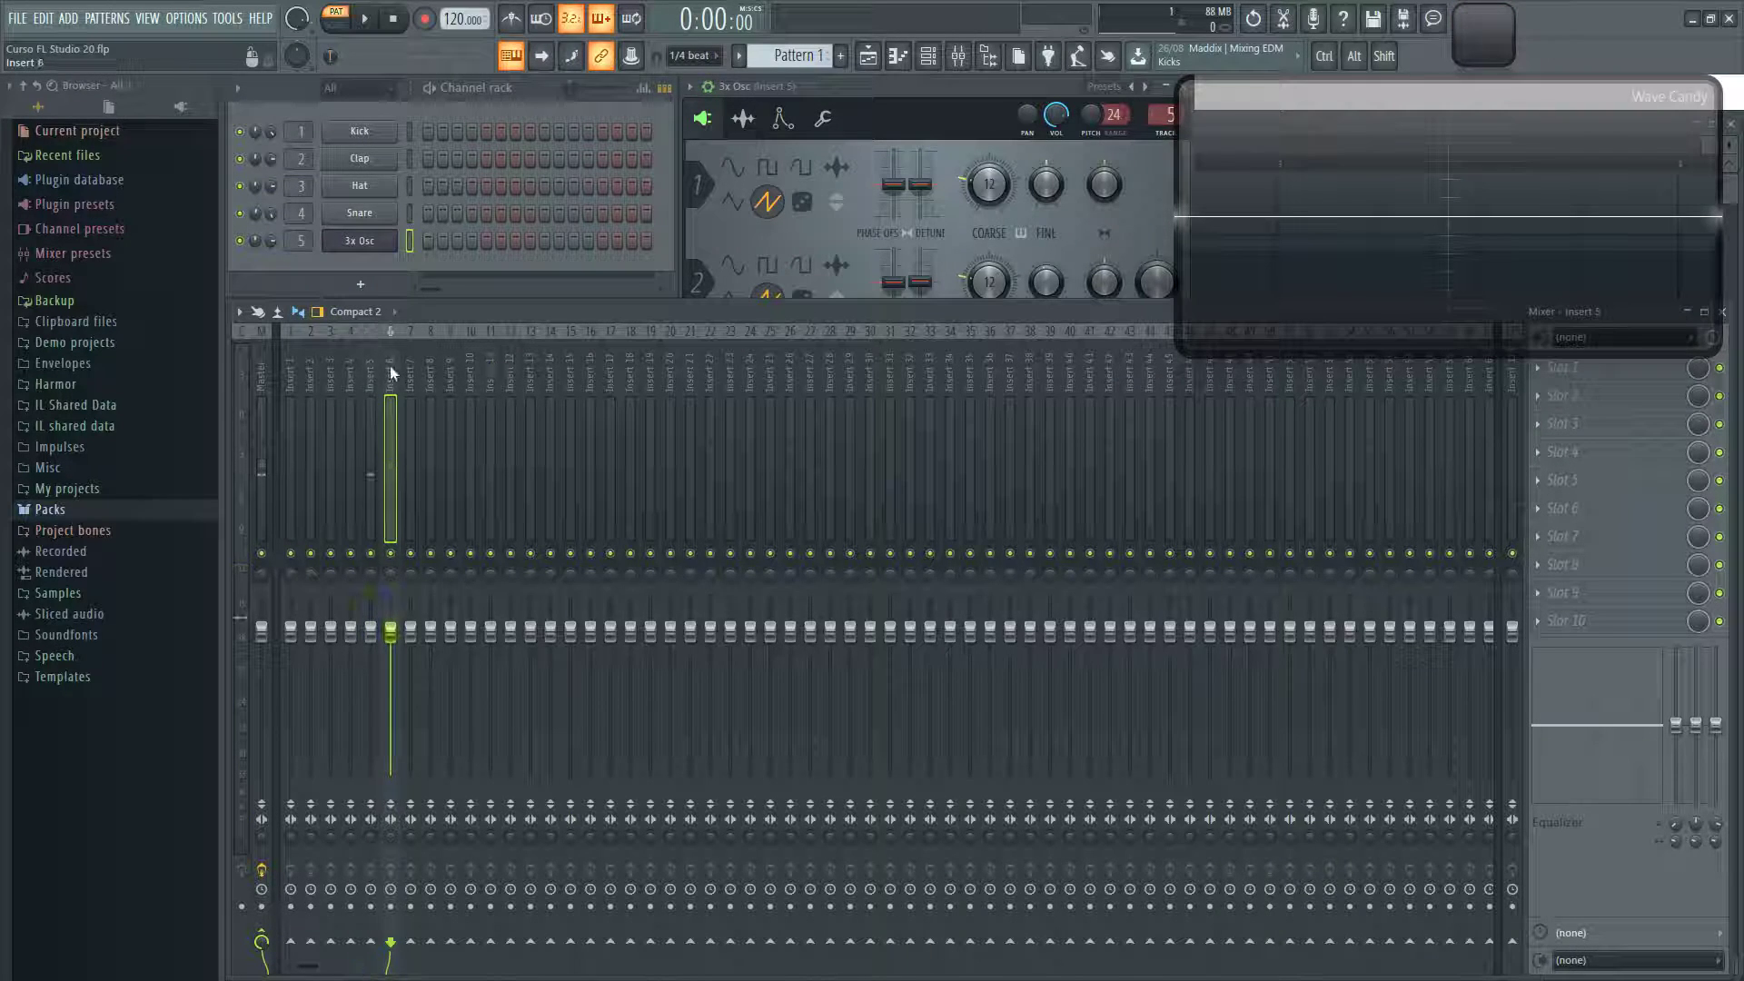
pyautogui.click(367, 363)
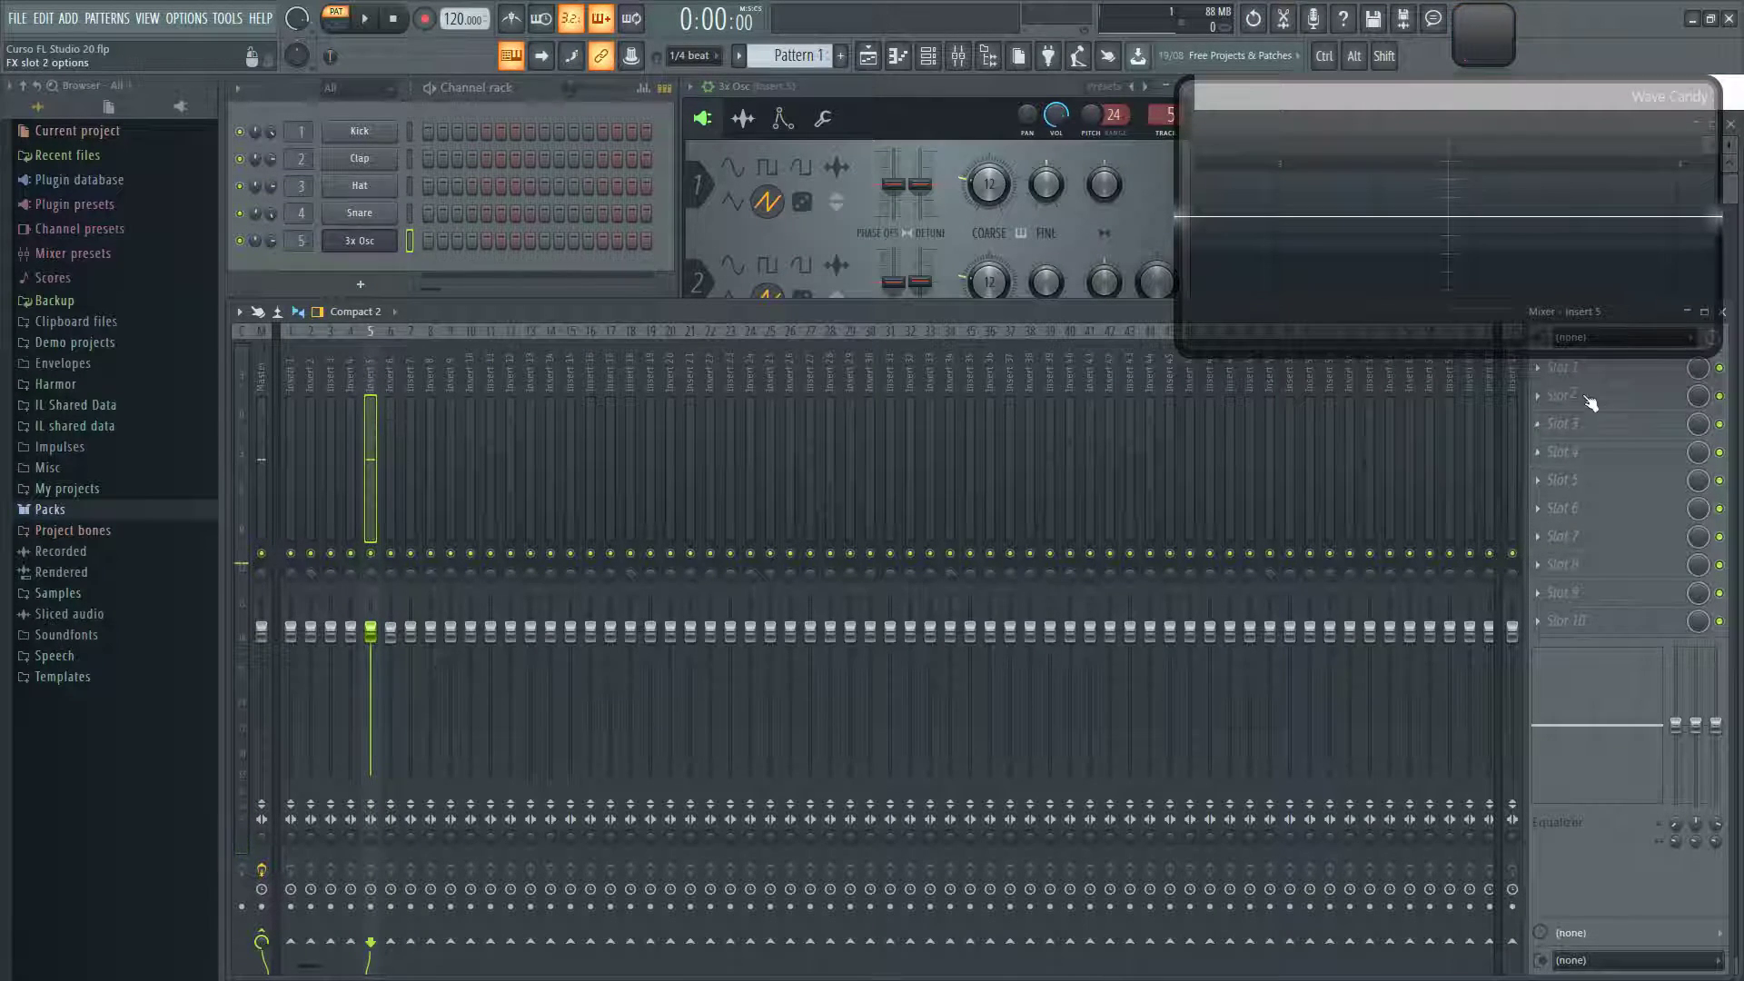
pyautogui.click(1544, 454)
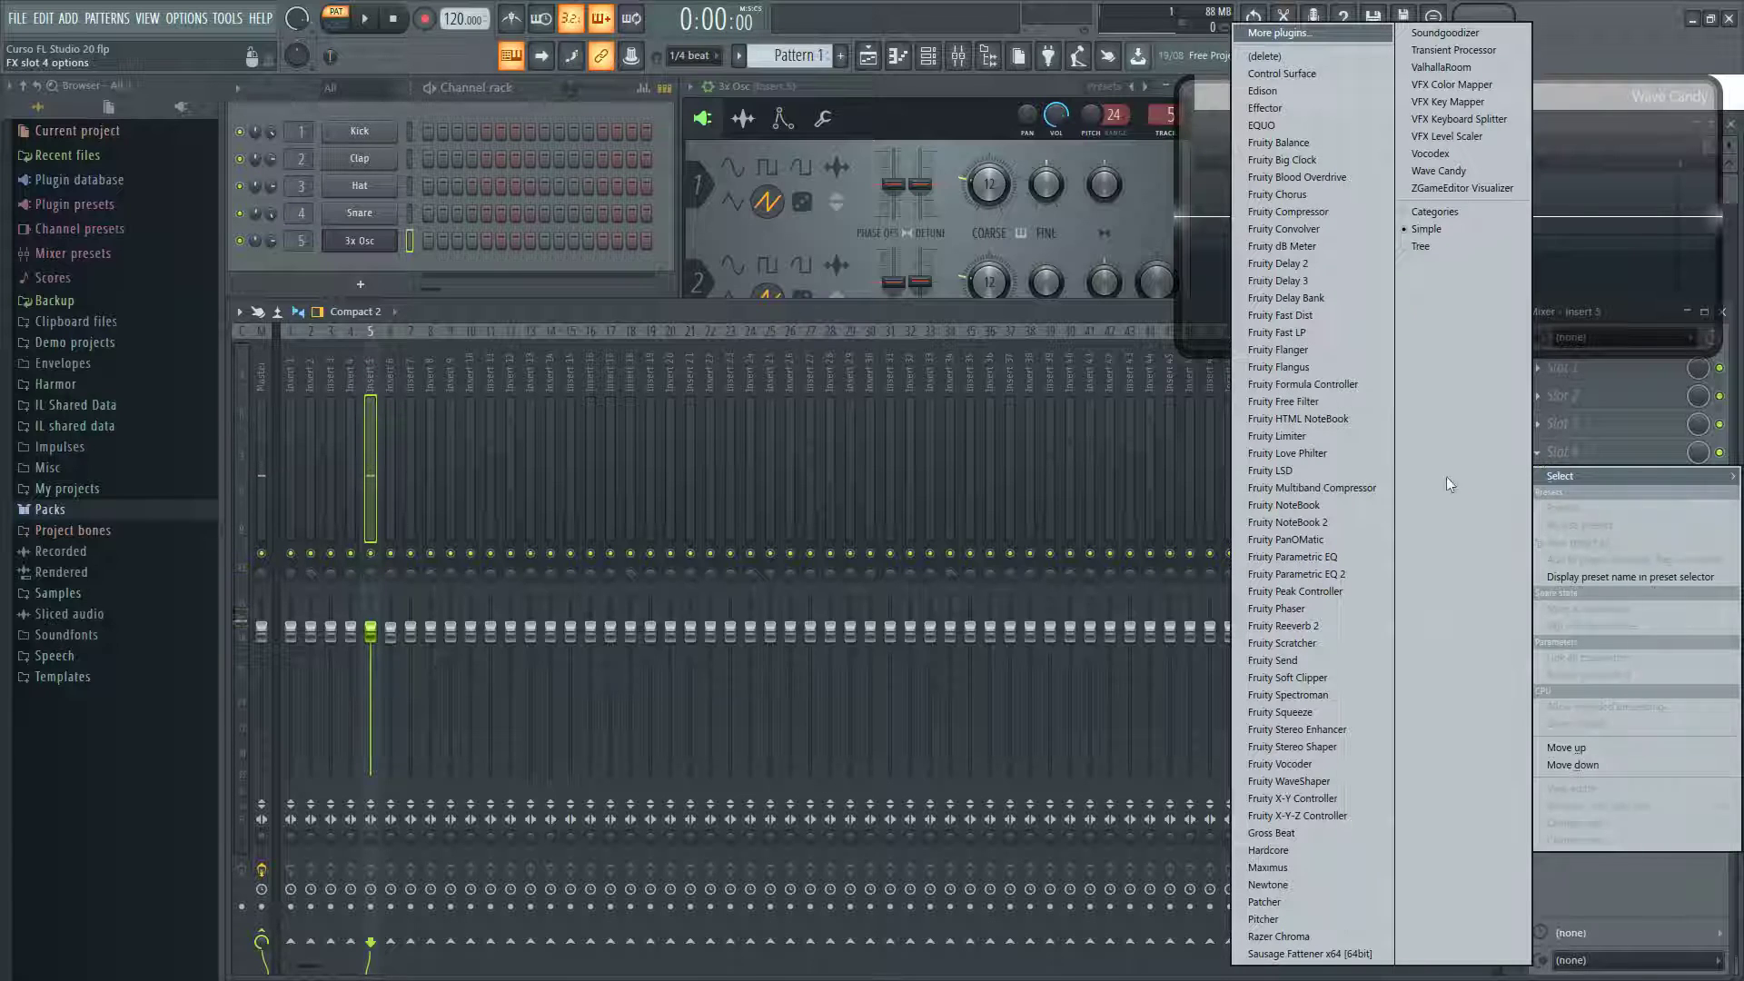
pyautogui.click(1317, 351)
pyautogui.moveTo(697, 339); pyautogui.dragTo(831, 400)
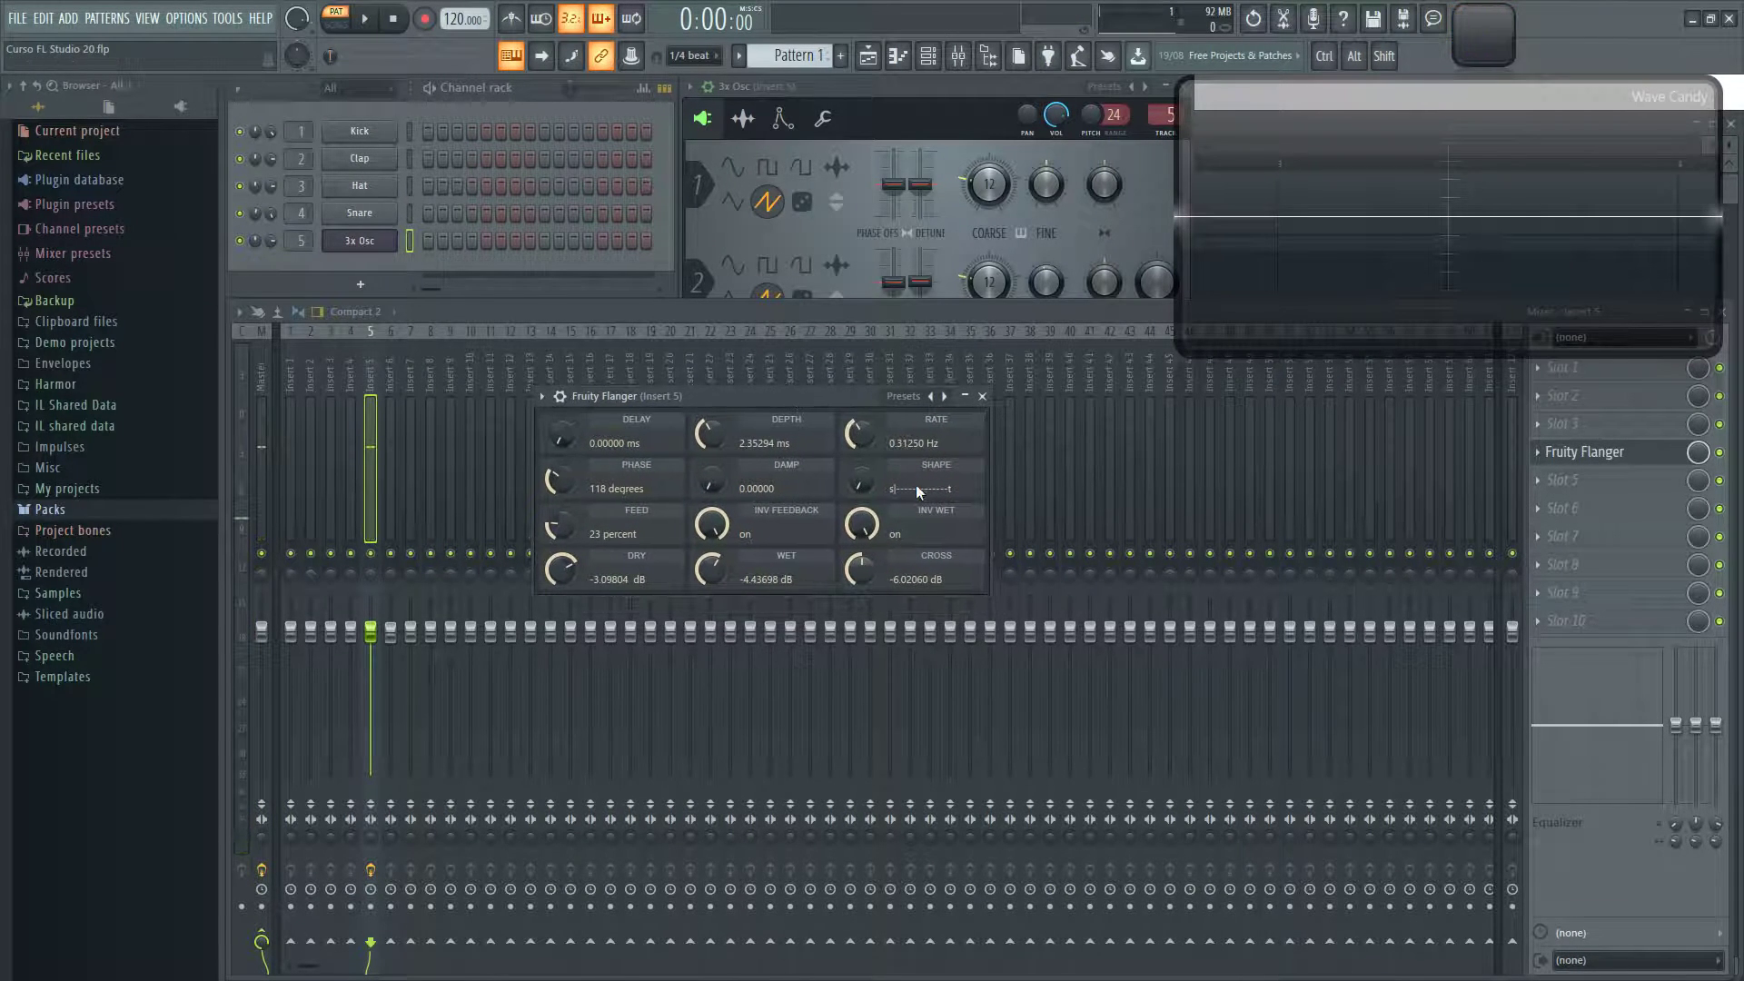
pyautogui.press('z')
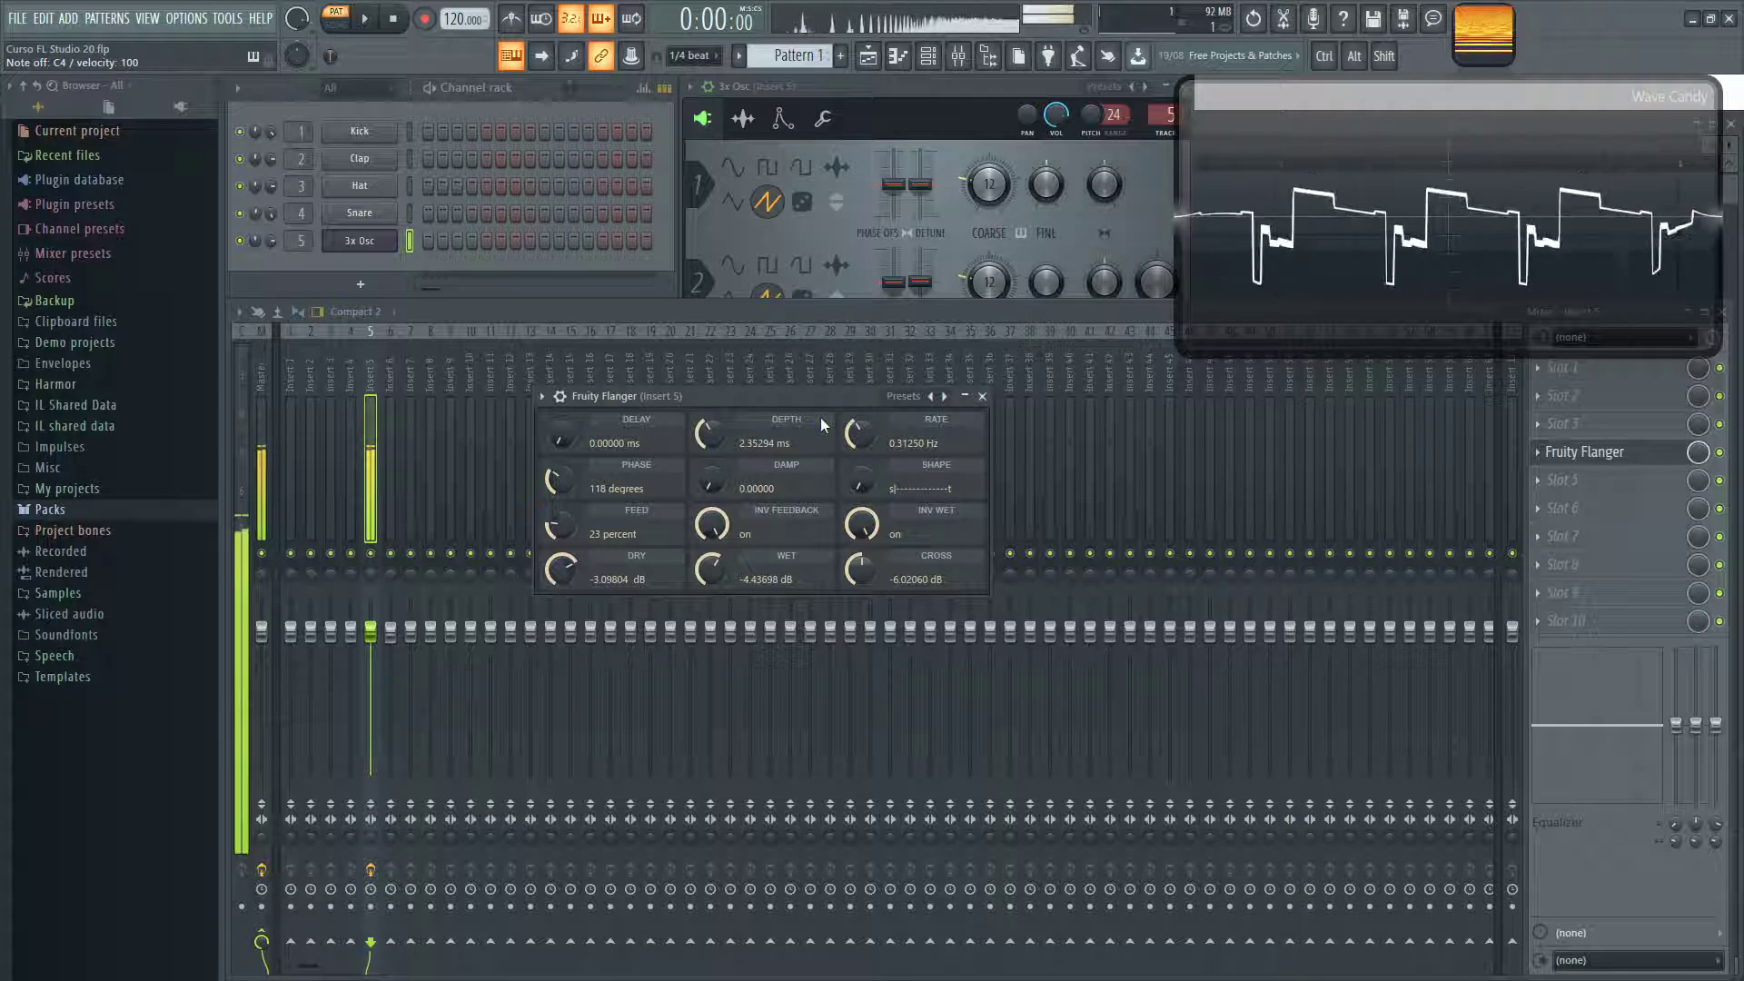
pyautogui.moveTo(820, 393); pyautogui.dragTo(836, 348)
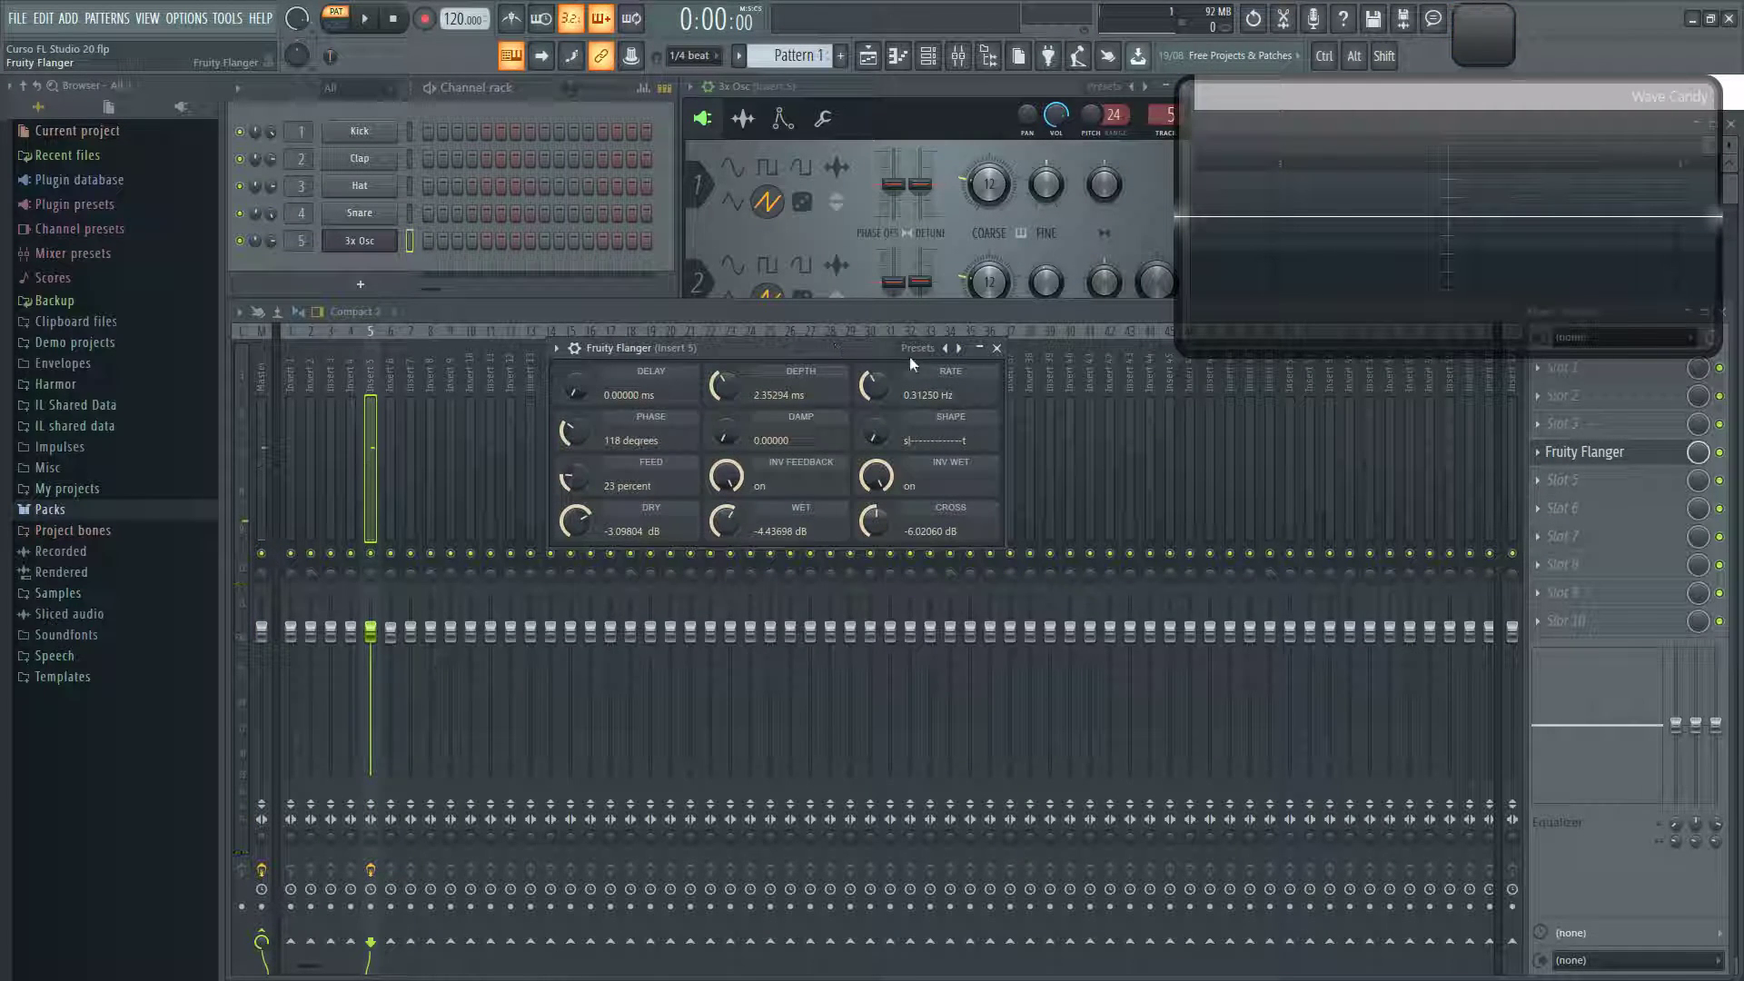
# - Audition the flanger presets Bad Leslie, Chorusy, Classic Deep, Classic Flanger and Deep Flanger with test notes
pyautogui.rightClick(956, 349)
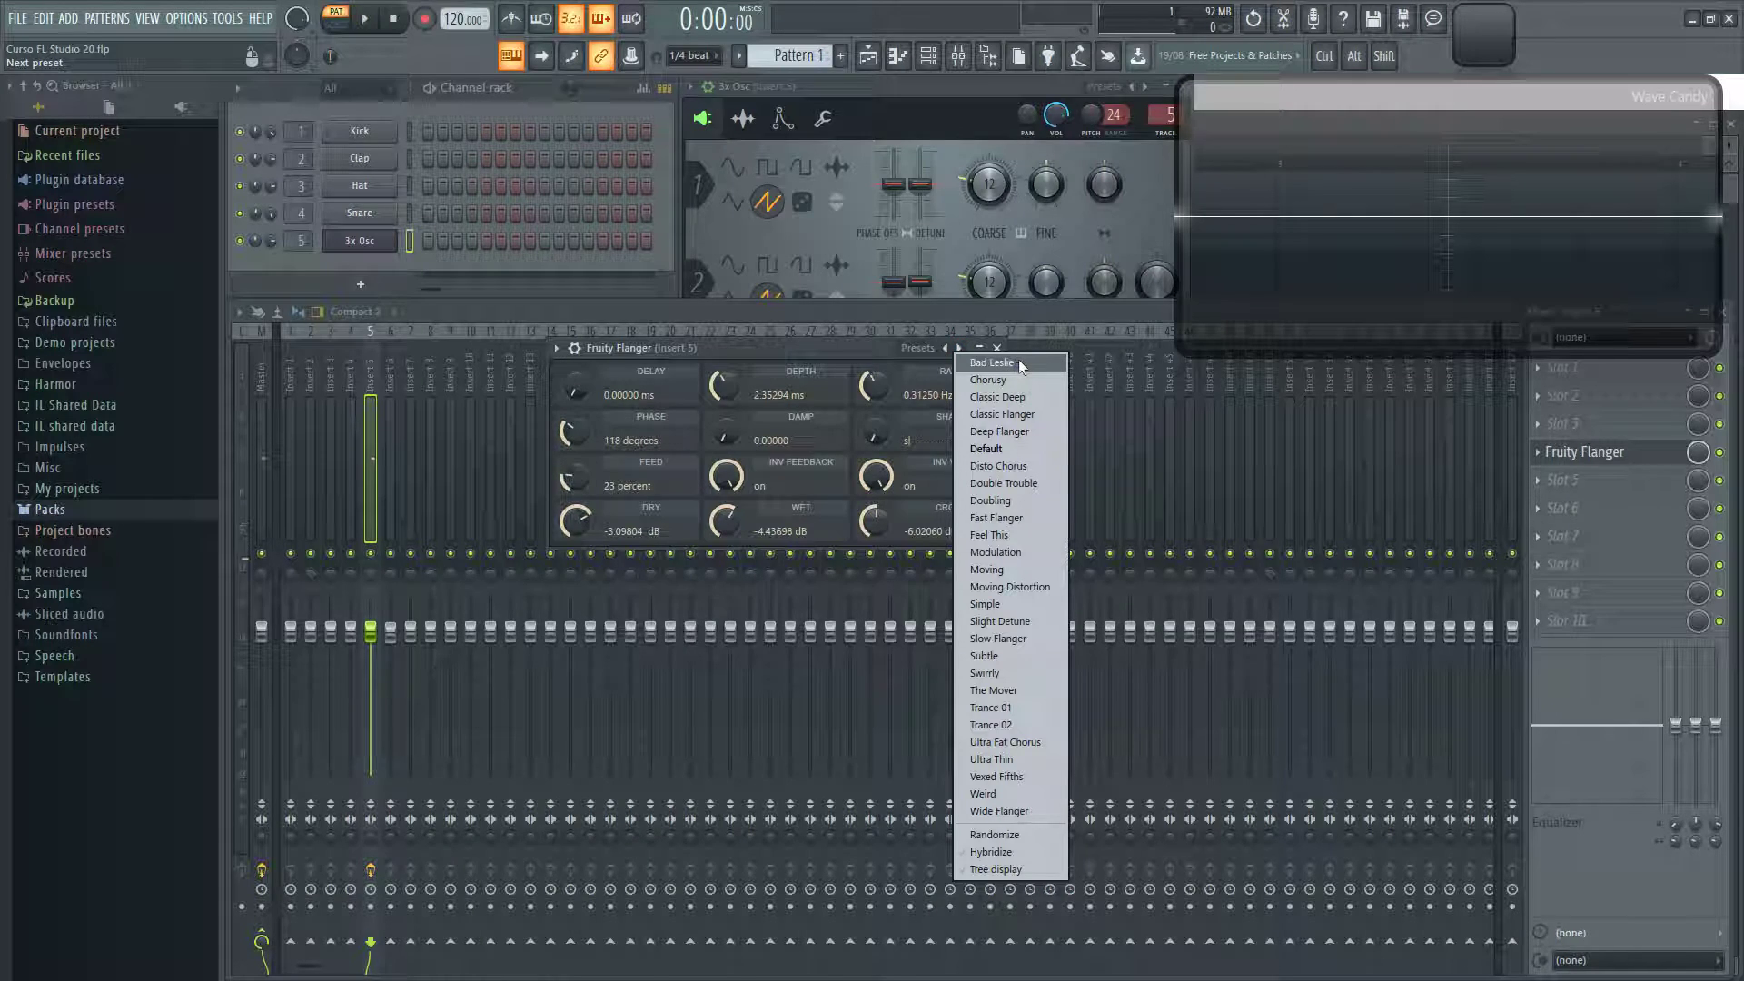
pyautogui.click(1015, 363)
pyautogui.press('z')
pyautogui.click(961, 349)
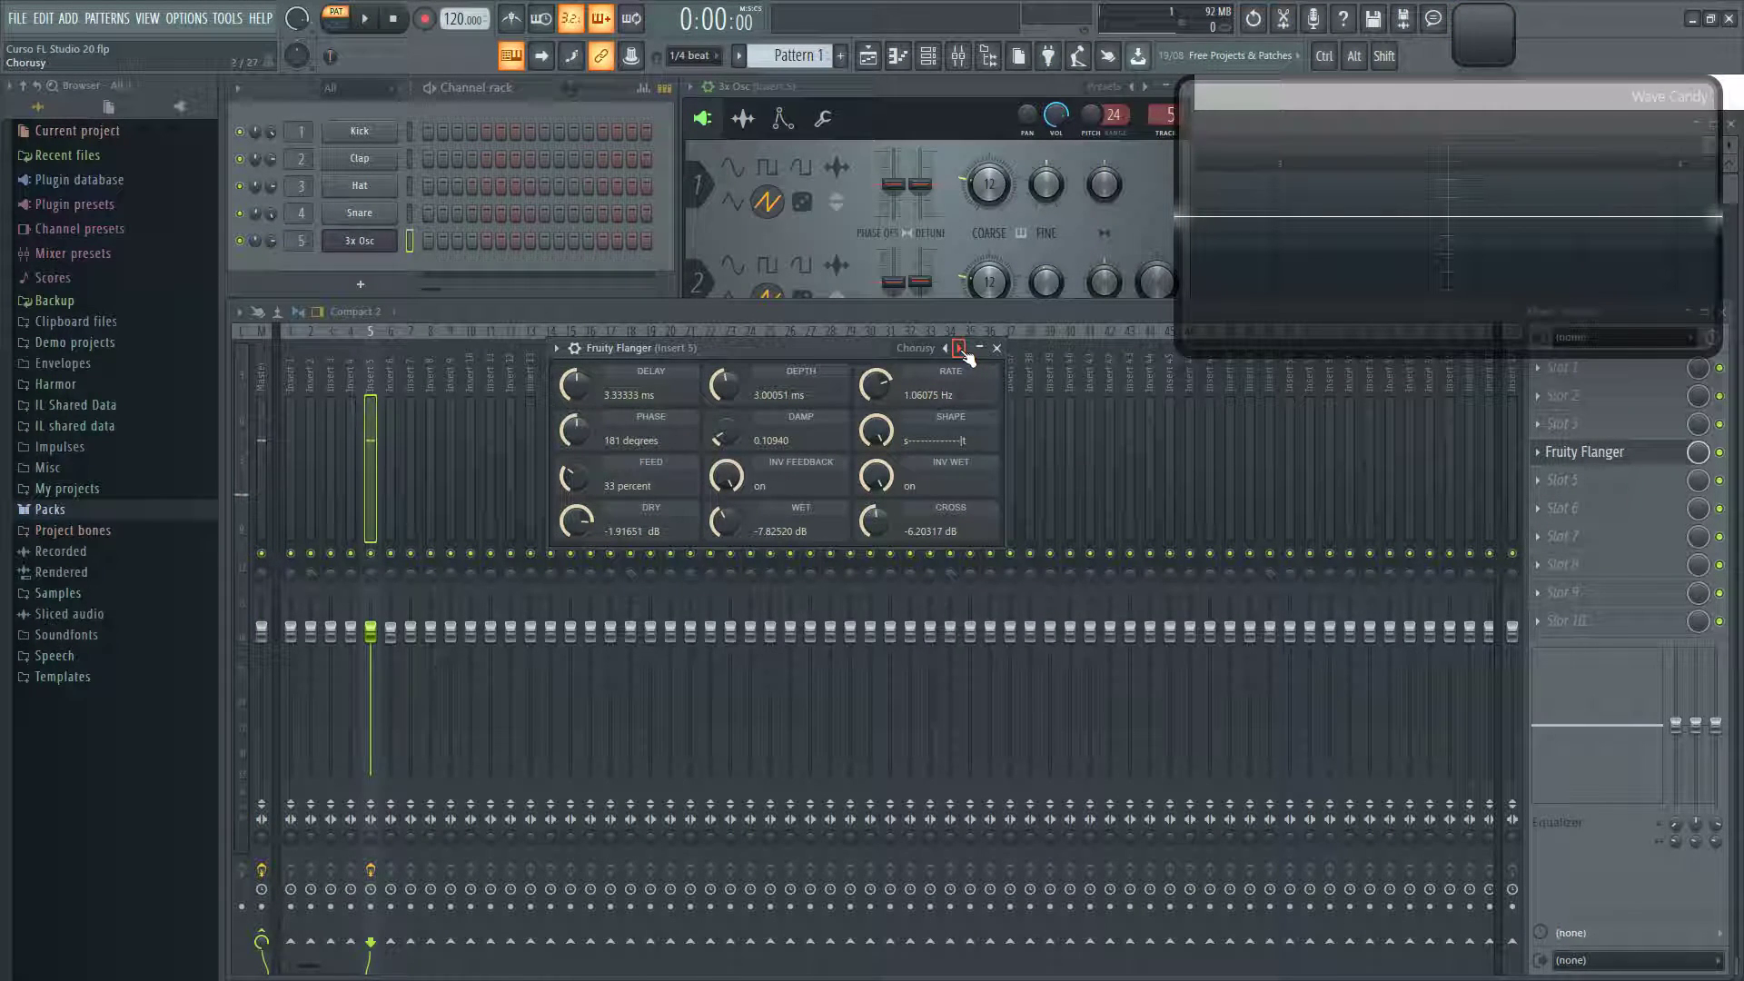
pyautogui.press('z')
pyautogui.click(960, 349)
pyautogui.press('z')
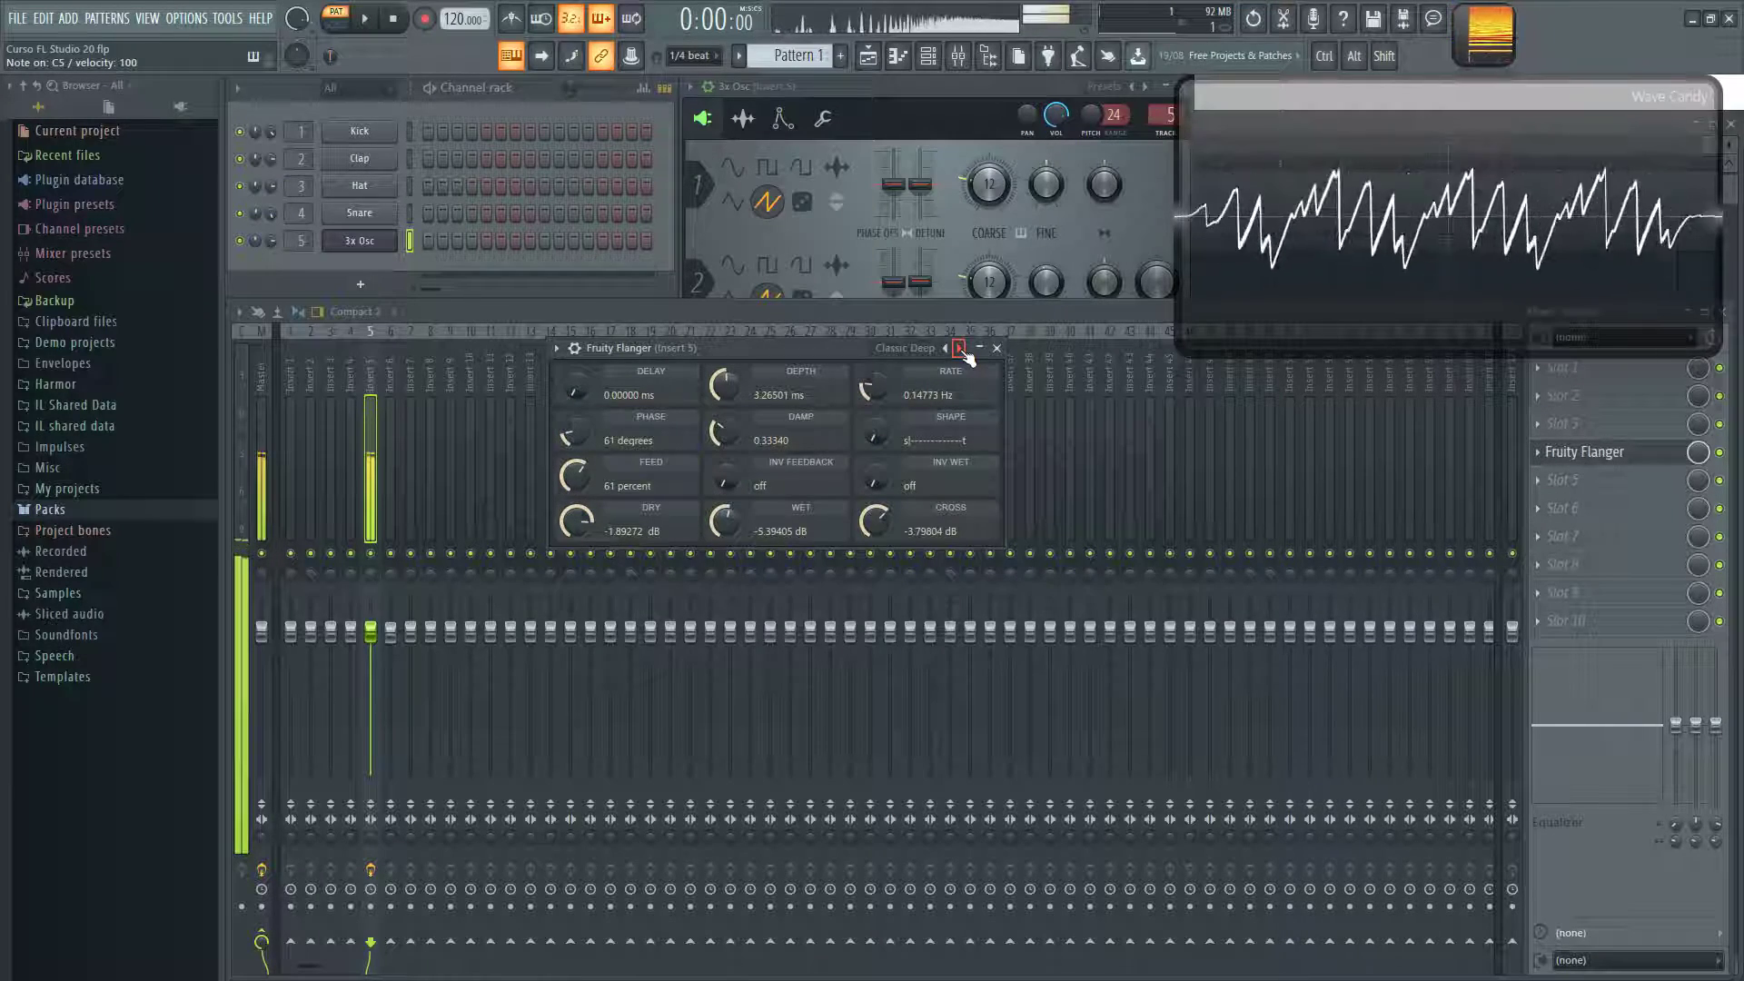
pyautogui.click(960, 349)
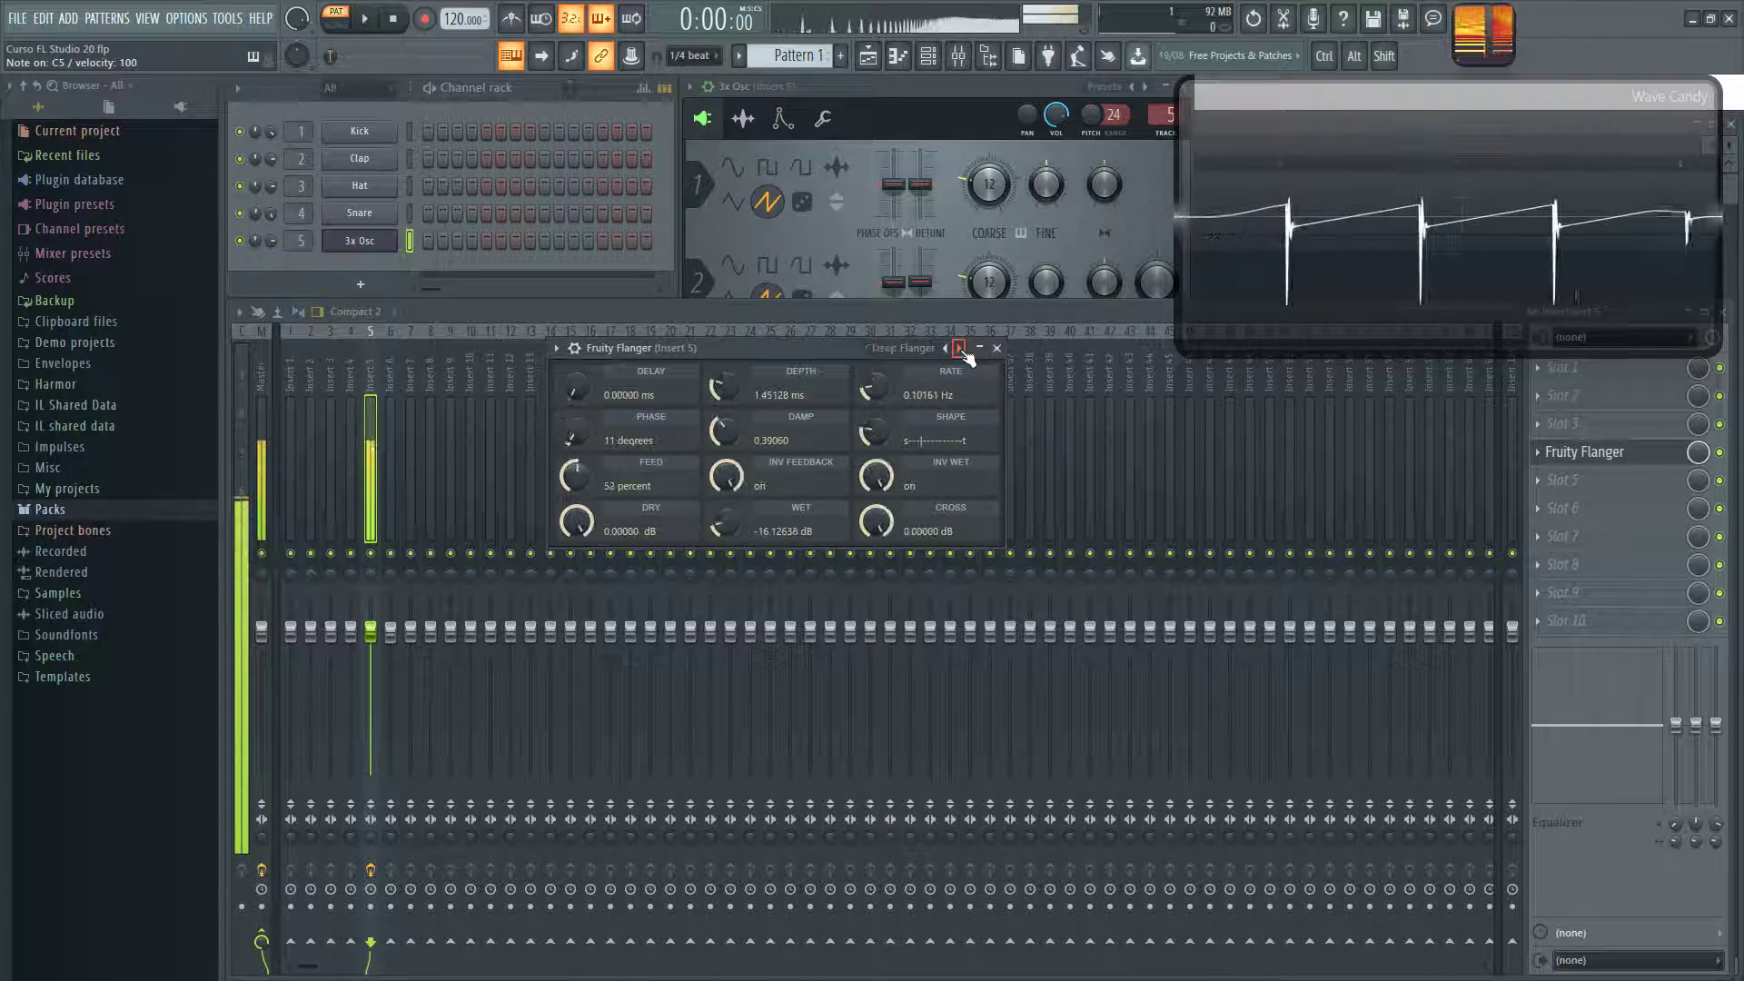
pyautogui.click(960, 349)
pyautogui.press('z')
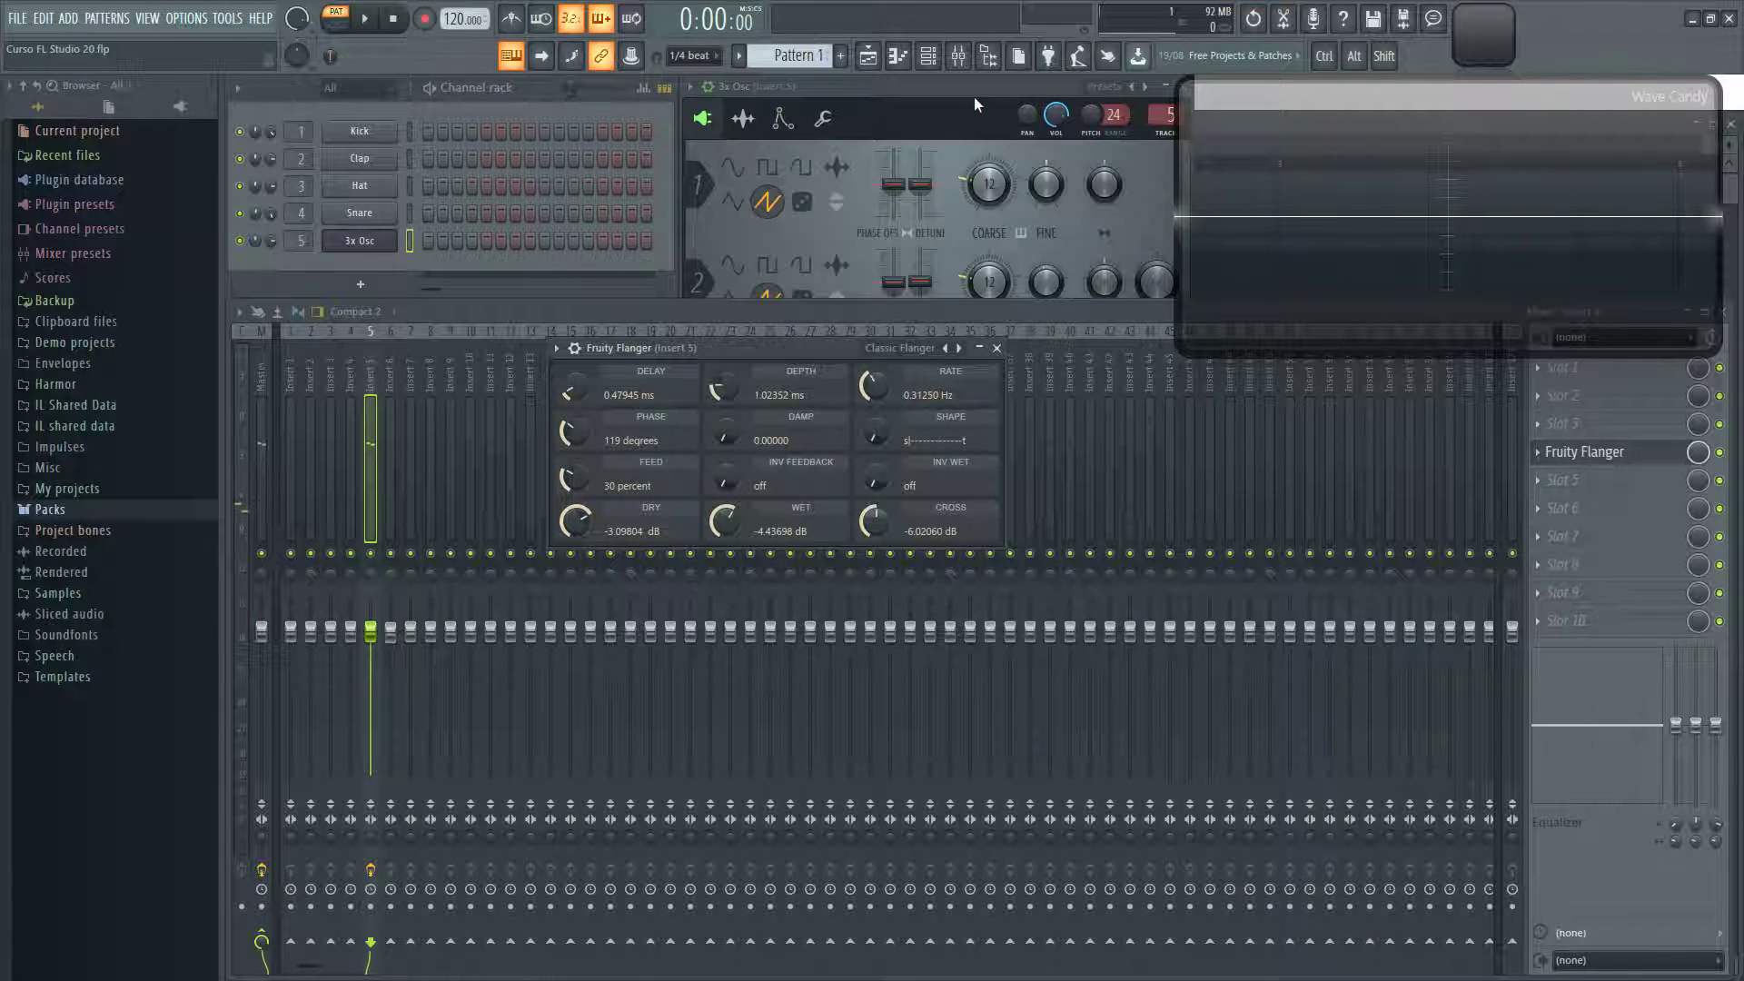
# - Audition the flanger presets Weird, Vexed Fifths and Wide Flanger with test notes
pyautogui.moveTo(815, 344); pyautogui.dragTo(796, 353)
pyautogui.rightClick(939, 357)
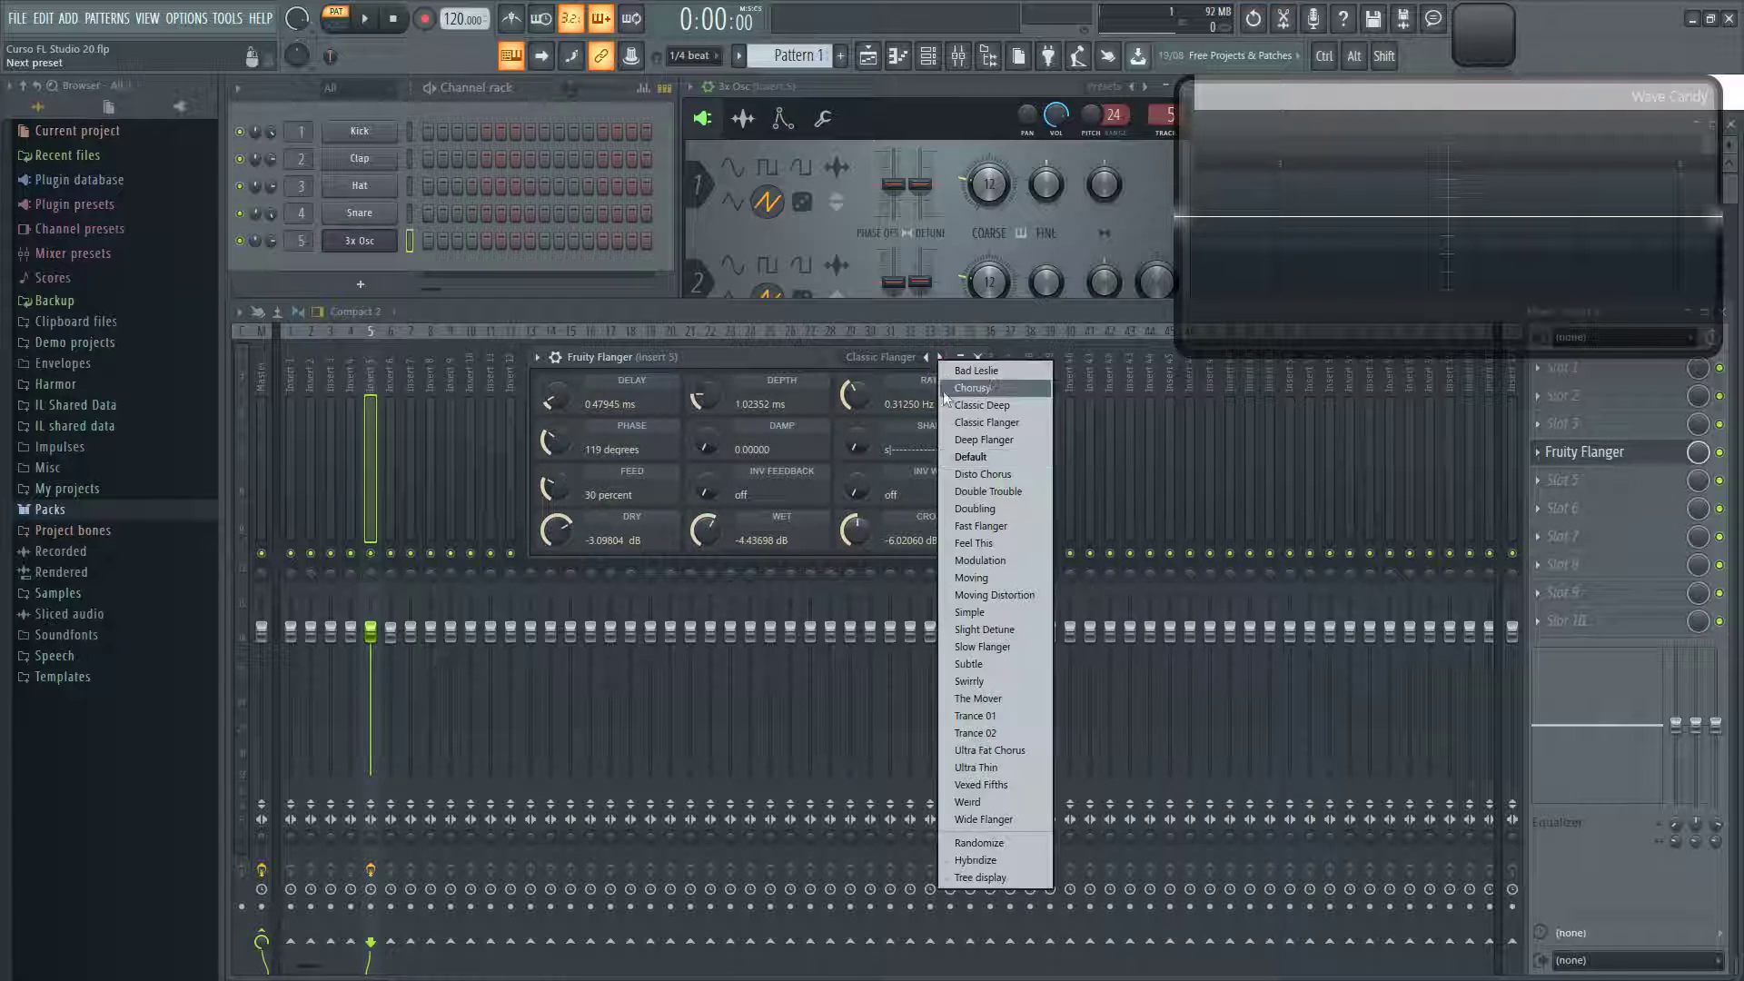
pyautogui.click(994, 803)
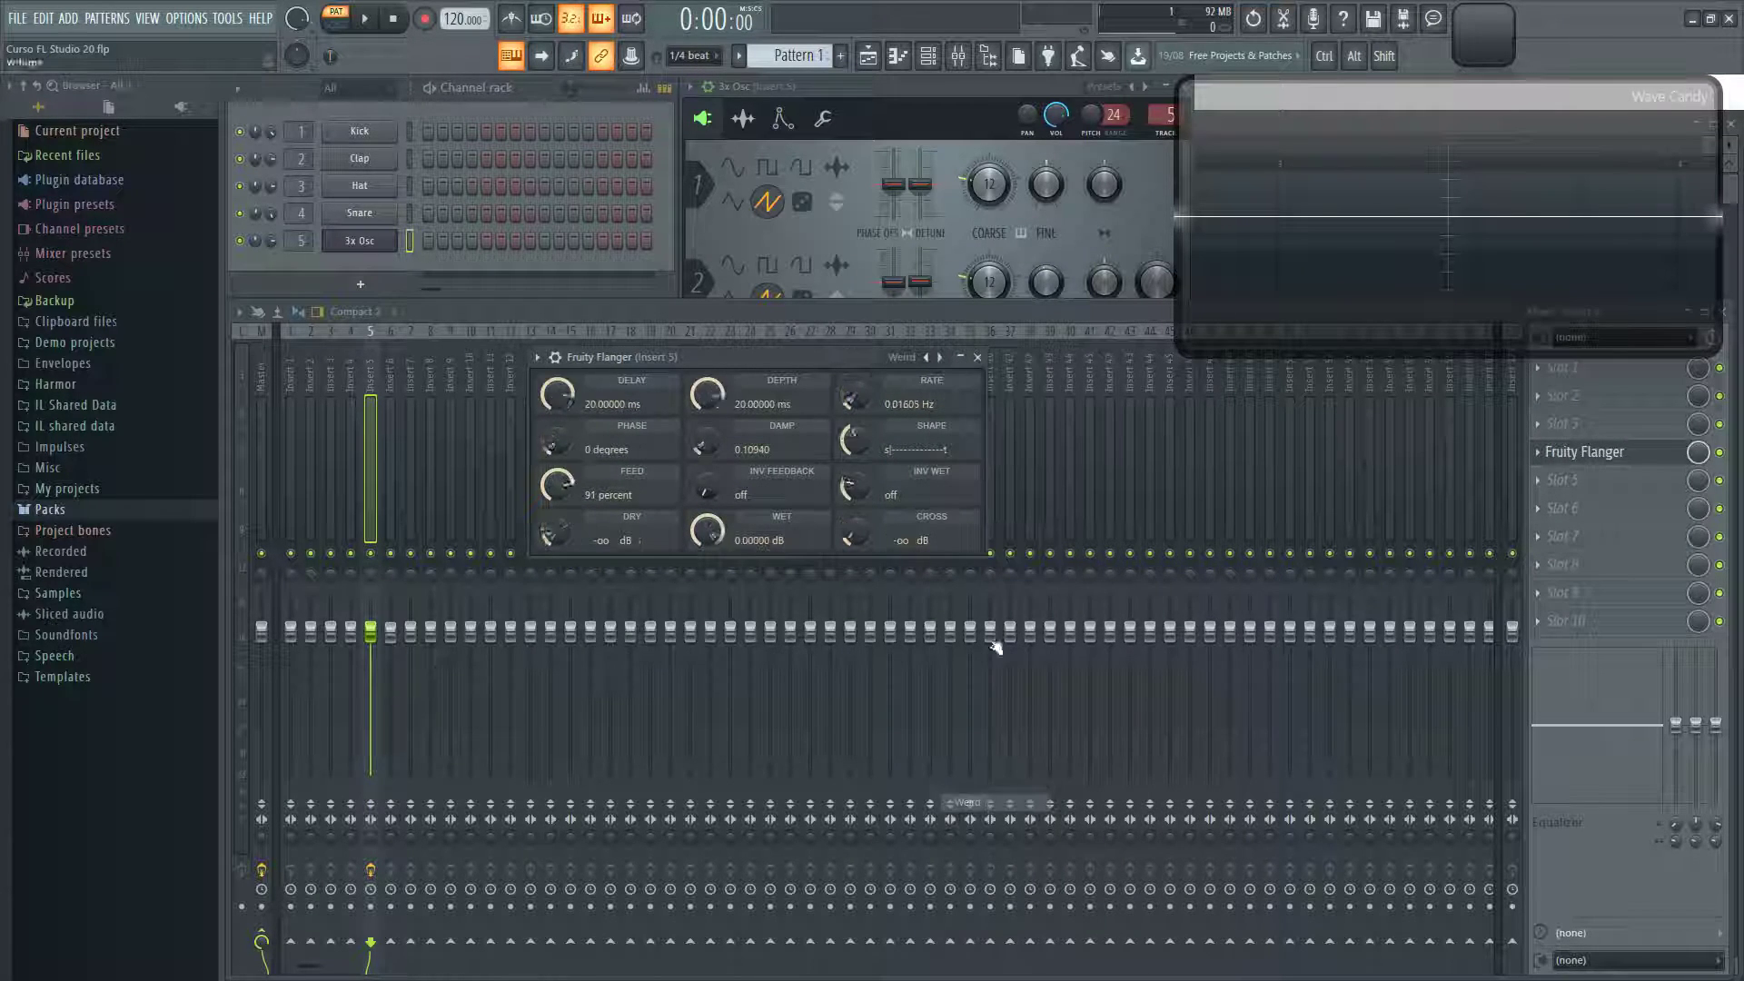
pyautogui.press('q')
pyautogui.click(927, 359)
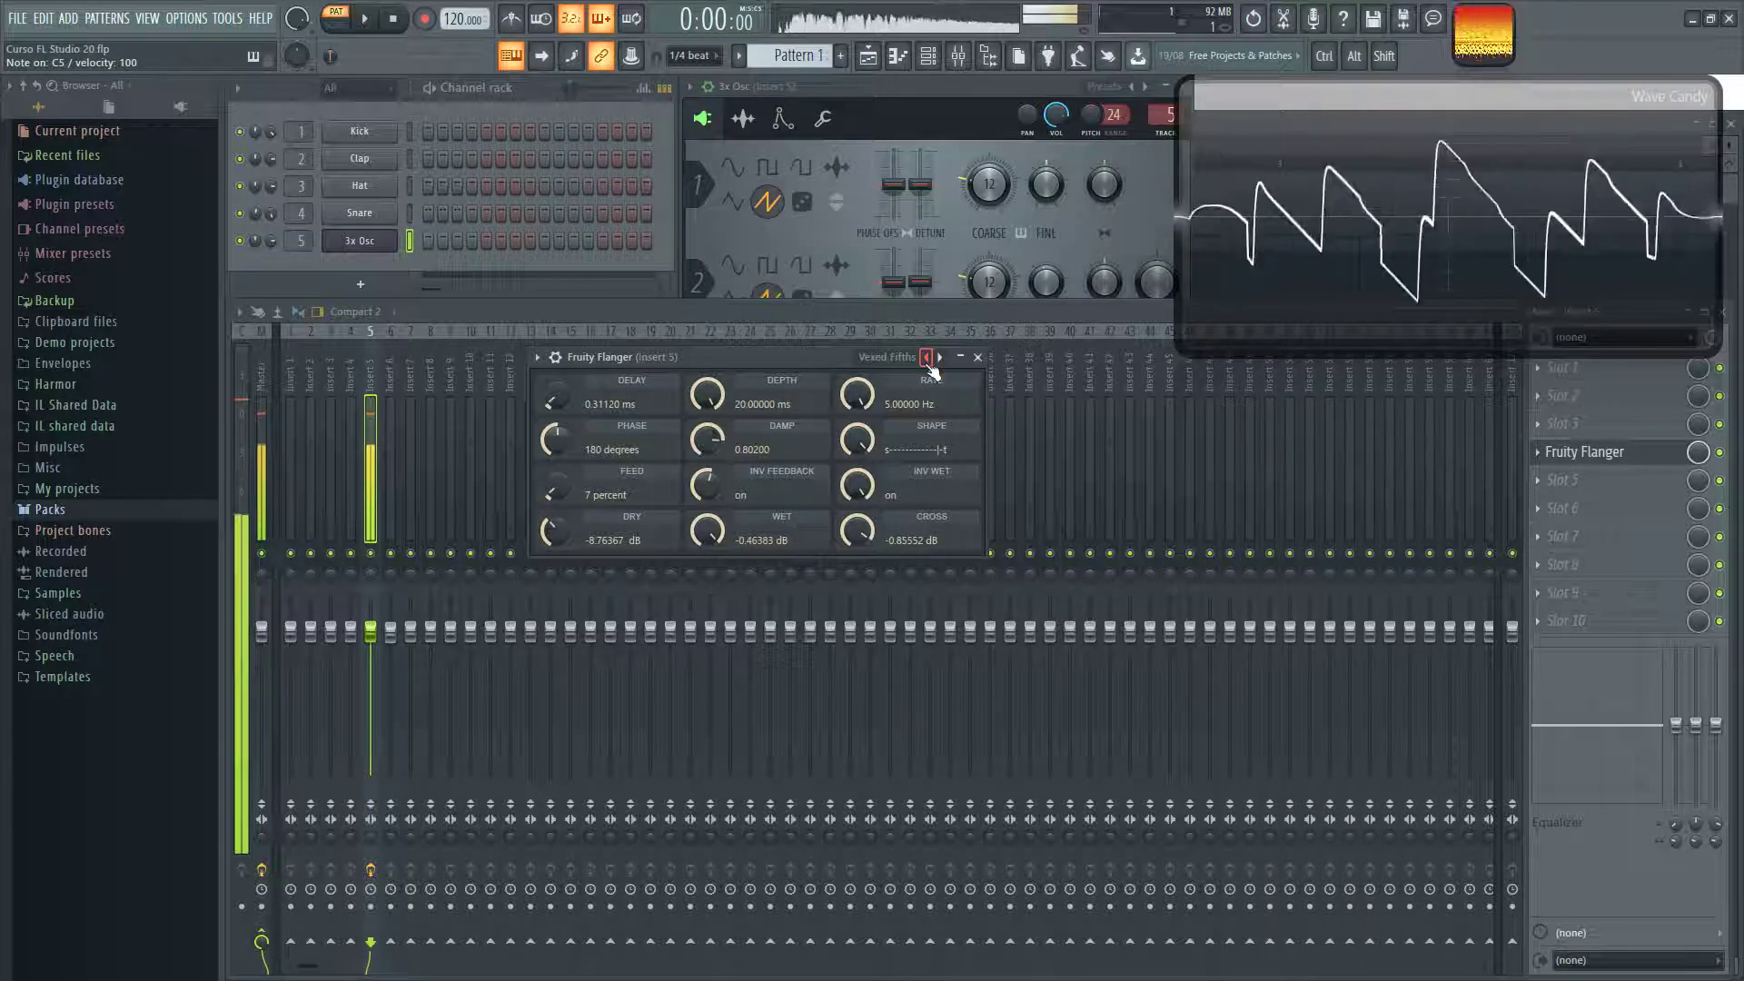
pyautogui.click(940, 358)
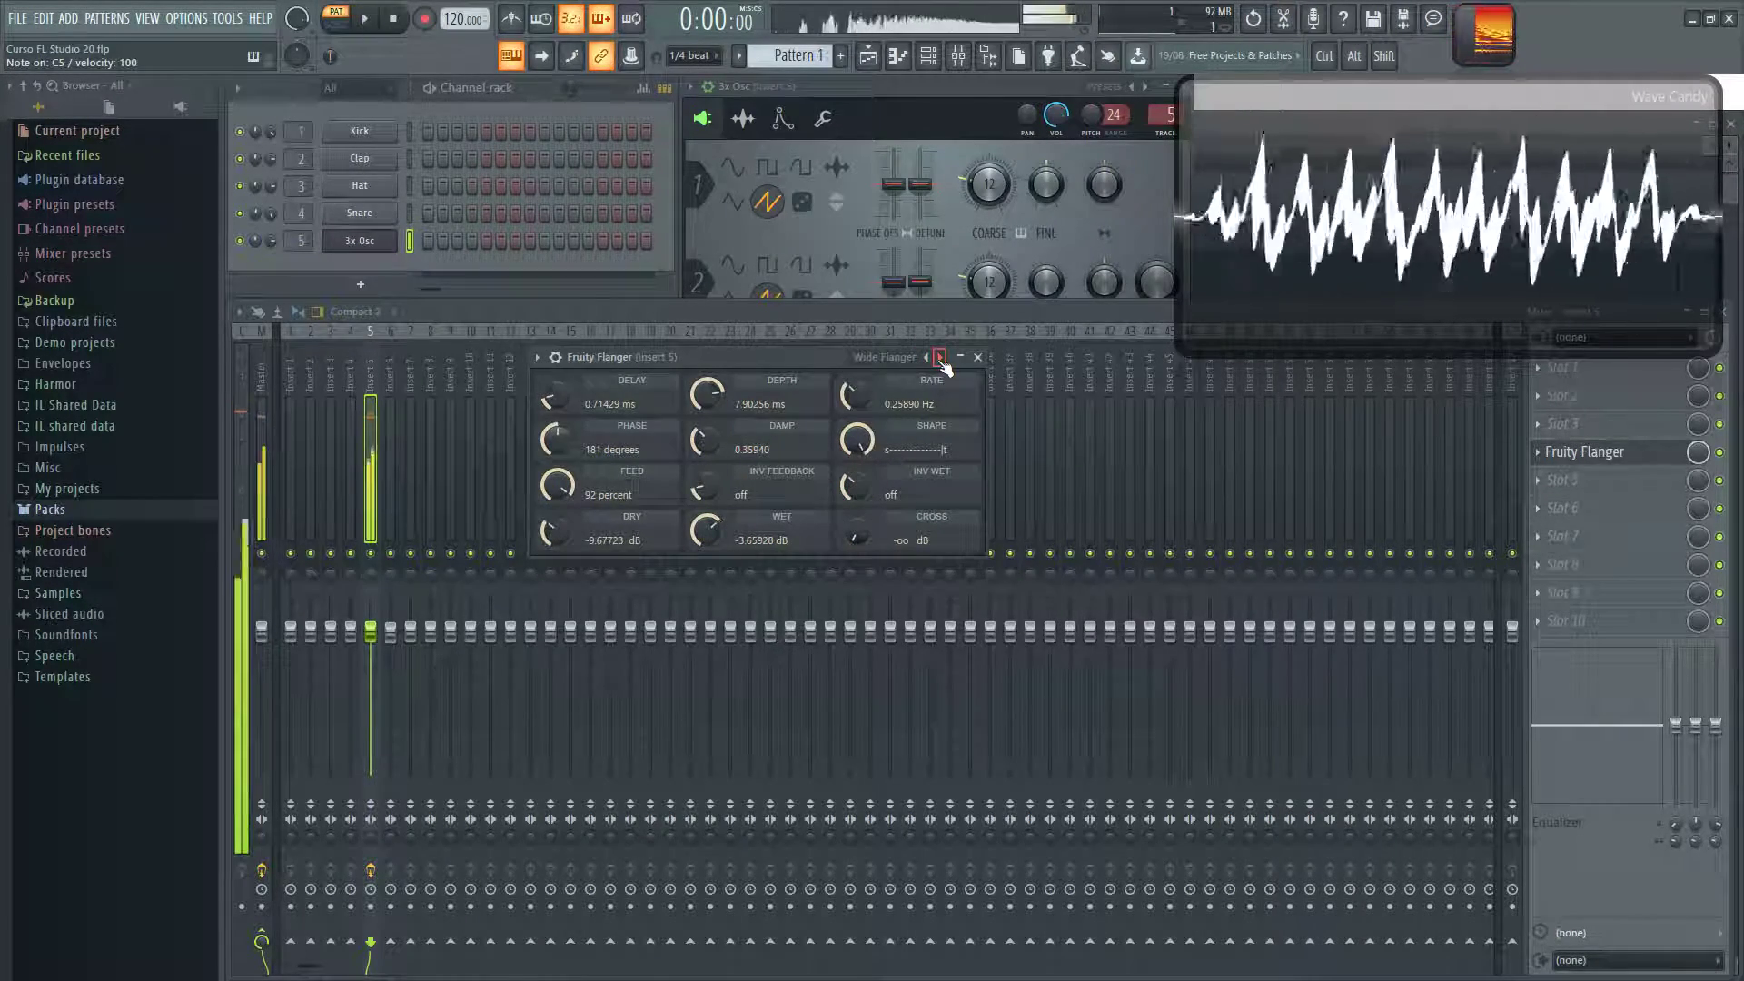
# - Load the flanger's Default preset and reposition the plugin window
pyautogui.click(941, 359)
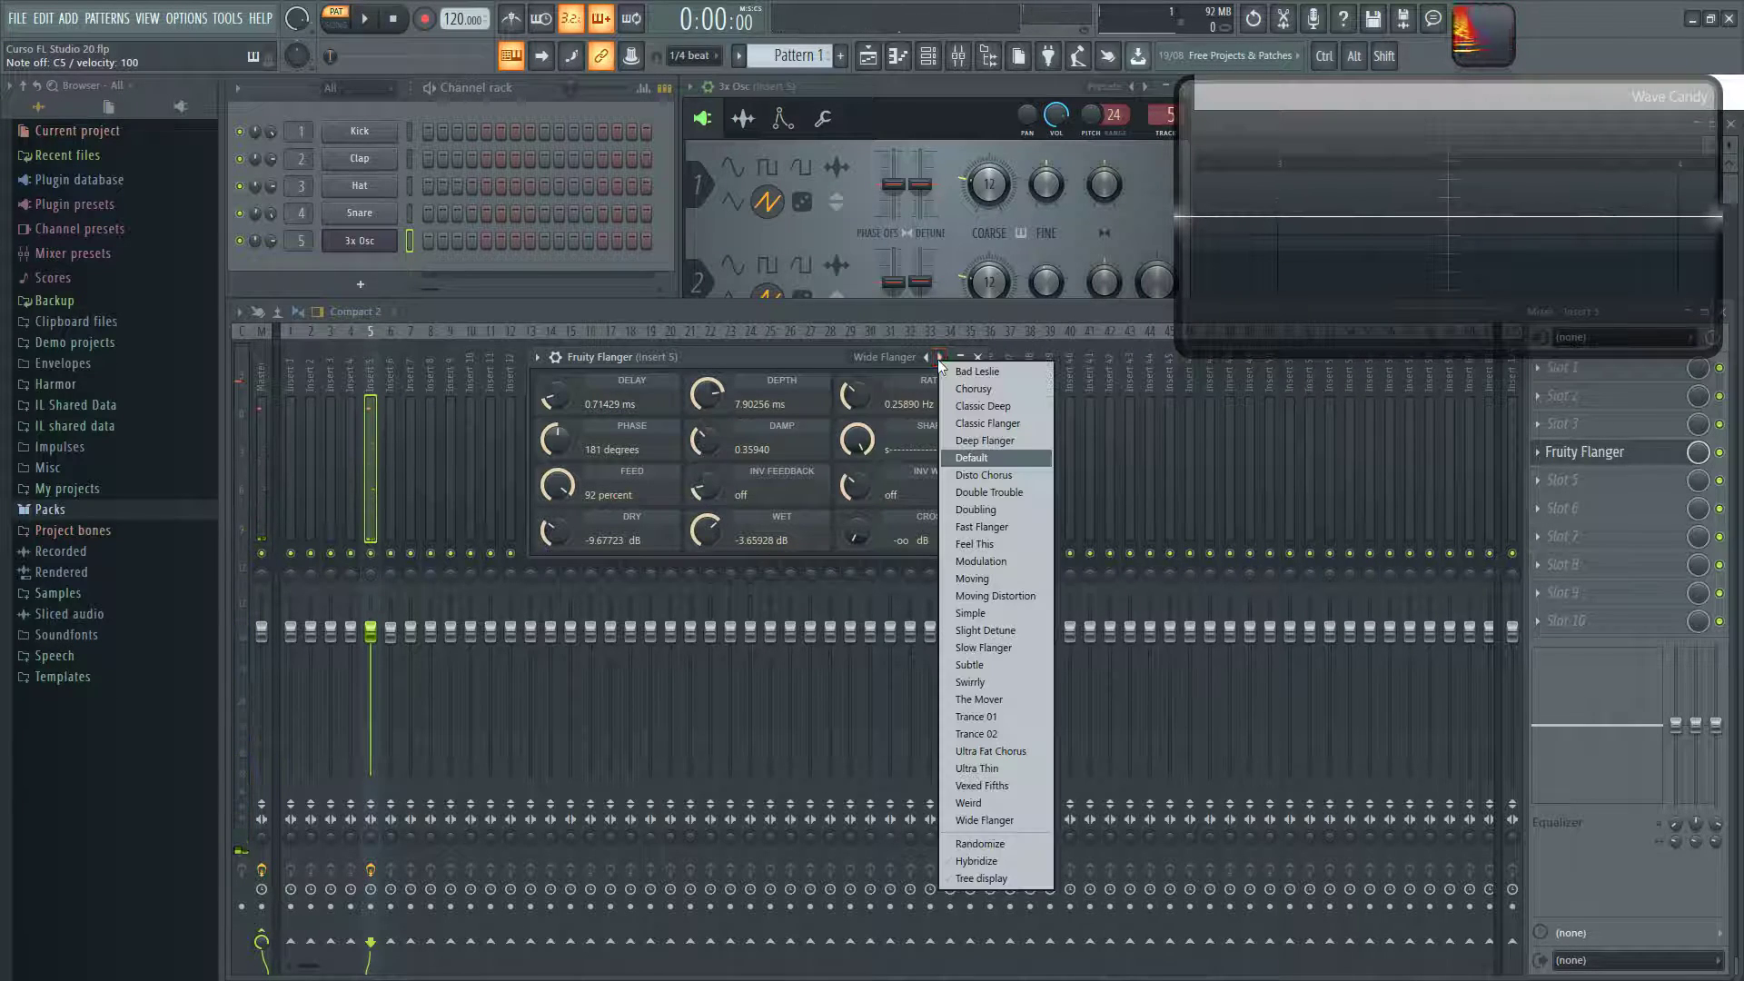
pyautogui.click(974, 458)
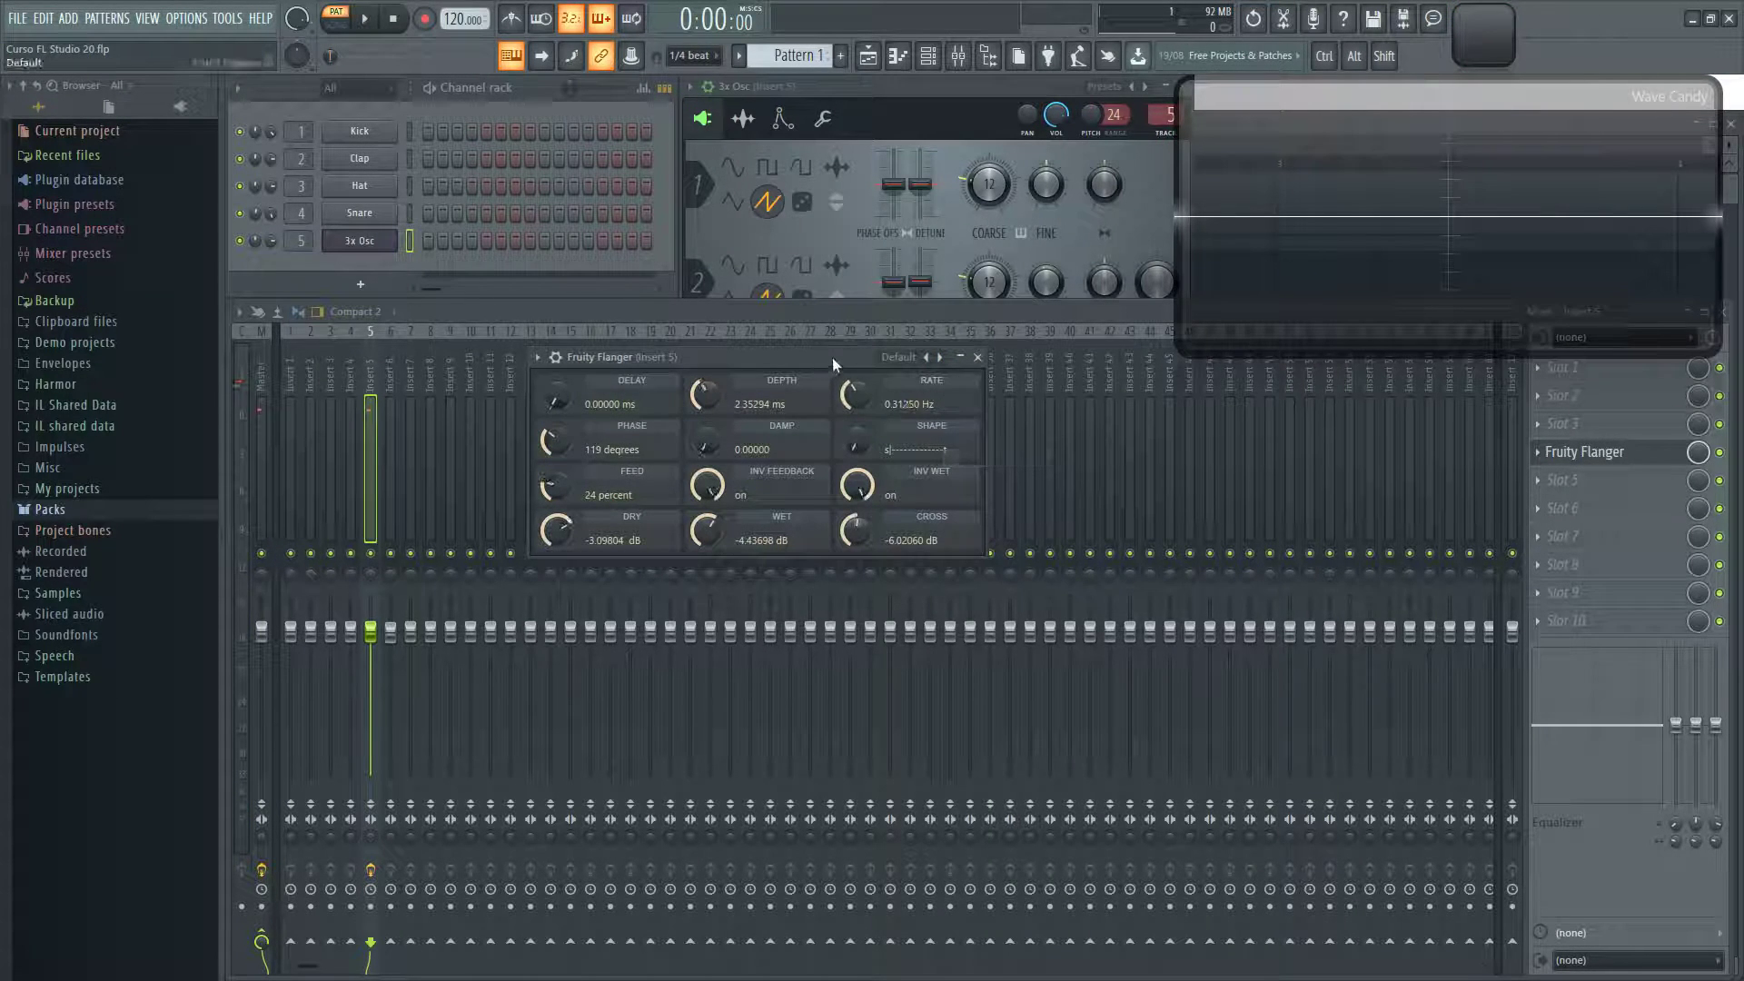
pyautogui.moveTo(830, 358); pyautogui.dragTo(942, 368)
# - Set the flanger's Depth, Rate, Phase and Feed to 0 and switch off Inv Feedback and Inv Wet
pyautogui.moveTo(808, 404); pyautogui.dragTo(809, 436)
pyautogui.moveTo(960, 408); pyautogui.dragTo(961, 427)
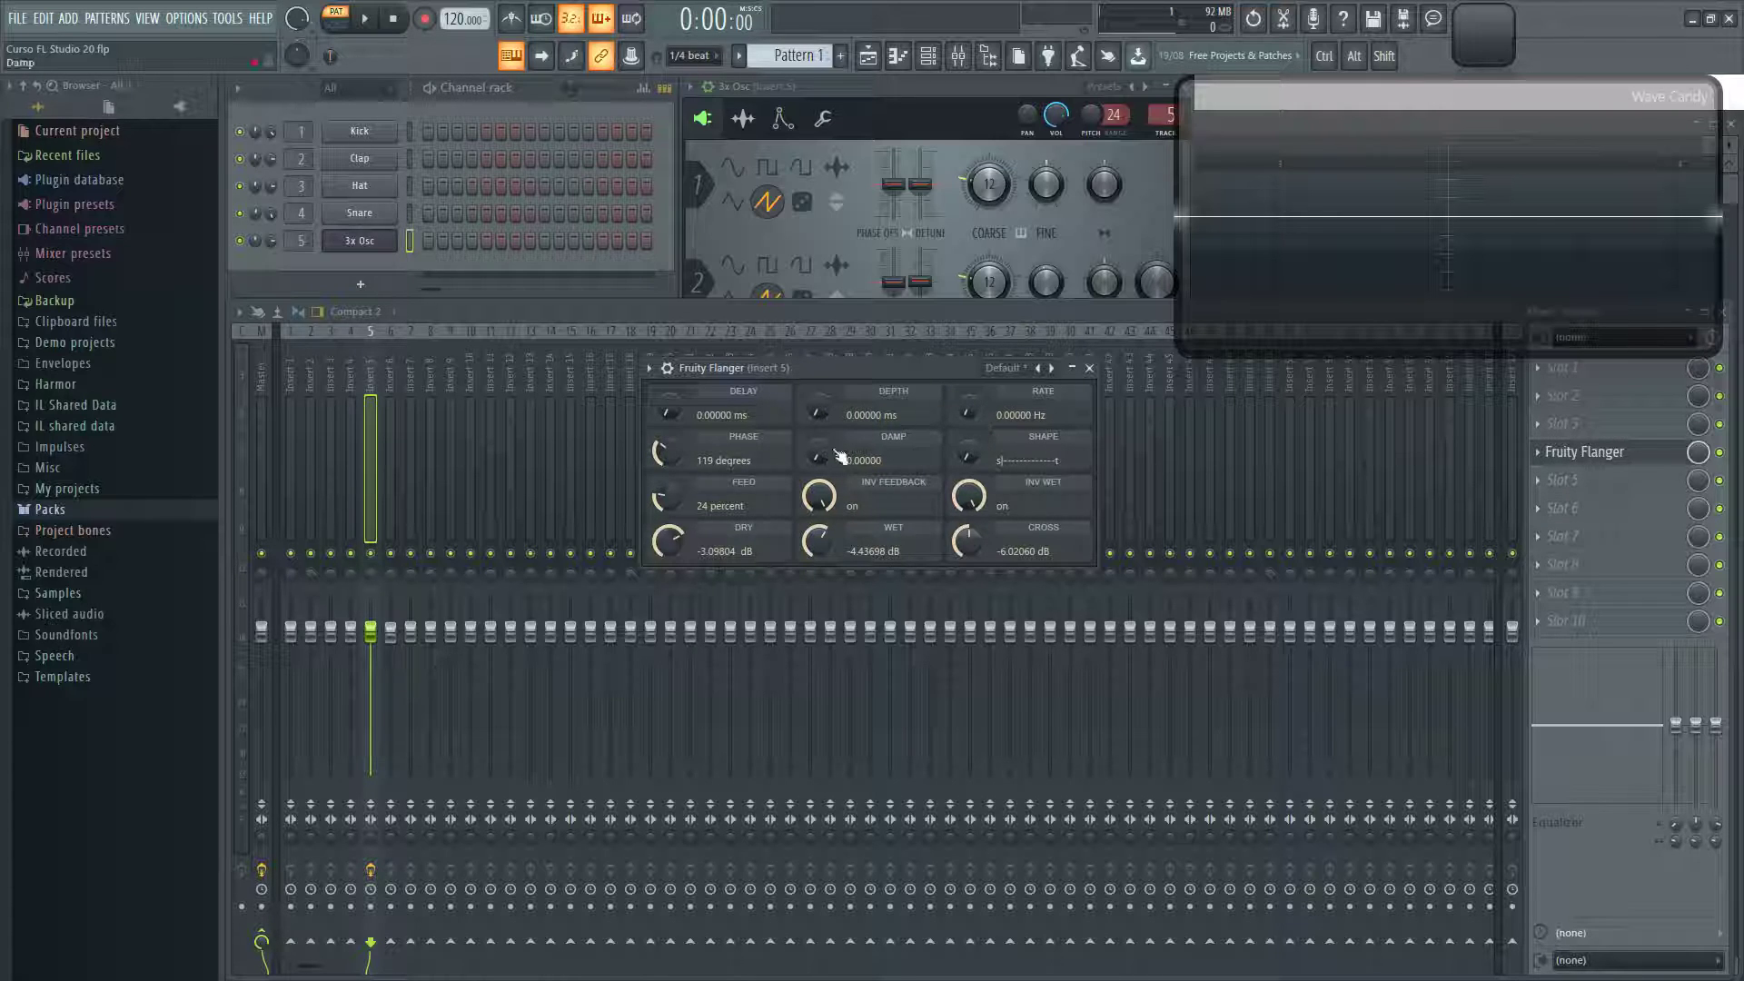
pyautogui.moveTo(667, 452); pyautogui.dragTo(668, 535)
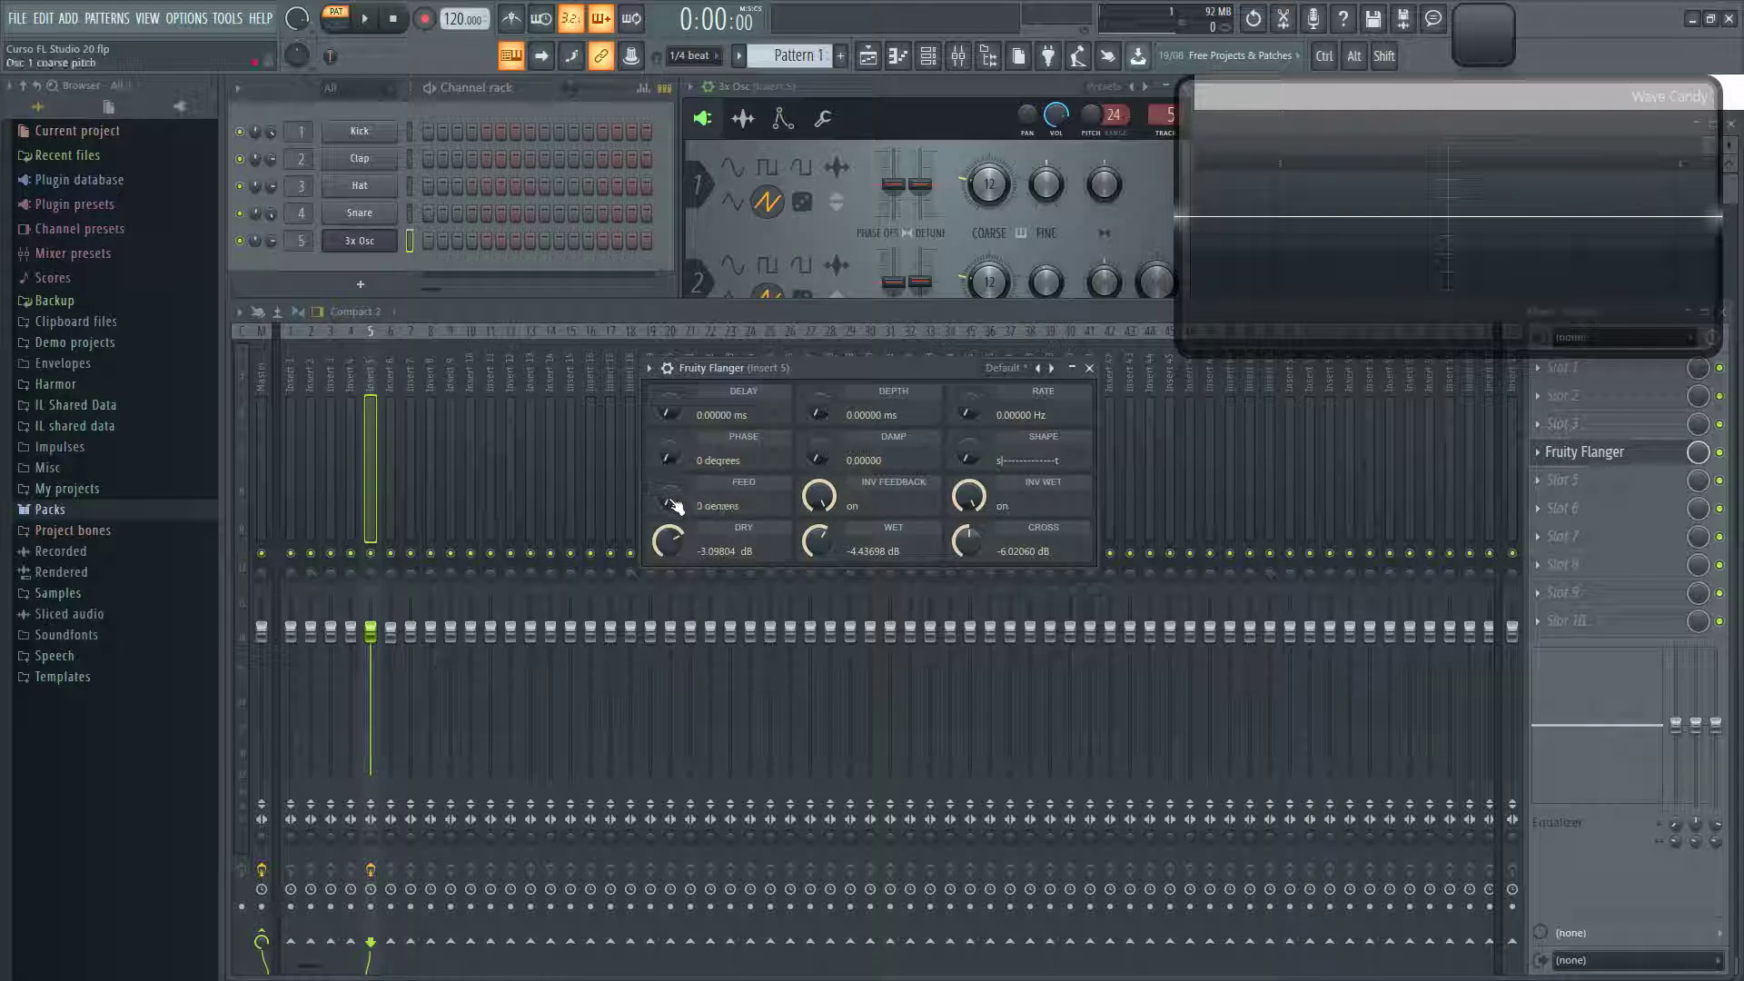
pyautogui.click(817, 498)
pyautogui.click(970, 497)
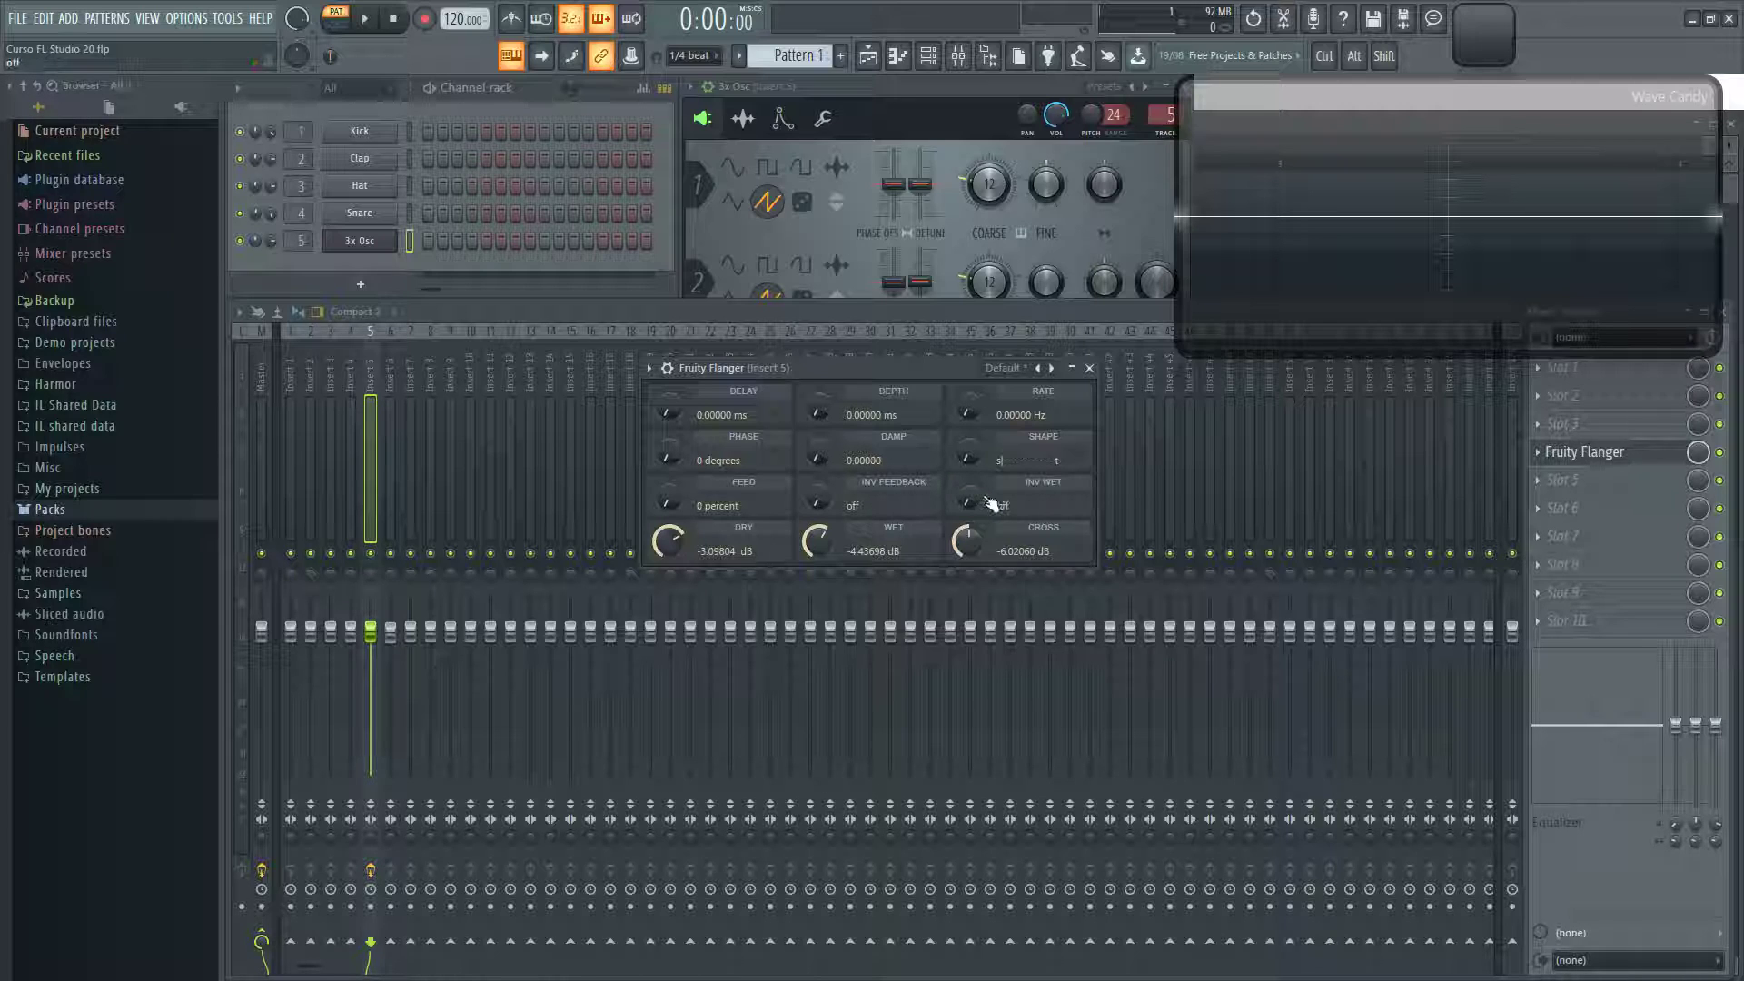
# - Lower the flanger's Wet, Cross and Dry levels to -∞ dB
pyautogui.moveTo(816, 541); pyautogui.dragTo(817, 581)
pyautogui.moveTo(954, 565); pyautogui.dragTo(955, 604)
pyautogui.moveTo(669, 541); pyautogui.dragTo(670, 581)
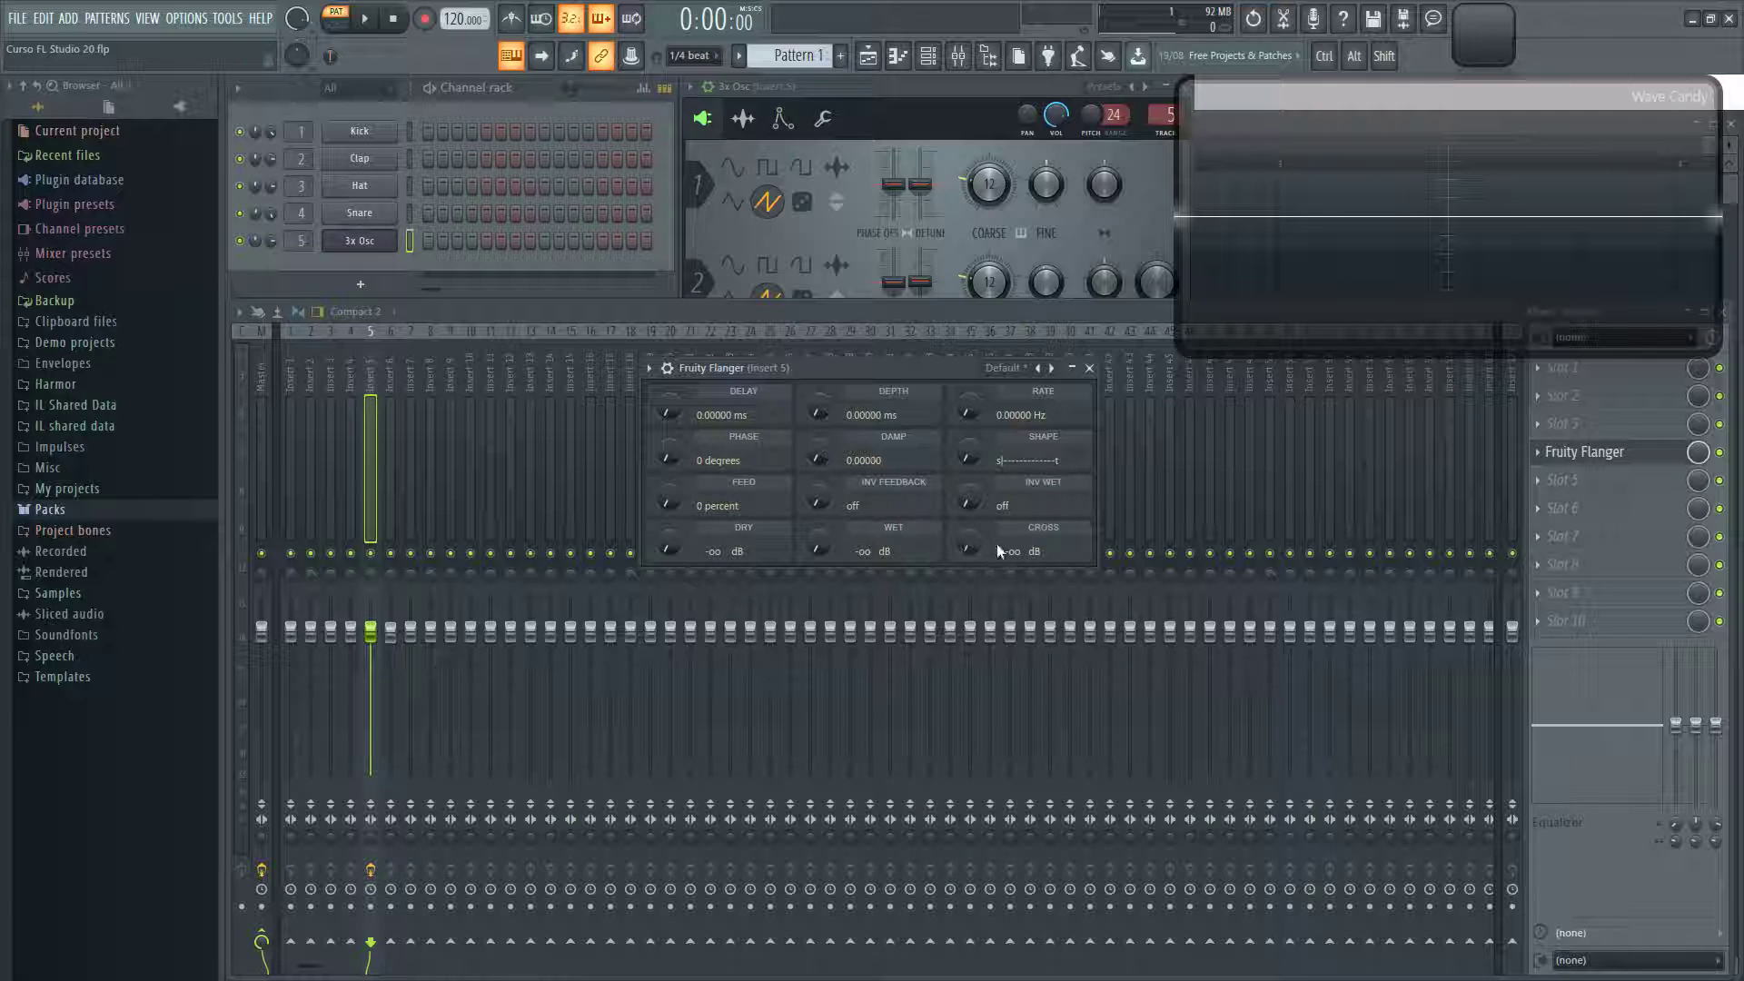
pyautogui.moveTo(881, 369); pyautogui.dragTo(845, 358)
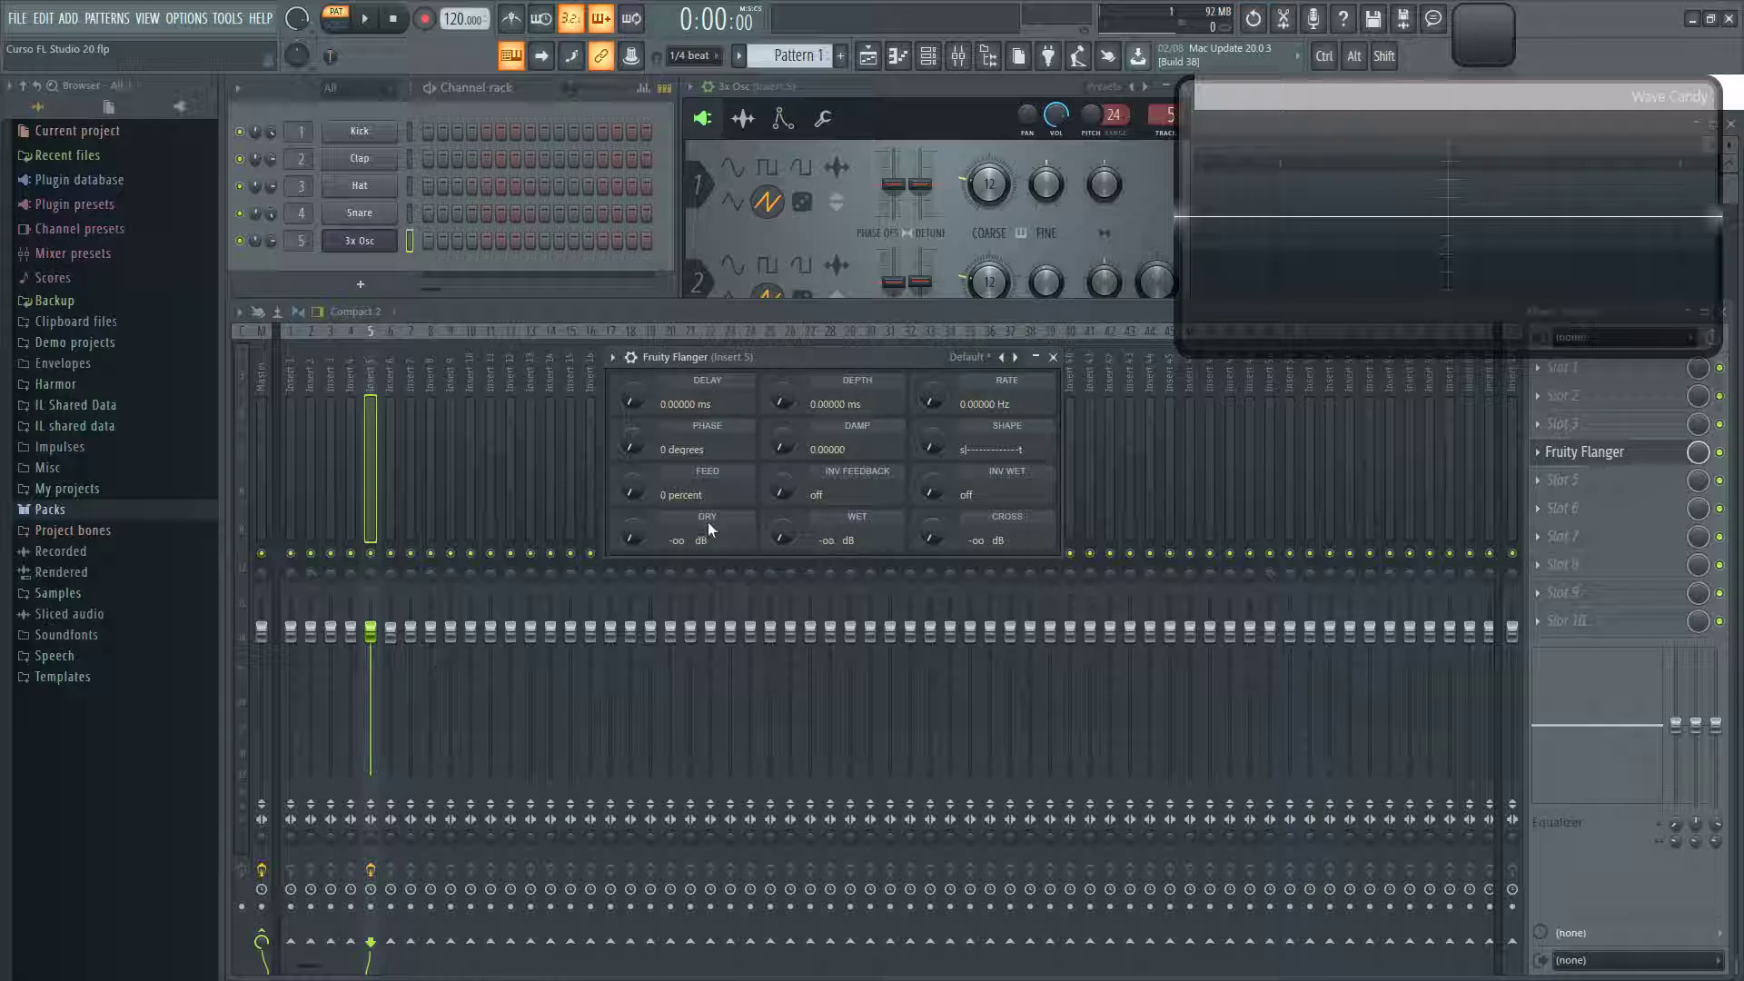
# - Raise the flanger's Dry level to about -0.5 dB, then close and reopen the plugin window
pyautogui.moveTo(633, 537); pyautogui.dragTo(649, 527)
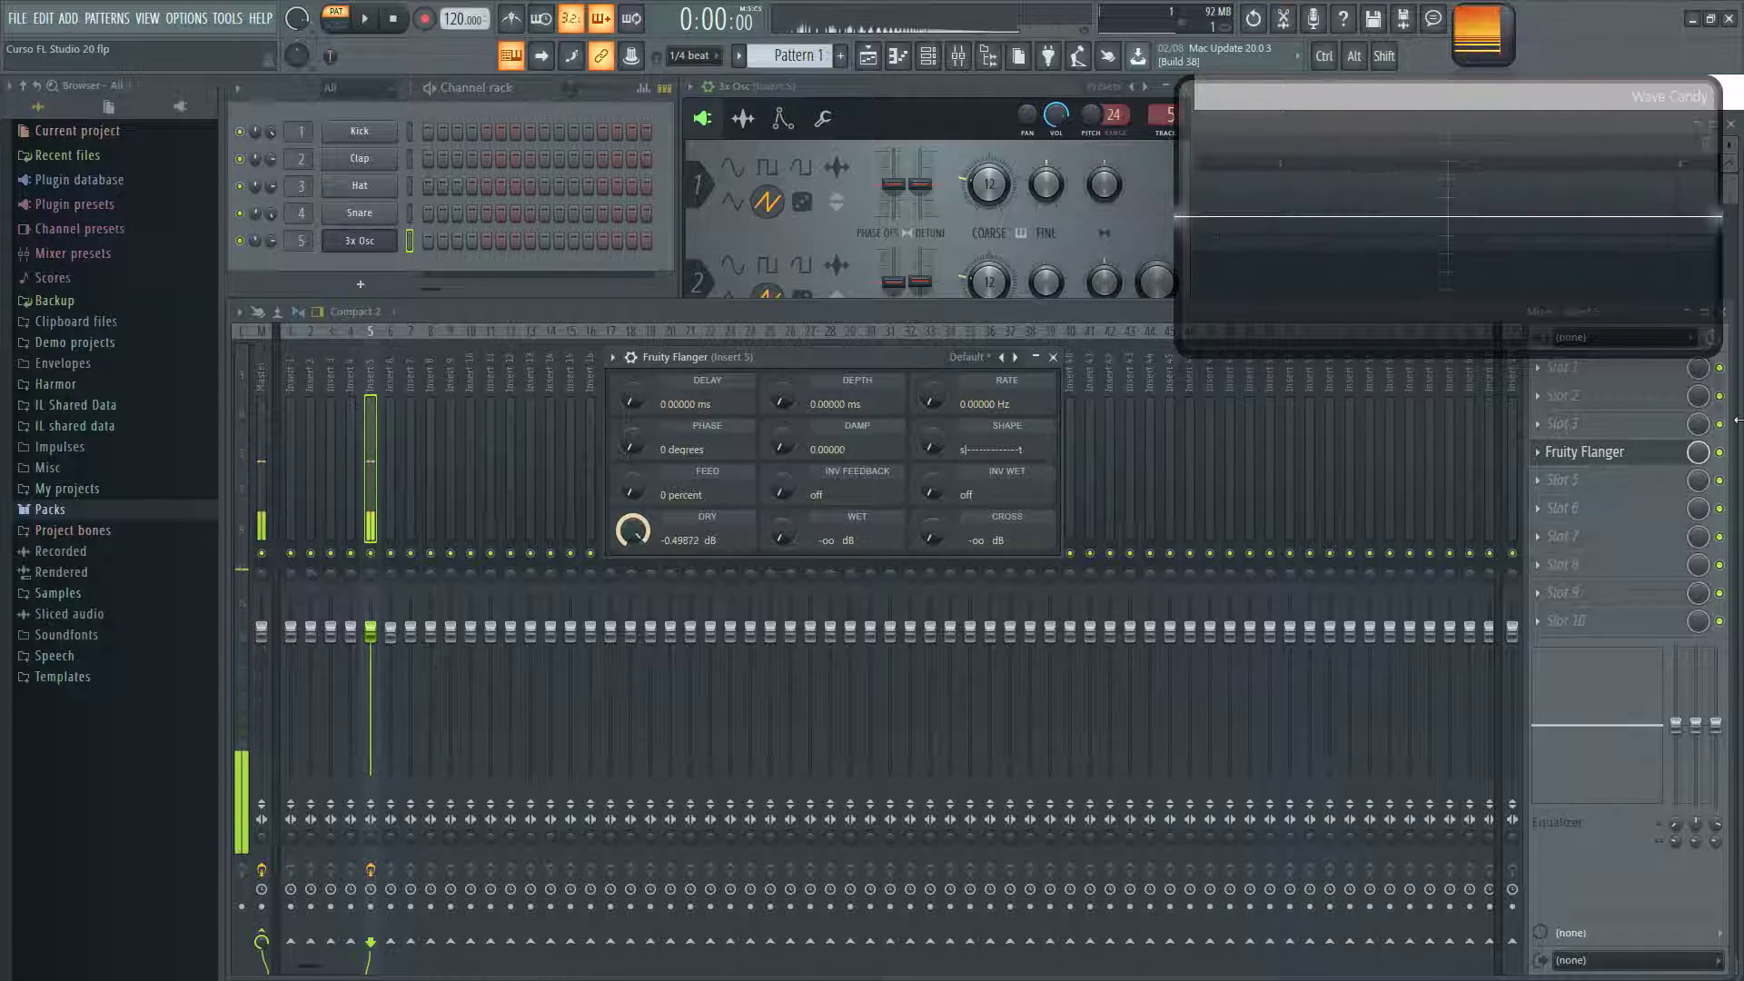
pyautogui.click(1585, 452)
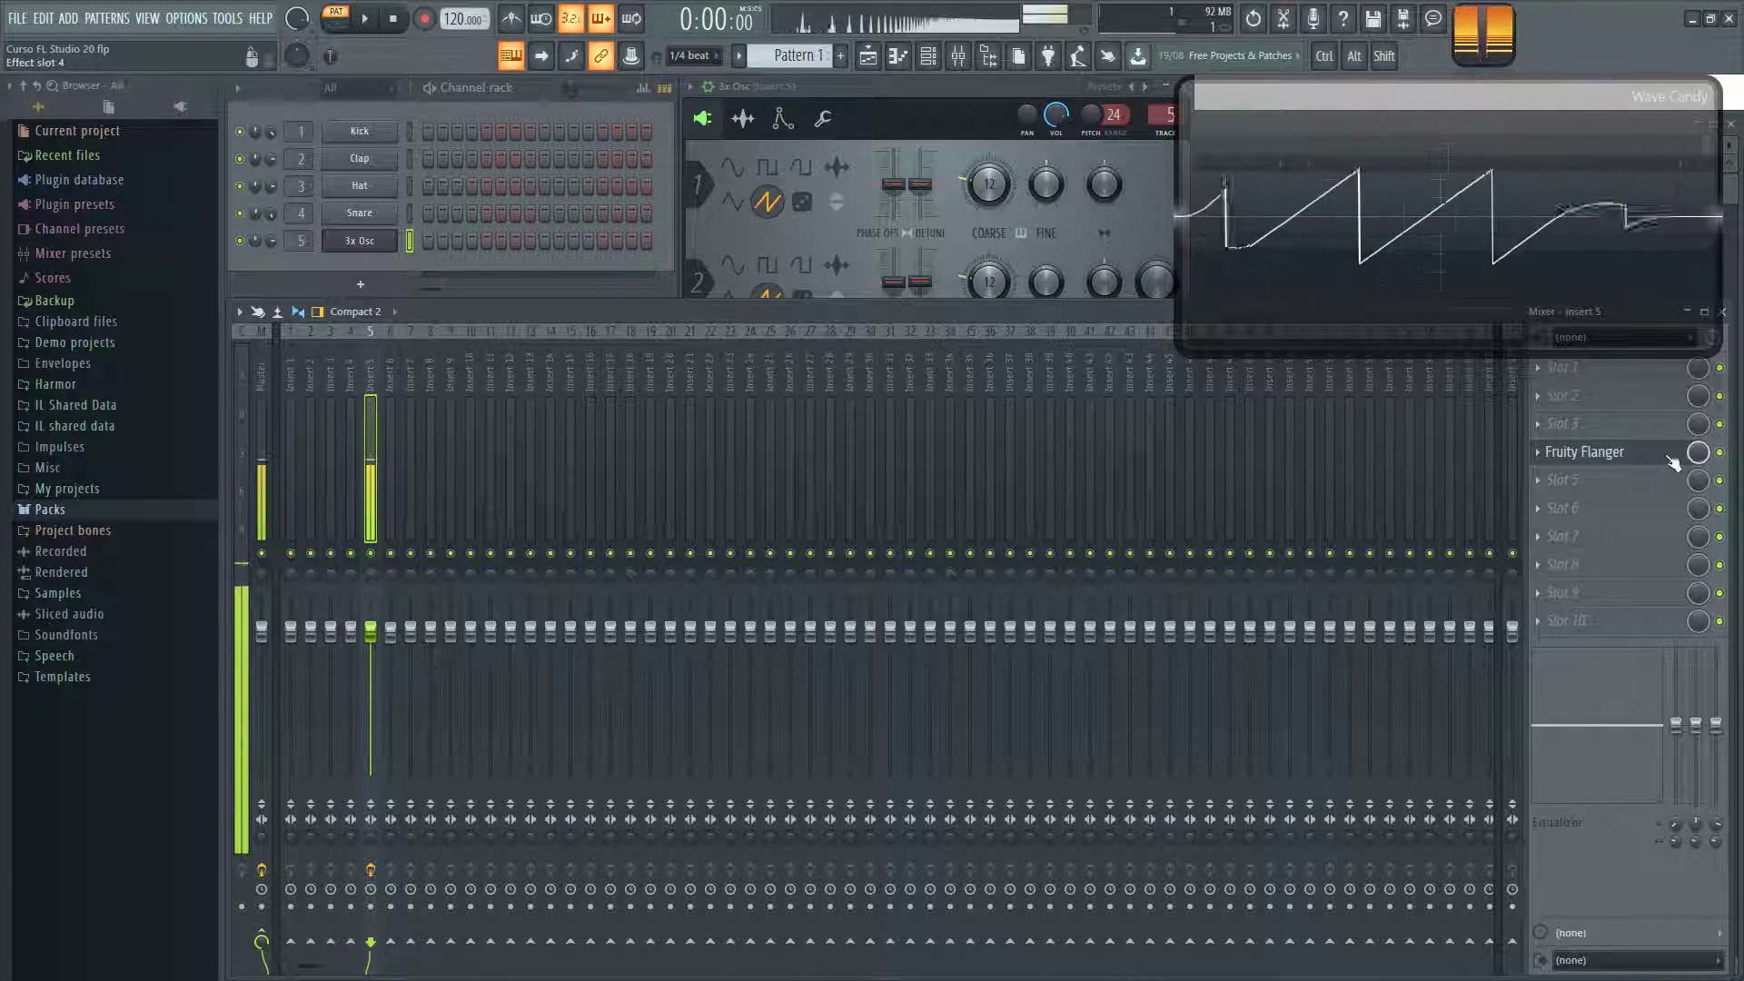
pyautogui.click(1585, 451)
# - Lower Dry to -∞ dB and raise Wet to about -1.07 dB, playing a note to hear only the wet signal
pyautogui.moveTo(633, 530); pyautogui.dragTo(633, 627)
pyautogui.moveTo(786, 542); pyautogui.dragTo(783, 455)
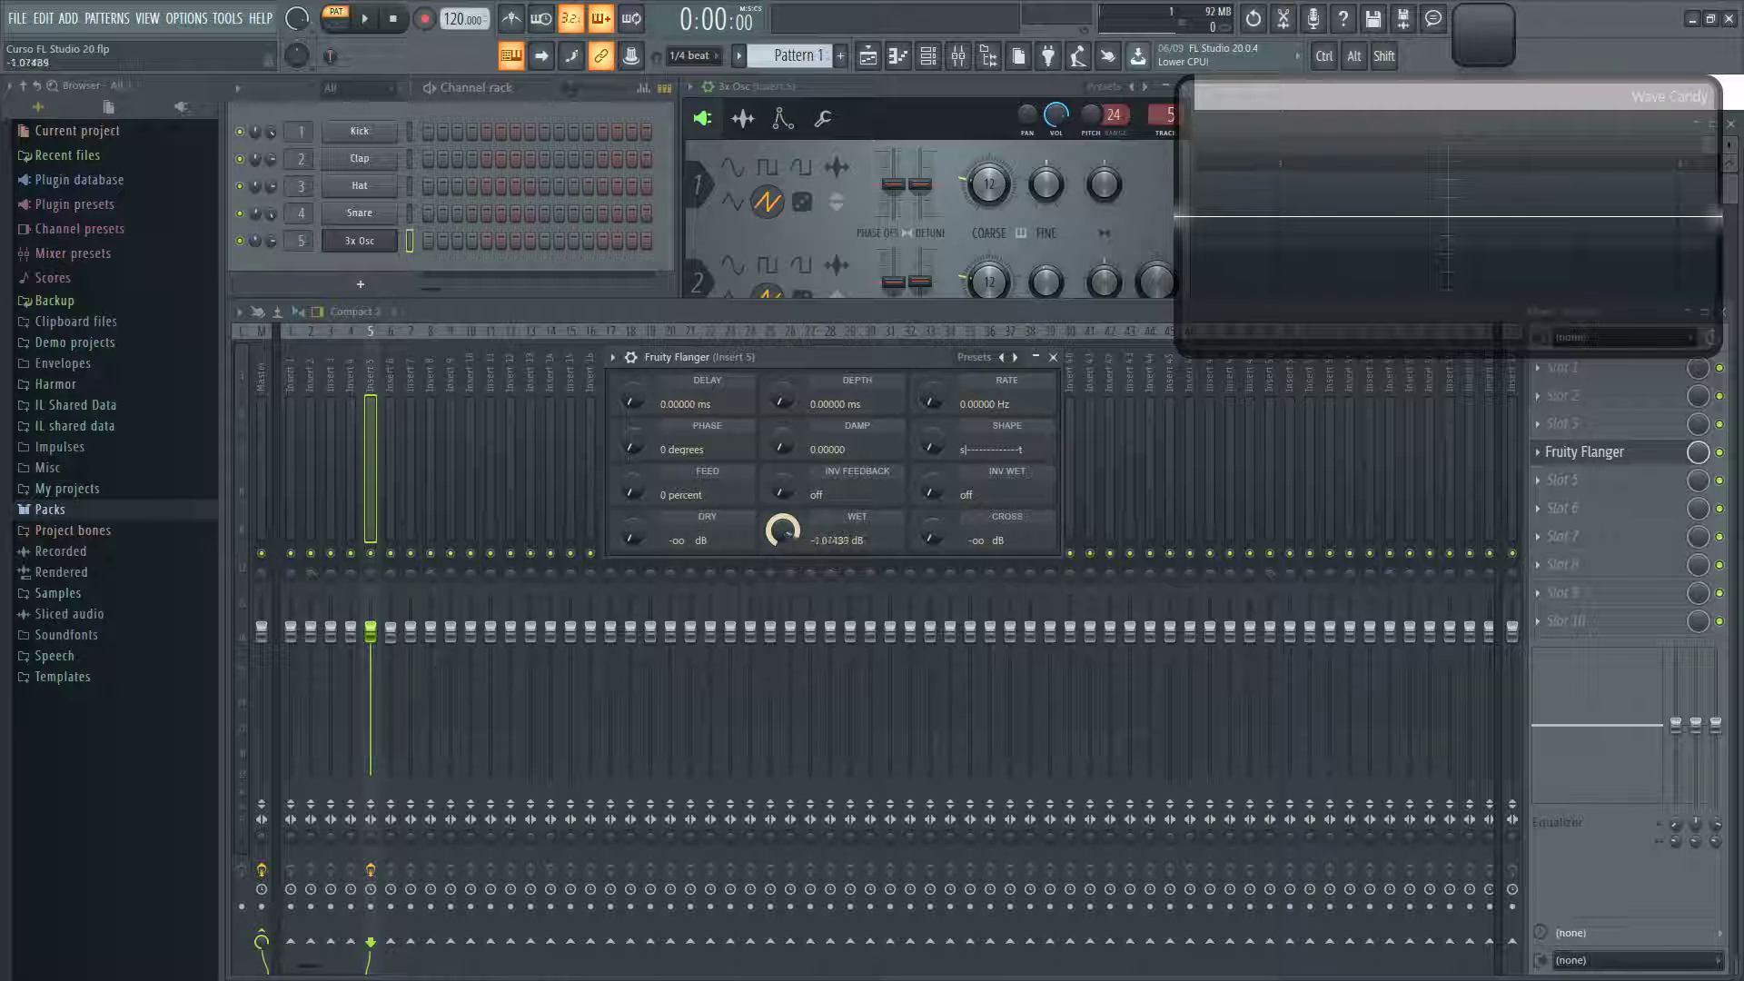
pyautogui.moveTo(788, 536); pyautogui.dragTo(788, 540)
pyautogui.press('z')
# - Mute the Wet level, audition Cross at 0 dB with a test note, and lower Cross back to -∞ dB
pyautogui.moveTo(790, 537); pyautogui.dragTo(790, 563)
pyautogui.moveTo(940, 537); pyautogui.dragTo(939, 525)
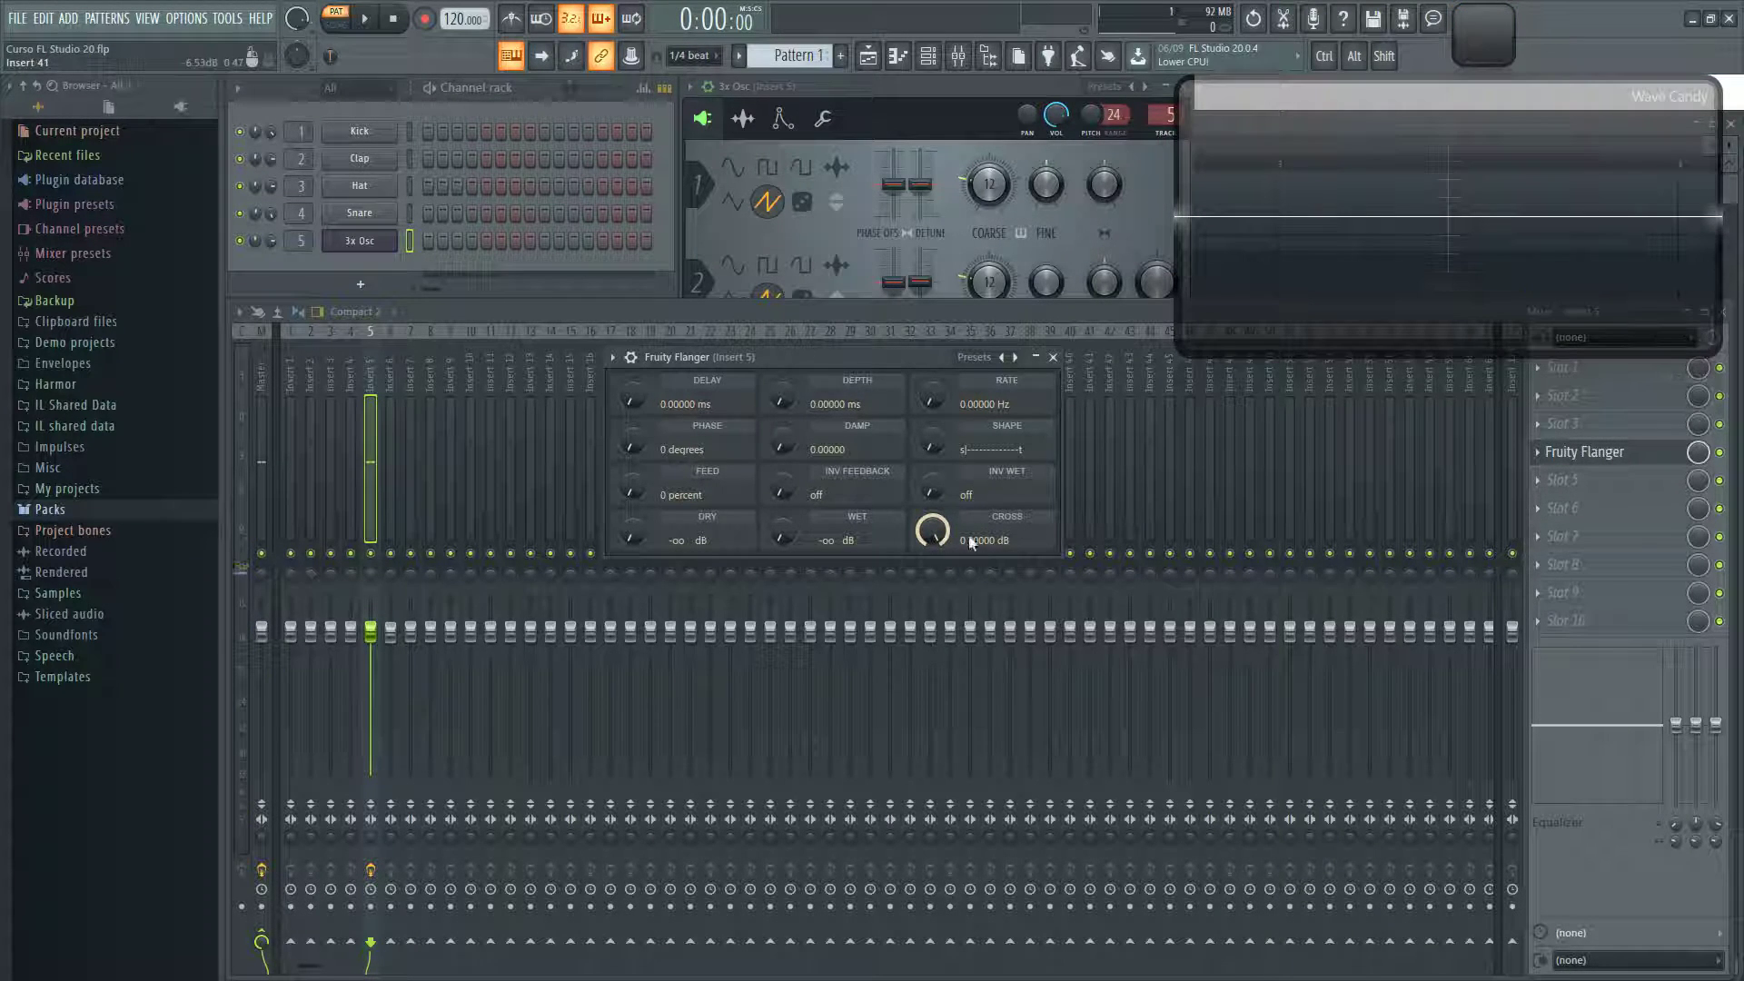
pyautogui.press('z')
pyautogui.moveTo(936, 534); pyautogui.dragTo(936, 617)
# - Raise Dry to about -0.02 dB, set Depth to about 0.92 ms and Rate to about 0.115 Hz, and adjust Shape
pyautogui.moveTo(638, 535); pyautogui.dragTo(635, 425)
pyautogui.moveTo(782, 399); pyautogui.dragTo(782, 377)
pyautogui.moveTo(934, 401); pyautogui.dragTo(934, 374)
pyautogui.moveTo(935, 449); pyautogui.dragTo(936, 417)
pyautogui.press('z')
# - Nudge the Inv Wet and Inv Feedback knobs while playing test notes, and lower Dry to -∞ dB
pyautogui.moveTo(931, 493); pyautogui.dragTo(932, 466)
pyautogui.press('z')
pyautogui.moveTo(774, 495); pyautogui.dragTo(774, 467)
pyautogui.press('z')
pyautogui.moveTo(636, 536); pyautogui.dragTo(637, 537)
pyautogui.press('z')
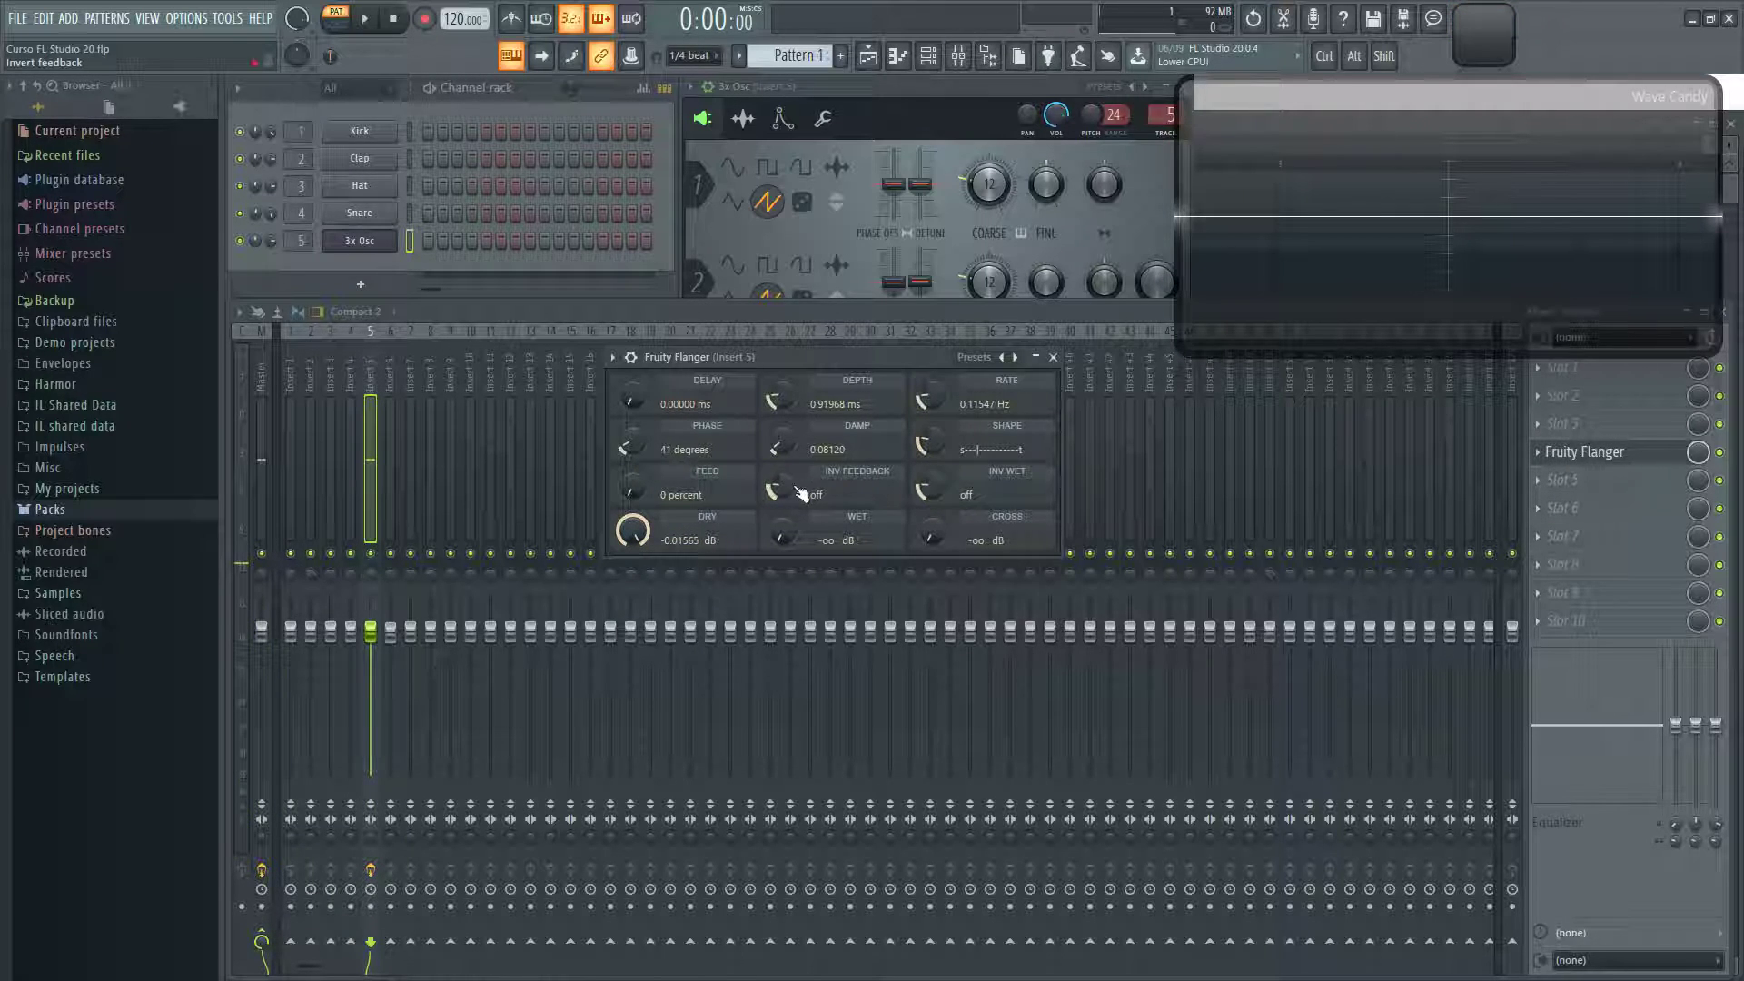
pyautogui.moveTo(633, 531); pyautogui.dragTo(633, 581)
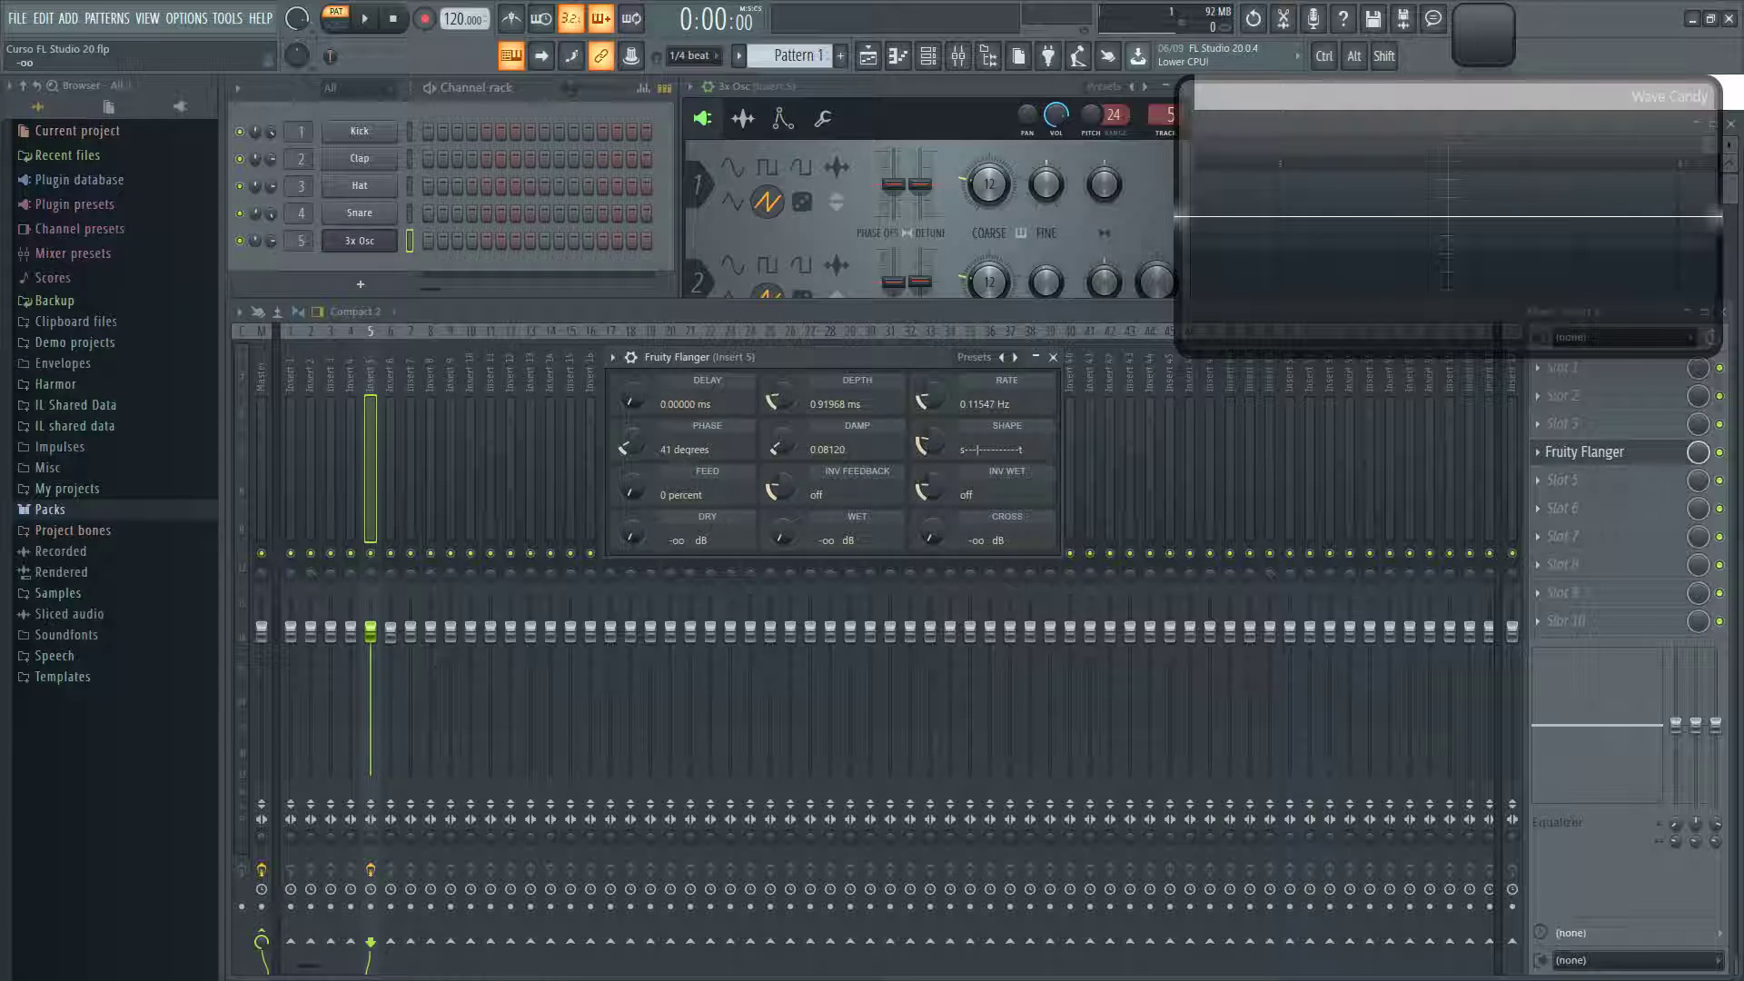
# - Raise Wet to about -4.45 dB in Fruity Flanger and play test notes with only the wet signal
pyautogui.moveTo(780, 536); pyautogui.dragTo(779, 504)
pyautogui.press('z')
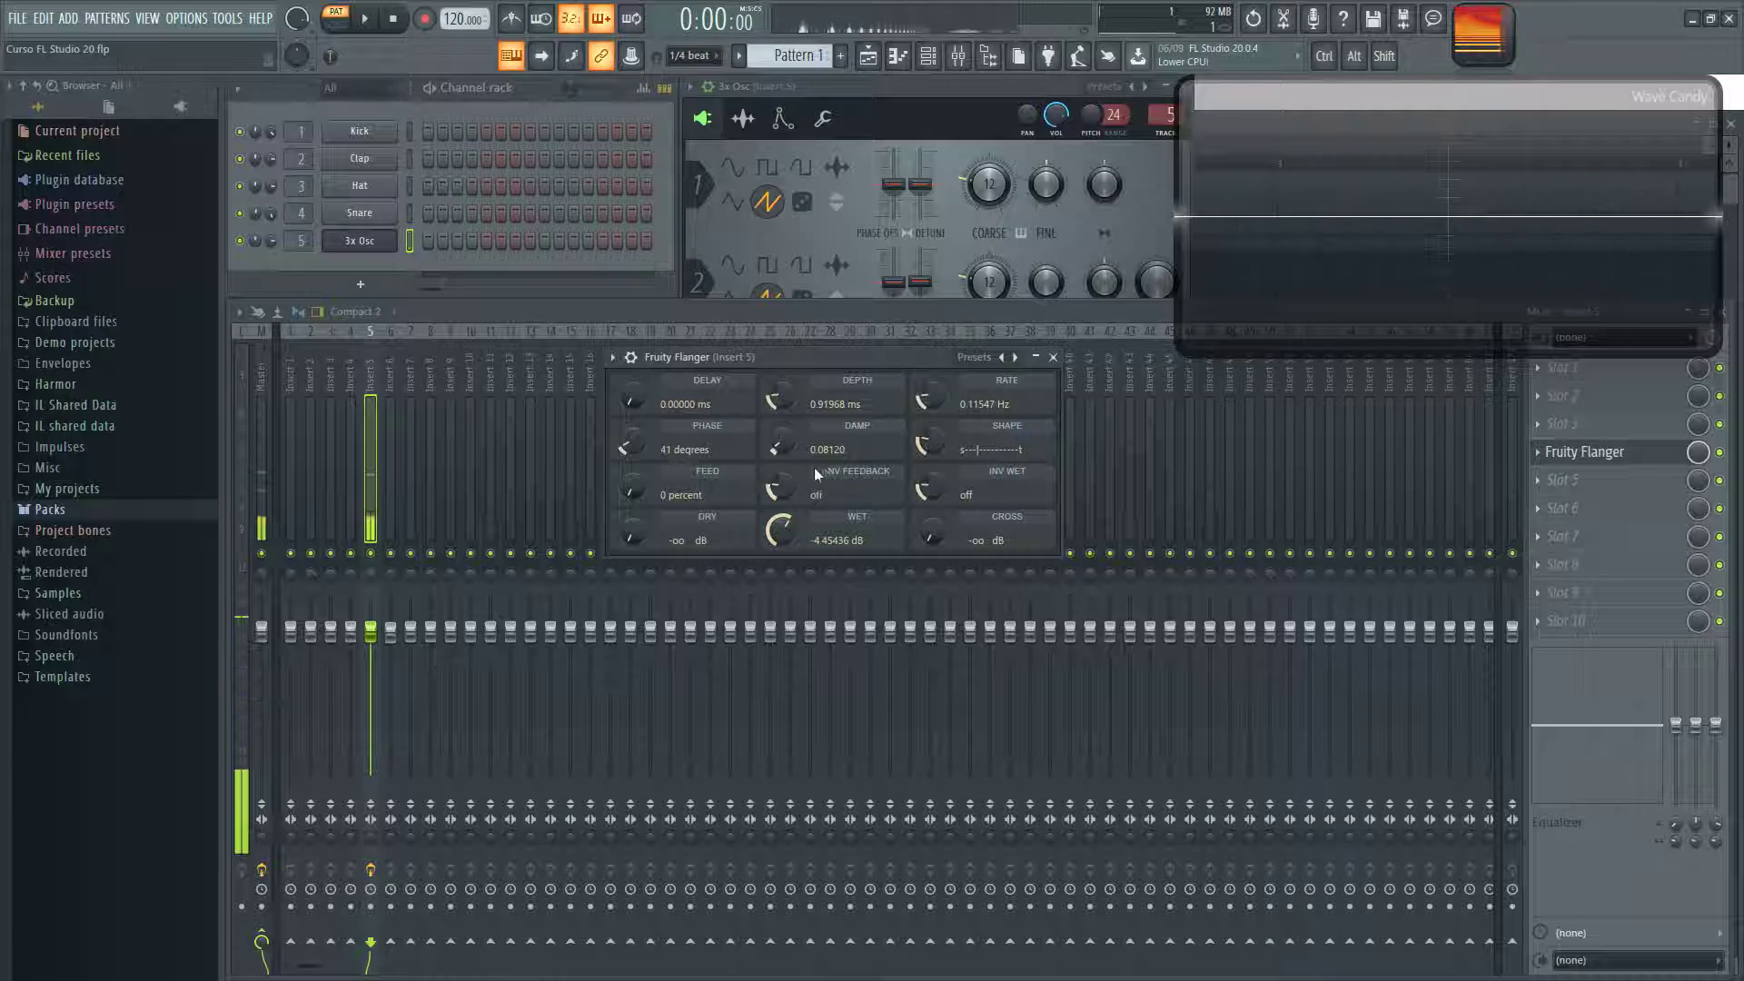
pyautogui.press('z')
# - Raise Rate to about 1.04 Hz, Shape to its maximum and Depth to about 3.39 ms, and nudge Wet to about -4.44 dB
pyautogui.moveTo(934, 402); pyautogui.dragTo(933, 359)
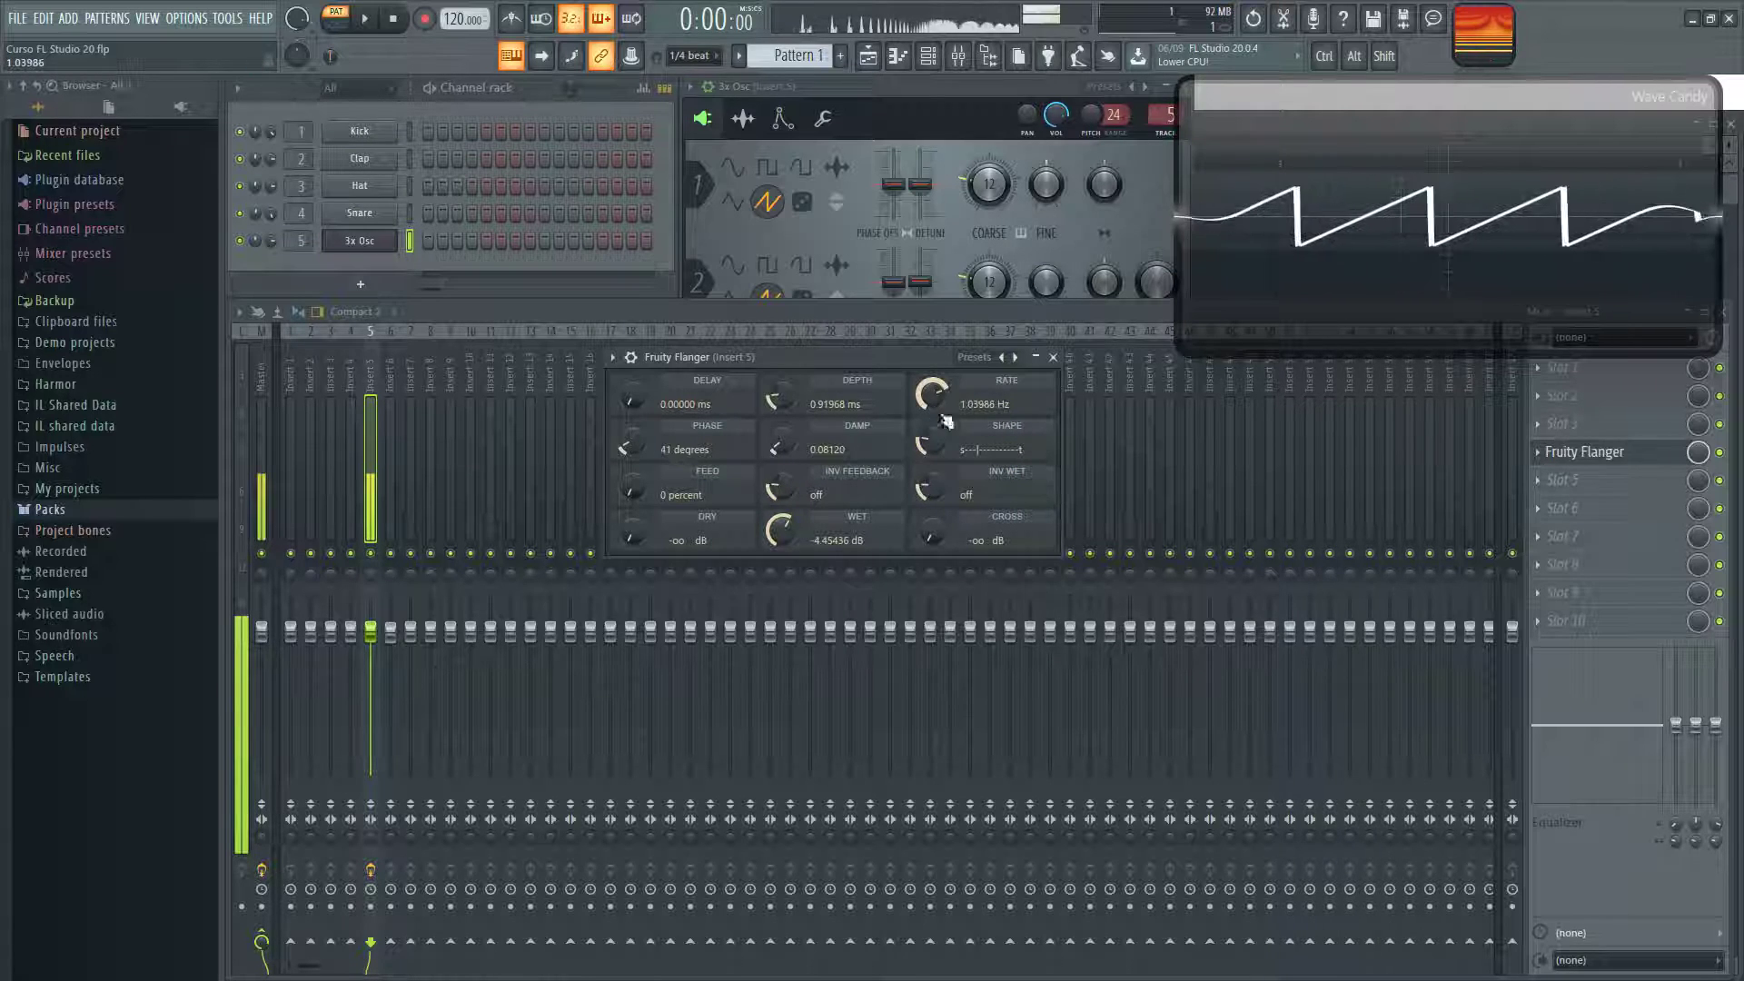
pyautogui.moveTo(930, 442); pyautogui.dragTo(930, 400)
pyautogui.moveTo(783, 400); pyautogui.dragTo(782, 377)
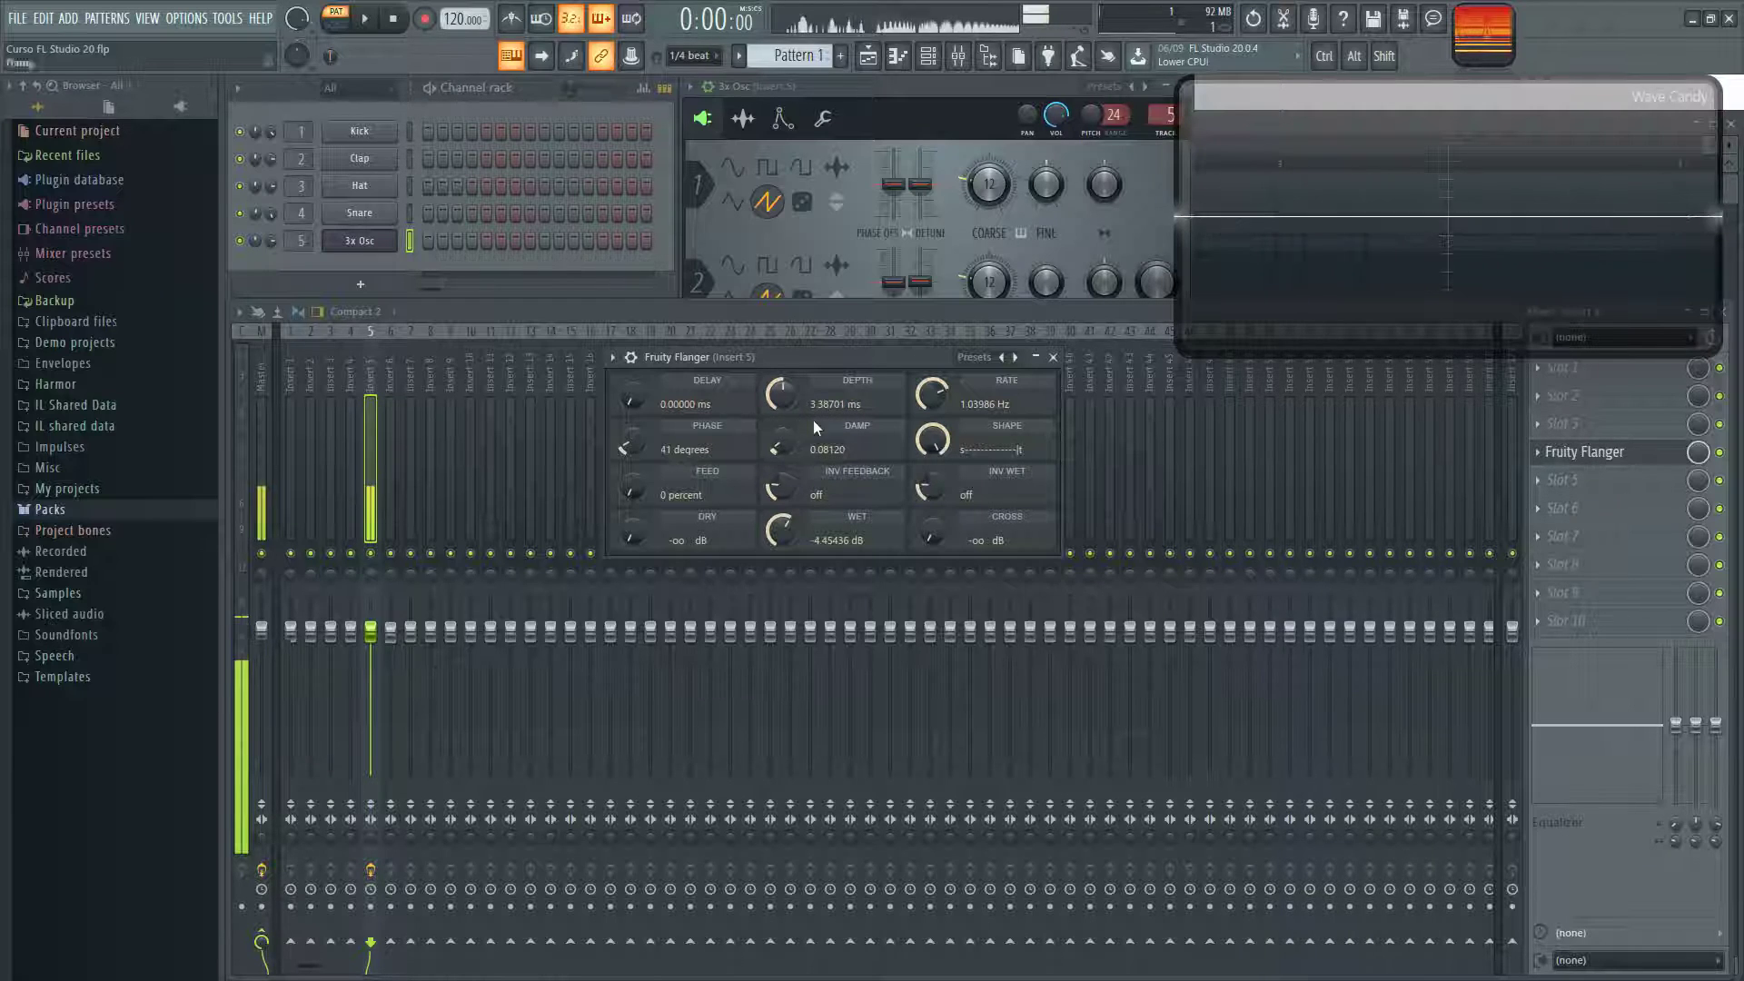
pyautogui.moveTo(788, 534); pyautogui.dragTo(785, 526)
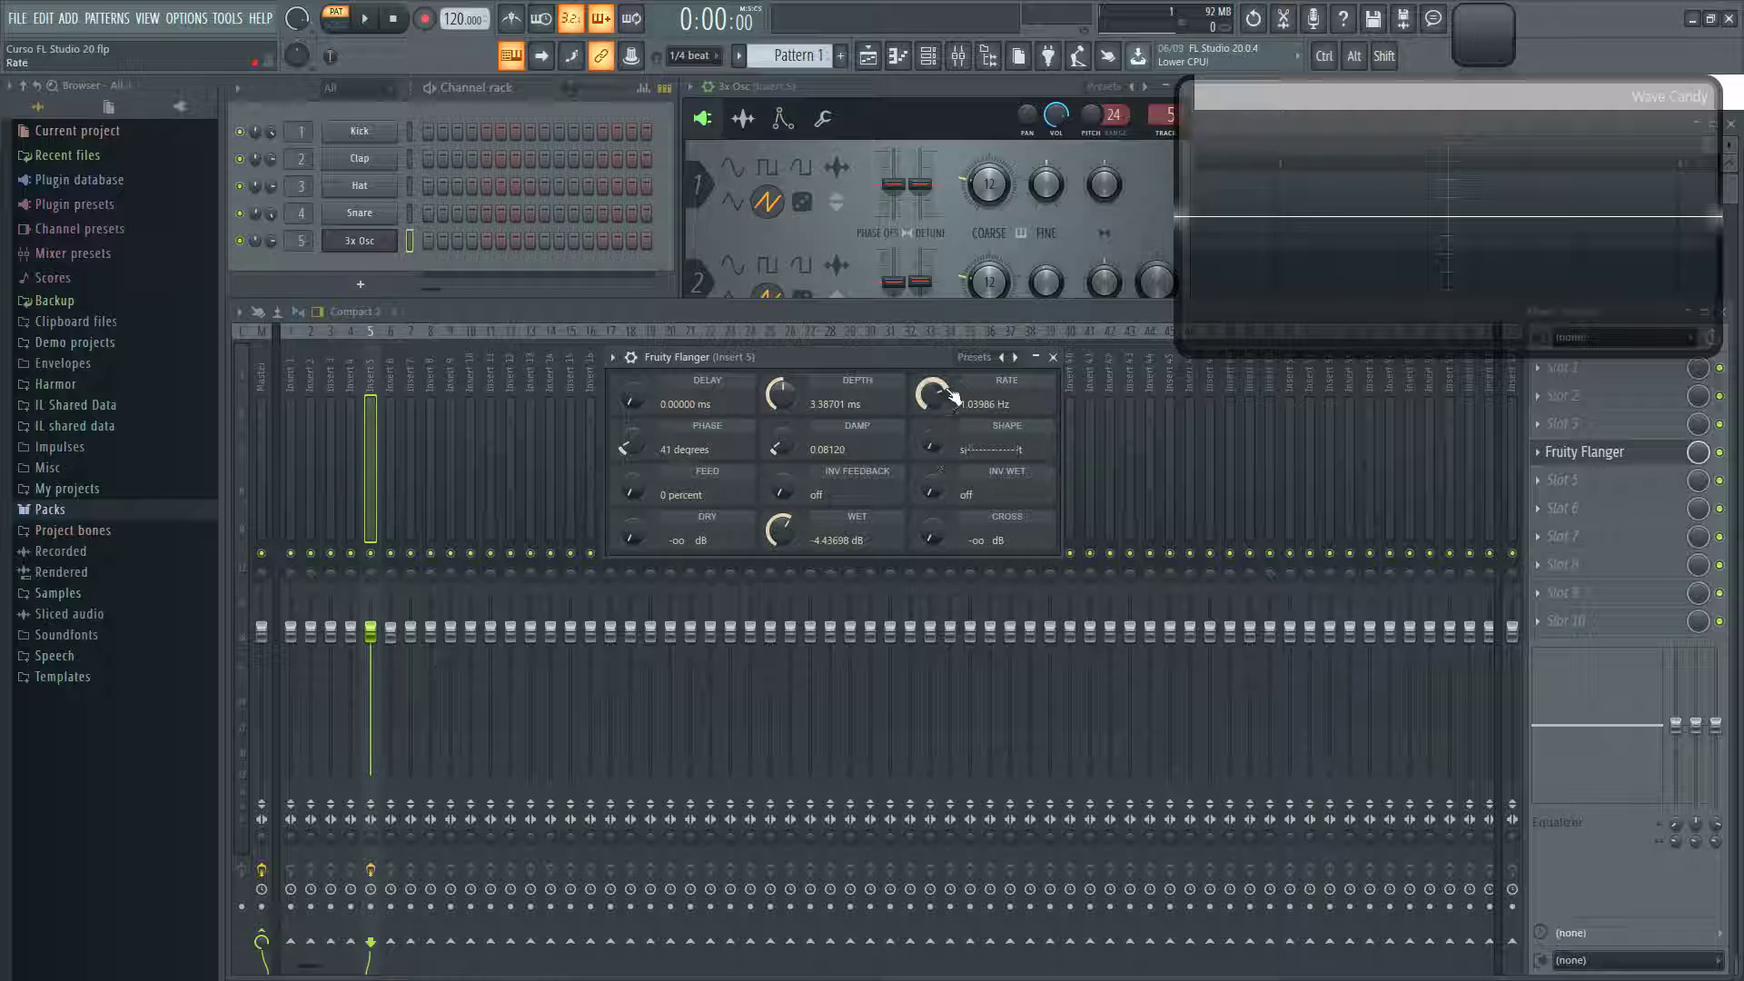
# - Bring Depth, Rate, Shape, Phase and Damp down to zero and lower Wet to -∞ dB
pyautogui.moveTo(859, 385); pyautogui.dragTo(860, 427)
pyautogui.moveTo(631, 445); pyautogui.dragTo(631, 481)
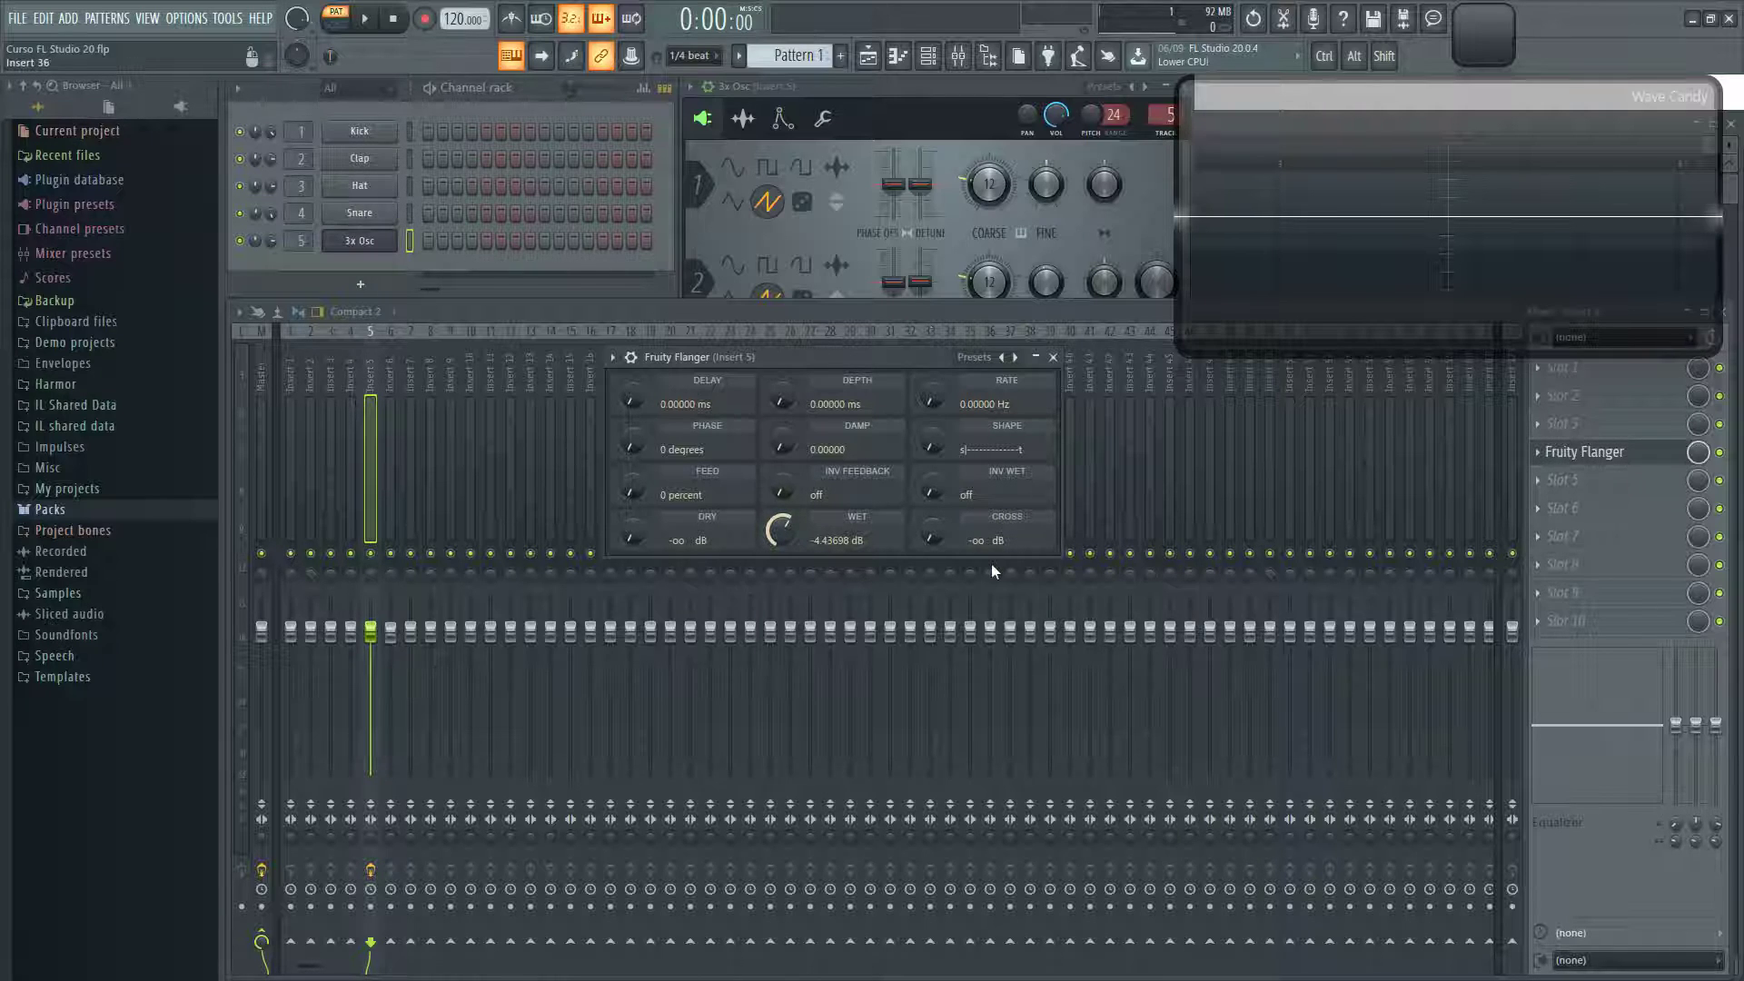
pyautogui.moveTo(797, 536); pyautogui.dragTo(797, 590)
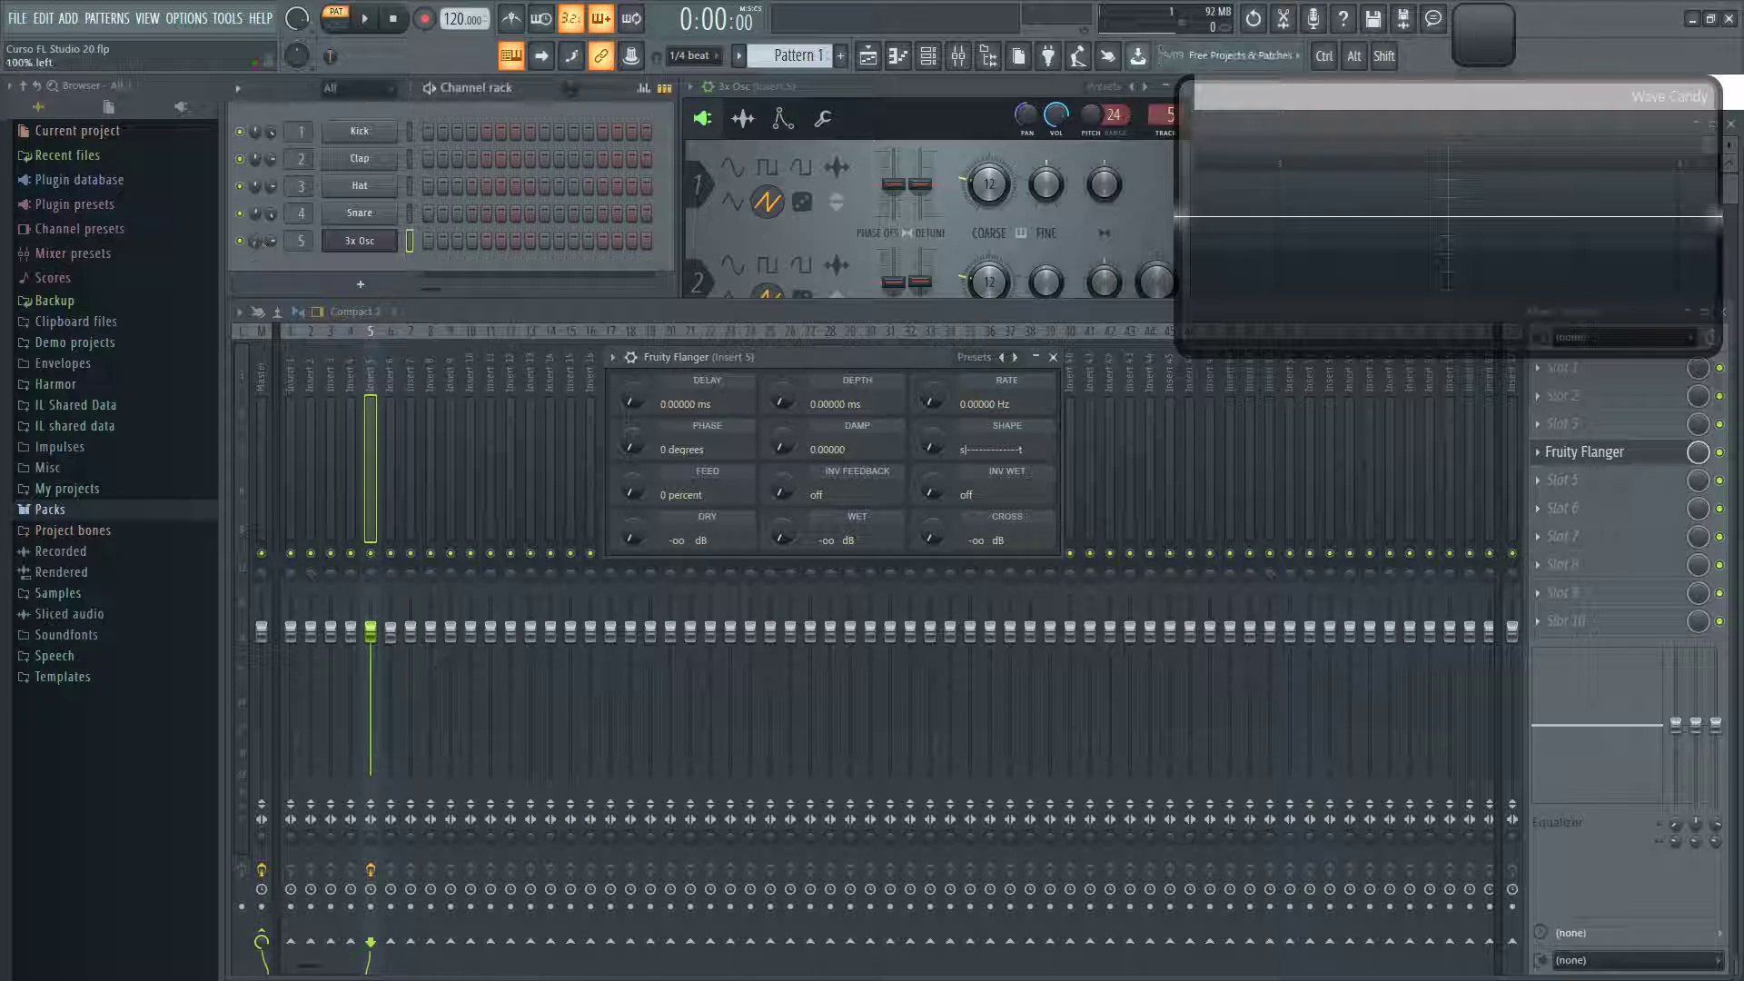
# - Audition Dry, Wet and Cross one at a time on the left-panned 3x Osc, with Dry at about -8.9 dB and Cross at about -5.26 dB
pyautogui.moveTo(636, 556); pyautogui.dragTo(639, 599)
pyautogui.press('q')
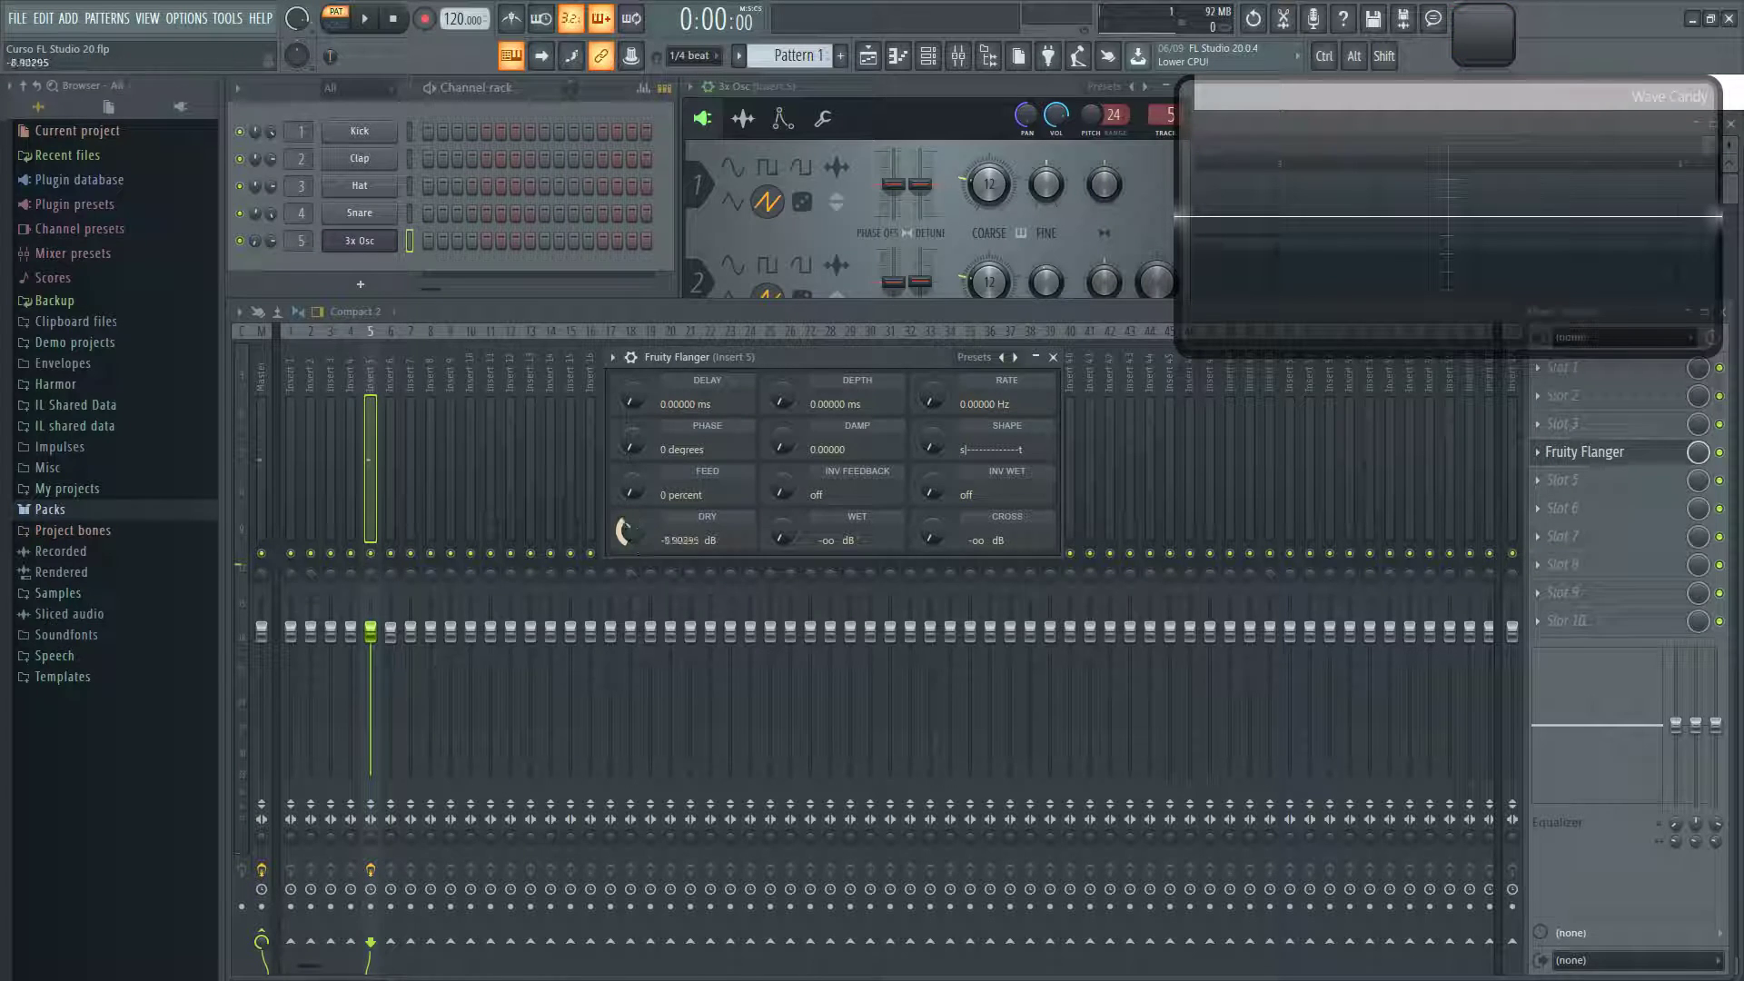
pyautogui.moveTo(795, 536); pyautogui.dragTo(778, 573)
pyautogui.press('q')
pyautogui.press('q')
pyautogui.moveTo(936, 543); pyautogui.dragTo(935, 523)
pyautogui.press('q')
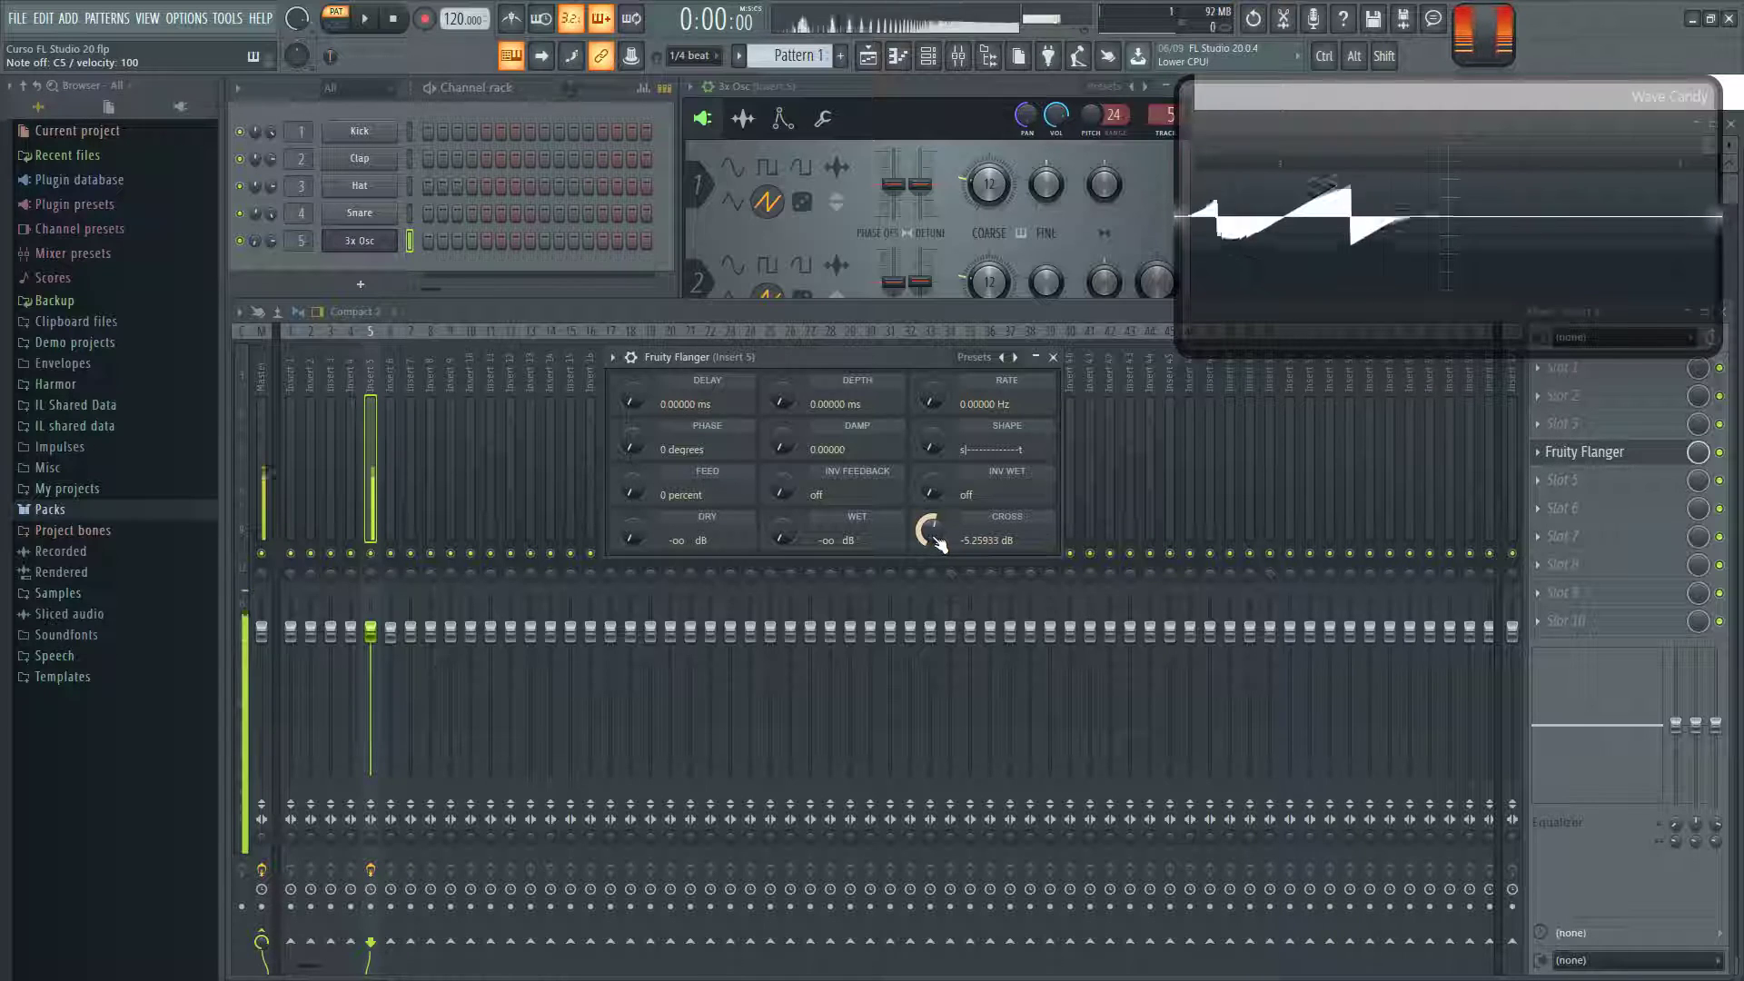
# - Reset the 3x Osc channel's panning to centre and set Dry to about -3.10 dB, Wet to about -4.44 dB and Cross to -∞ dB
pyautogui.keyDown('alt'); pyautogui.click(254, 242); pyautogui.keyUp('alt')
pyautogui.scroll(5, 701, 527)
pyautogui.scroll(5, 789, 546)
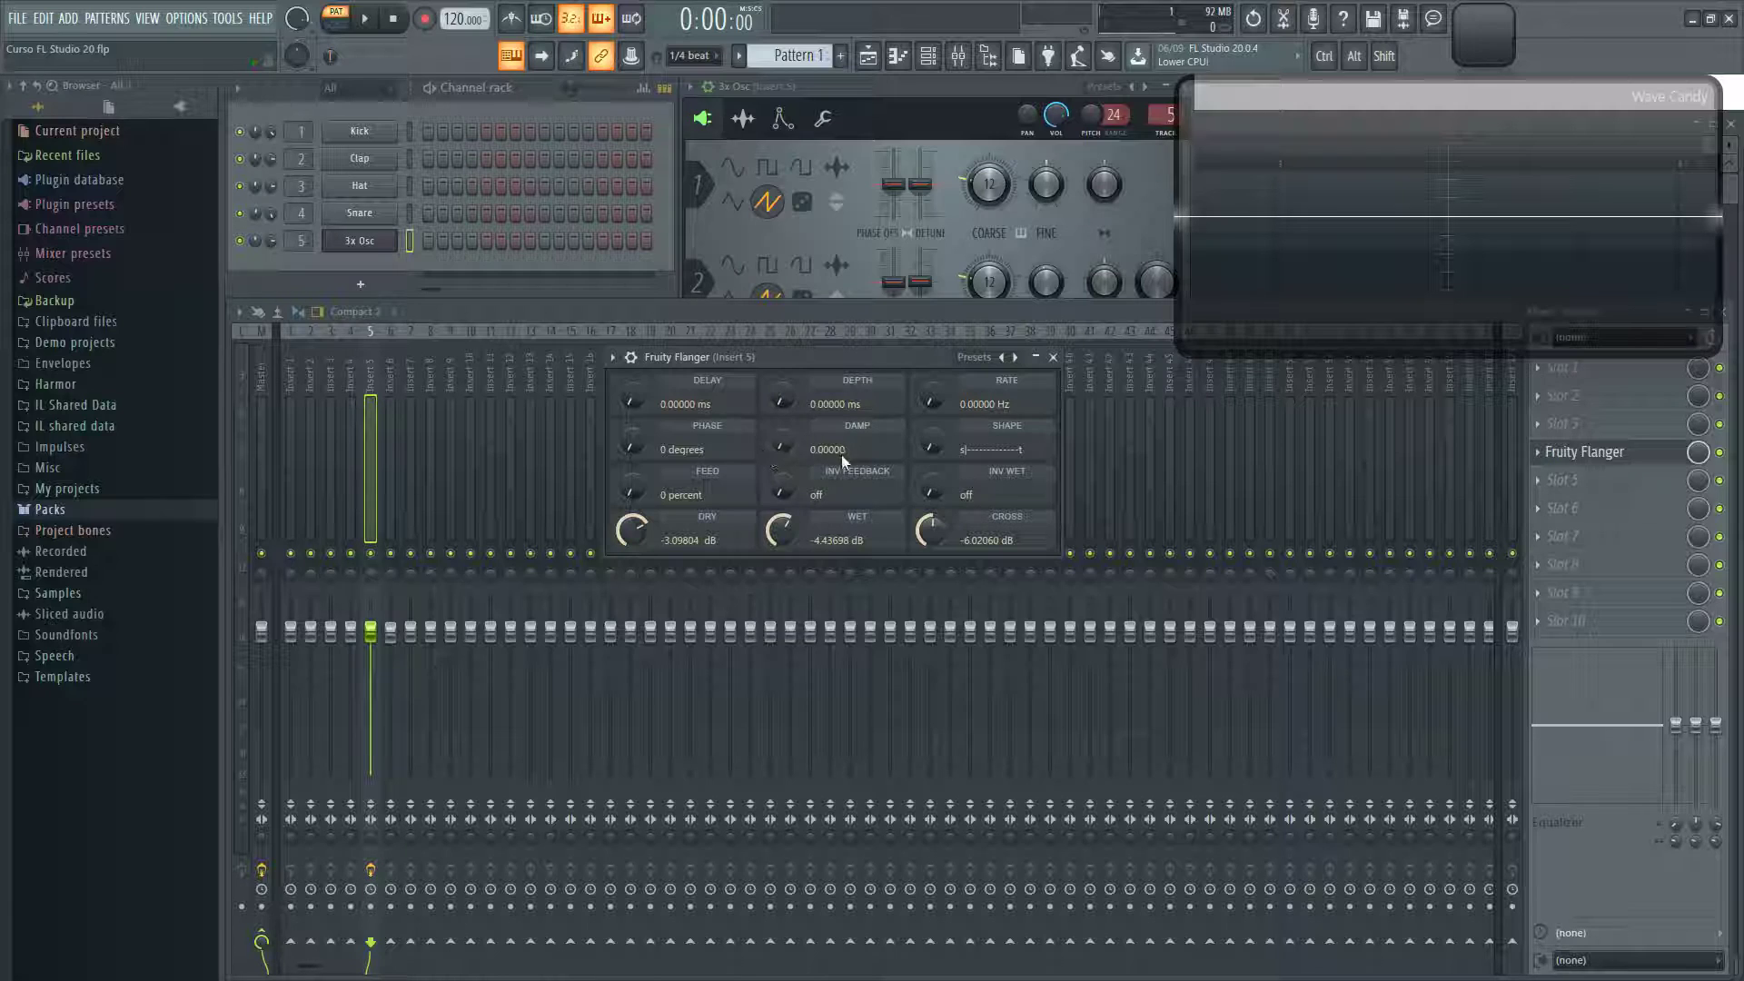
pyautogui.moveTo(907, 526); pyautogui.dragTo(906, 572)
pyautogui.moveTo(775, 525); pyautogui.dragTo(777, 529)
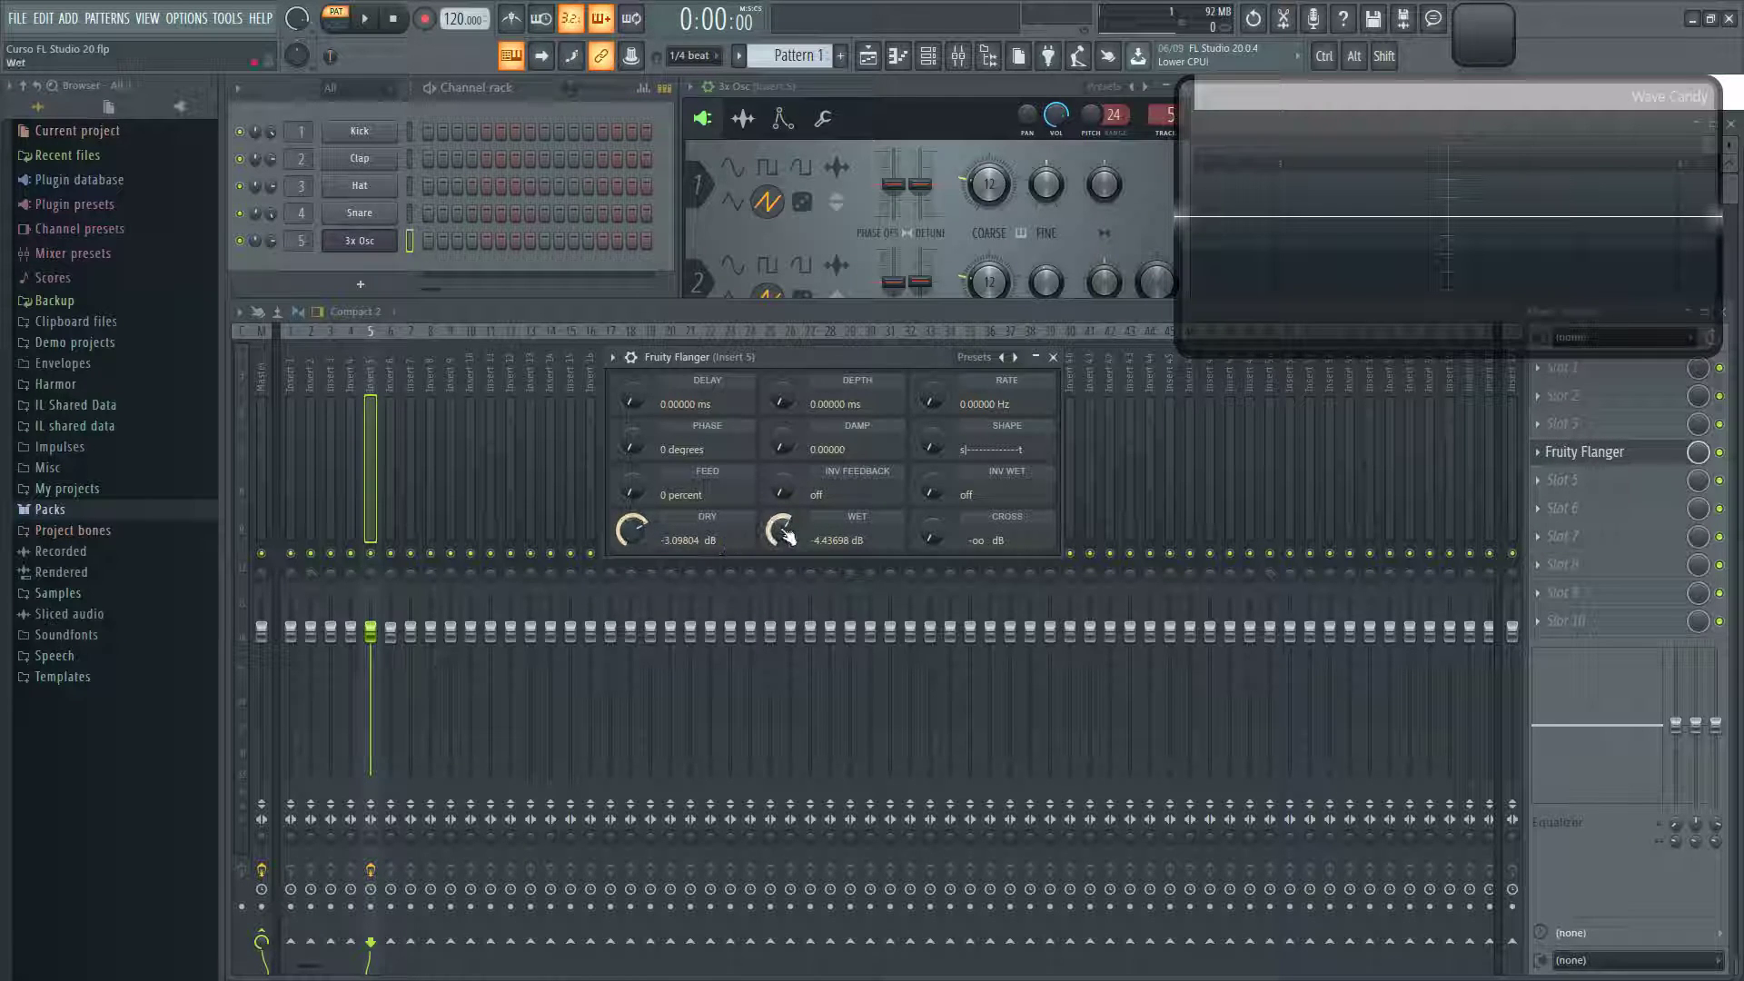
# - Play test notes through the dry and wet mix, set Delay to about 1.34 ms, and reposition the Fruity Flanger window
pyautogui.press('q')
pyautogui.press('z')
pyautogui.press('q')
pyautogui.moveTo(783, 361); pyautogui.dragTo(749, 374)
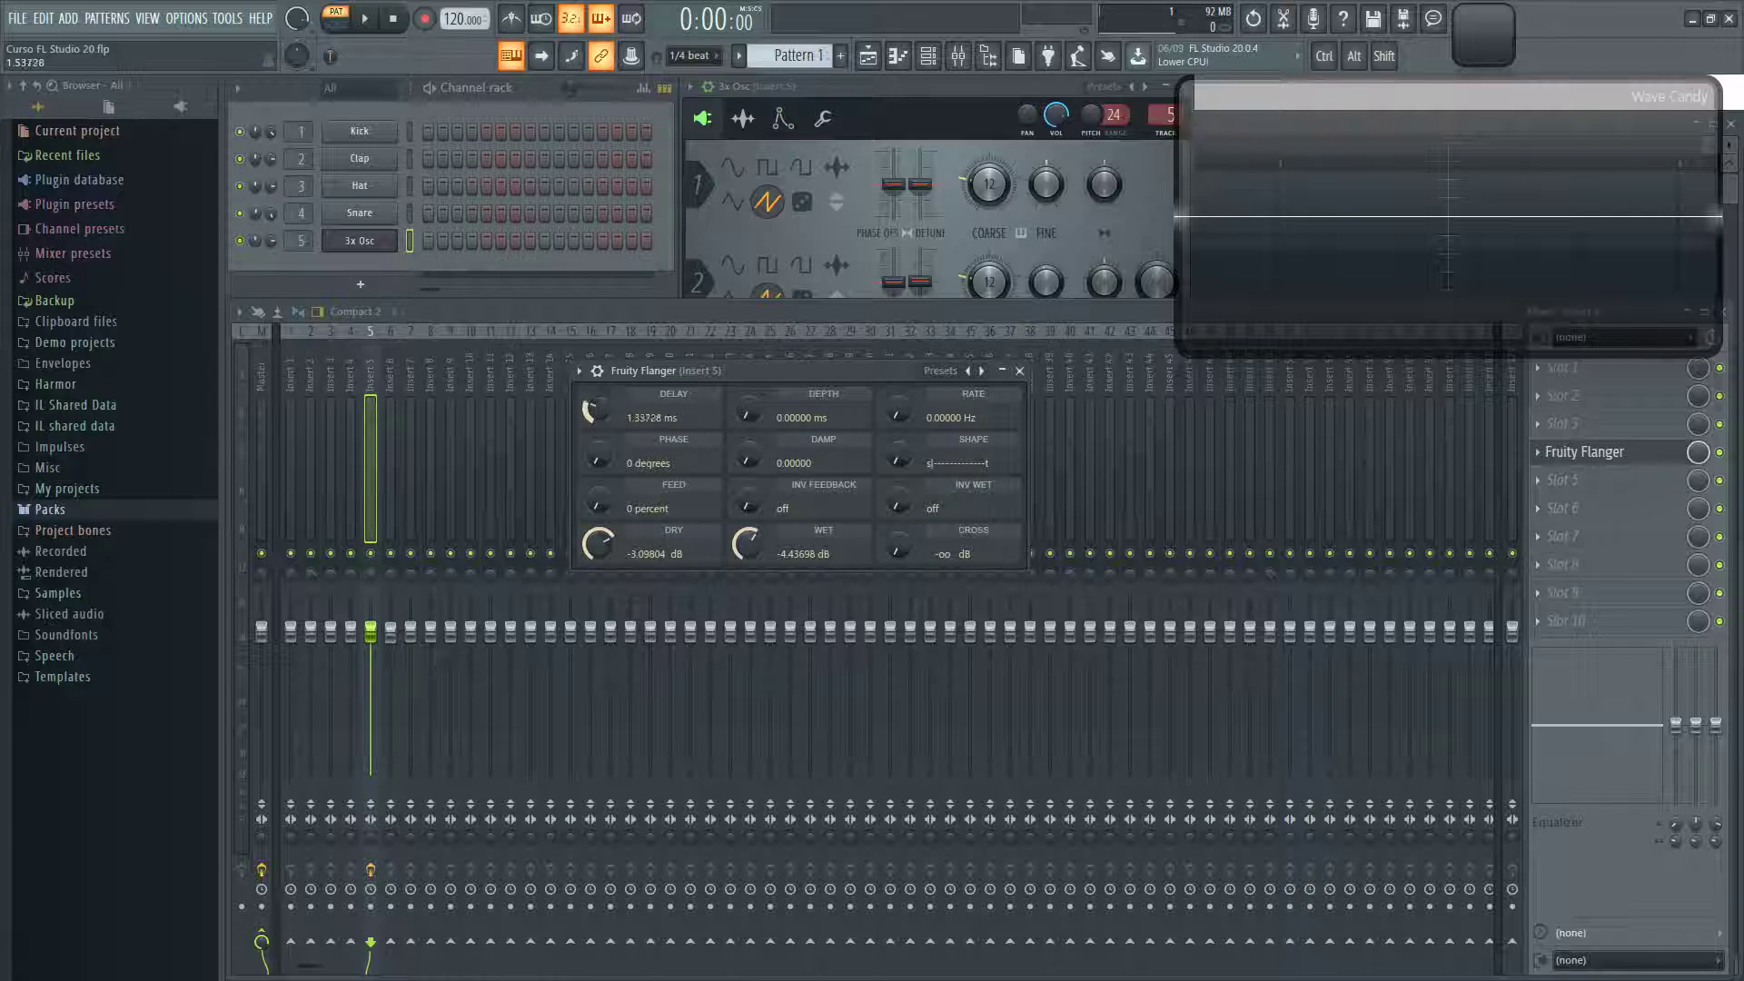
# - Raise Delay to 20 ms and play test notes to hear the longest delay
pyautogui.moveTo(605, 416); pyautogui.dragTo(609, 363)
pyautogui.press('z')
pyautogui.press('z')
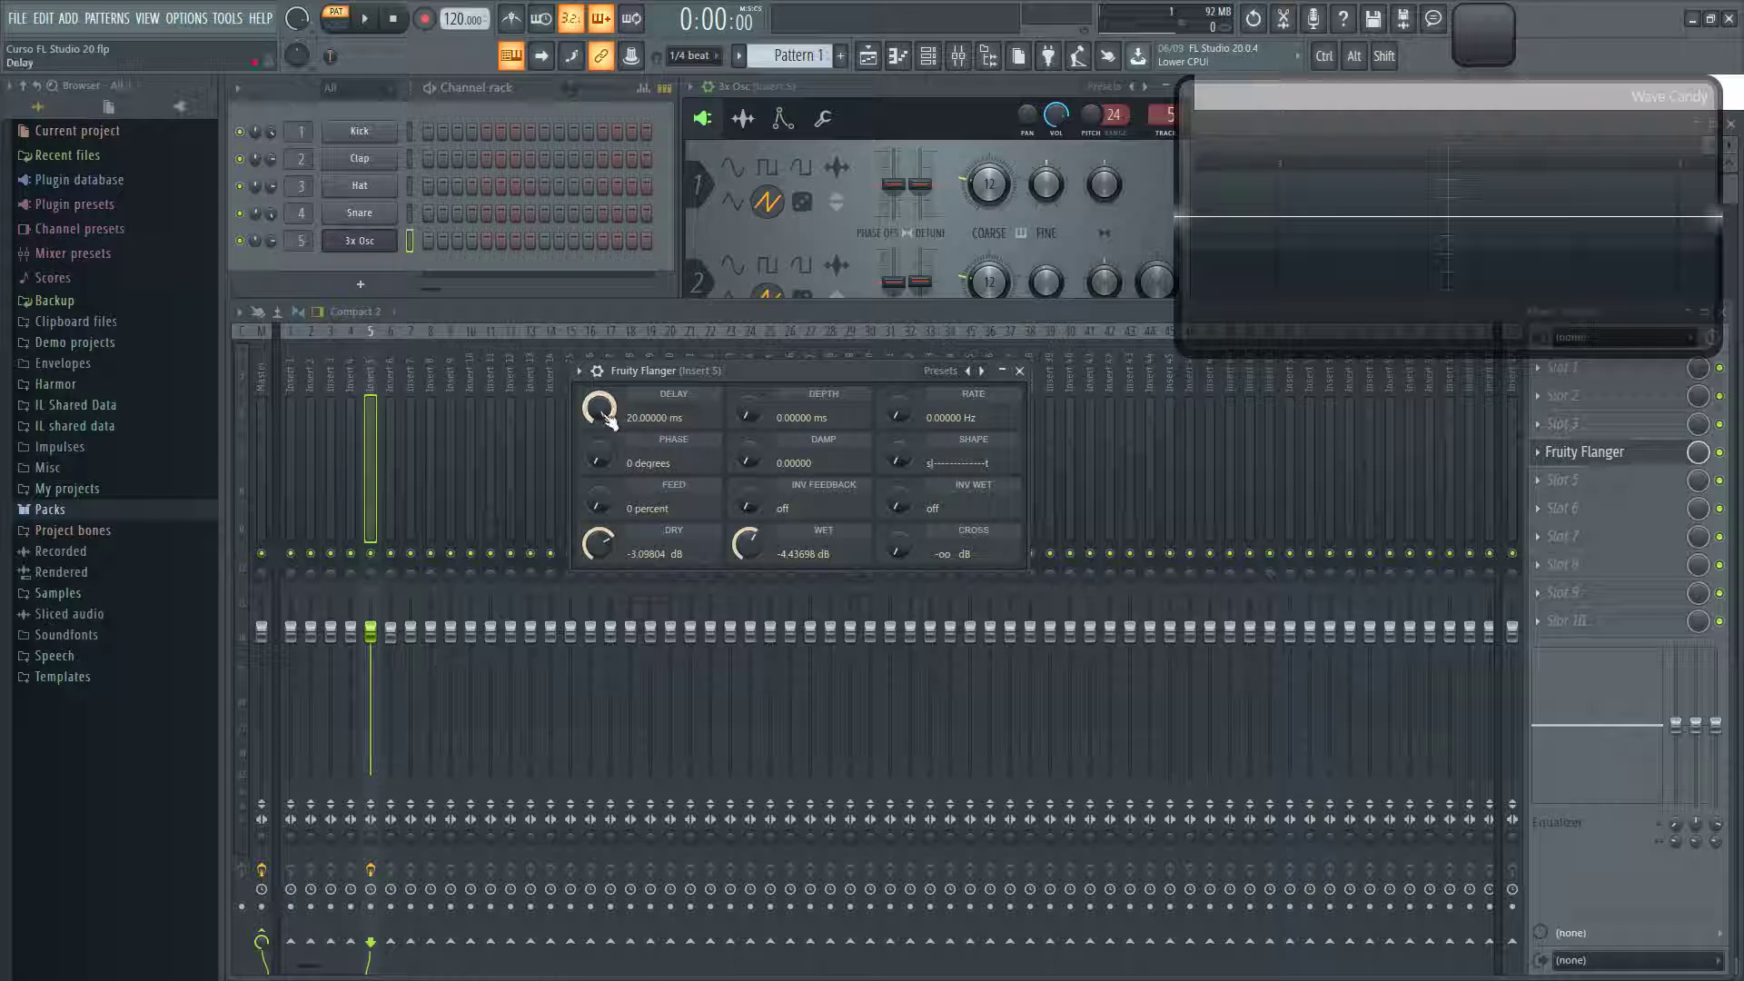
pyautogui.press('q')
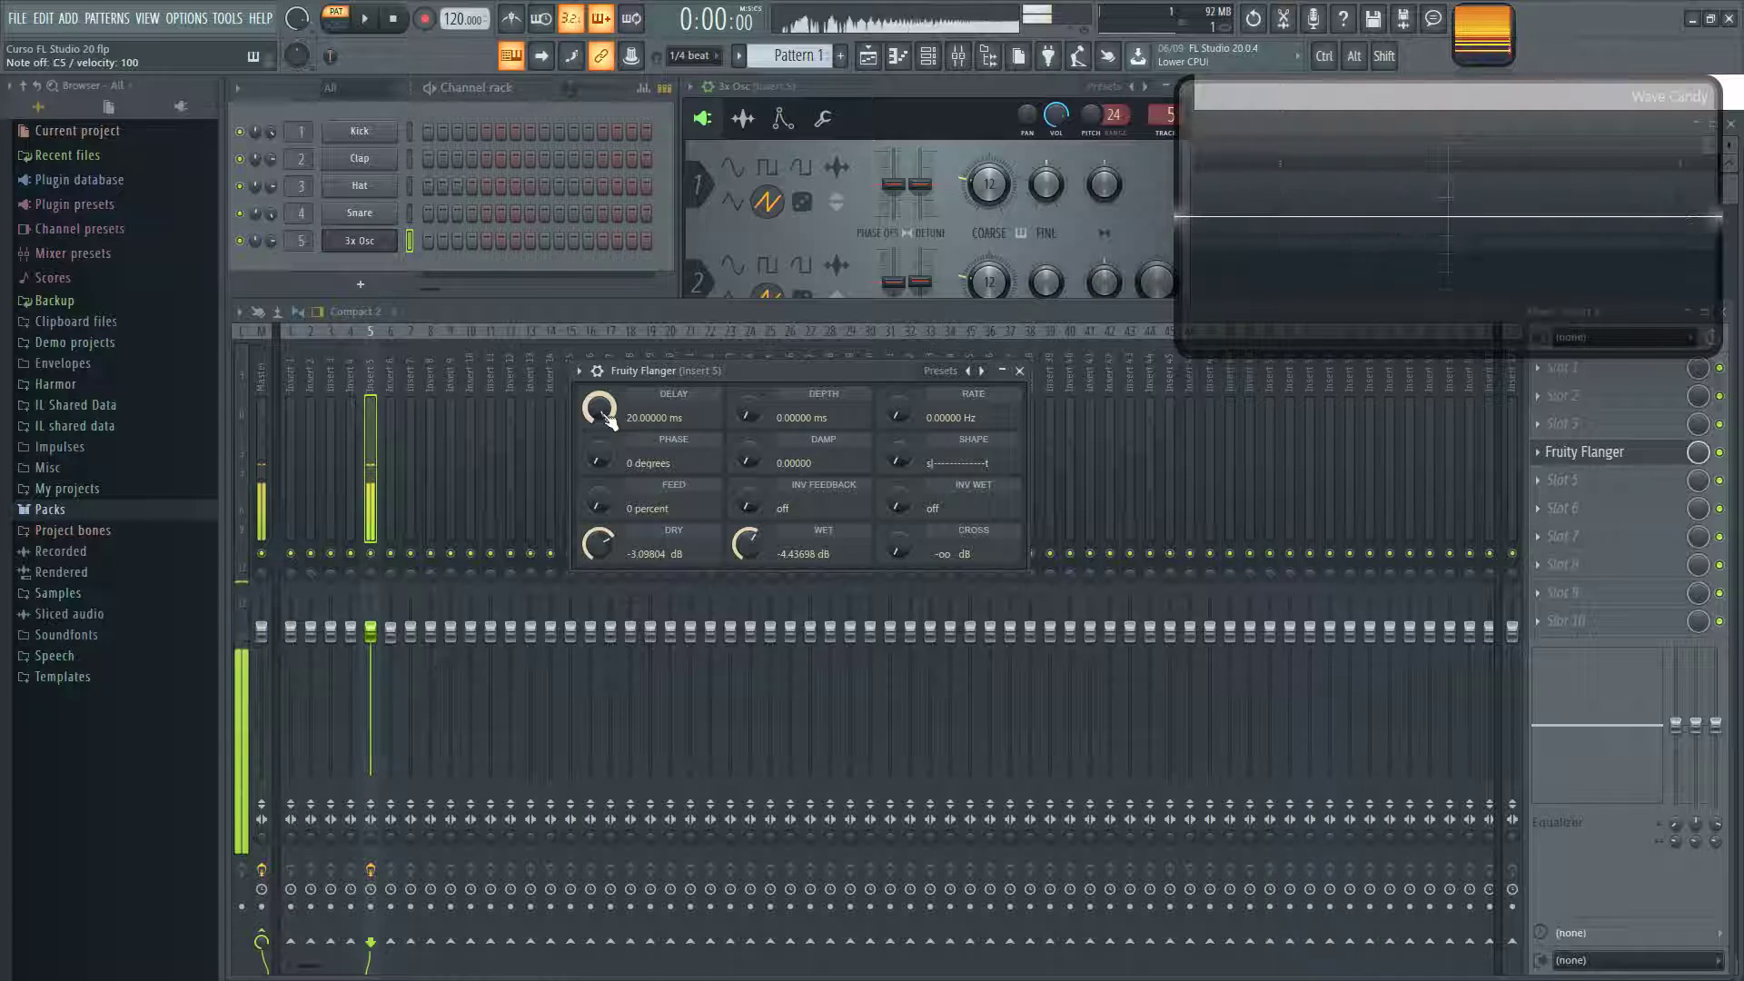
# - Lower Delay to about 6.25 ms, play a test note, and raise Depth to about 3.80 ms
pyautogui.moveTo(608, 419); pyautogui.dragTo(608, 463)
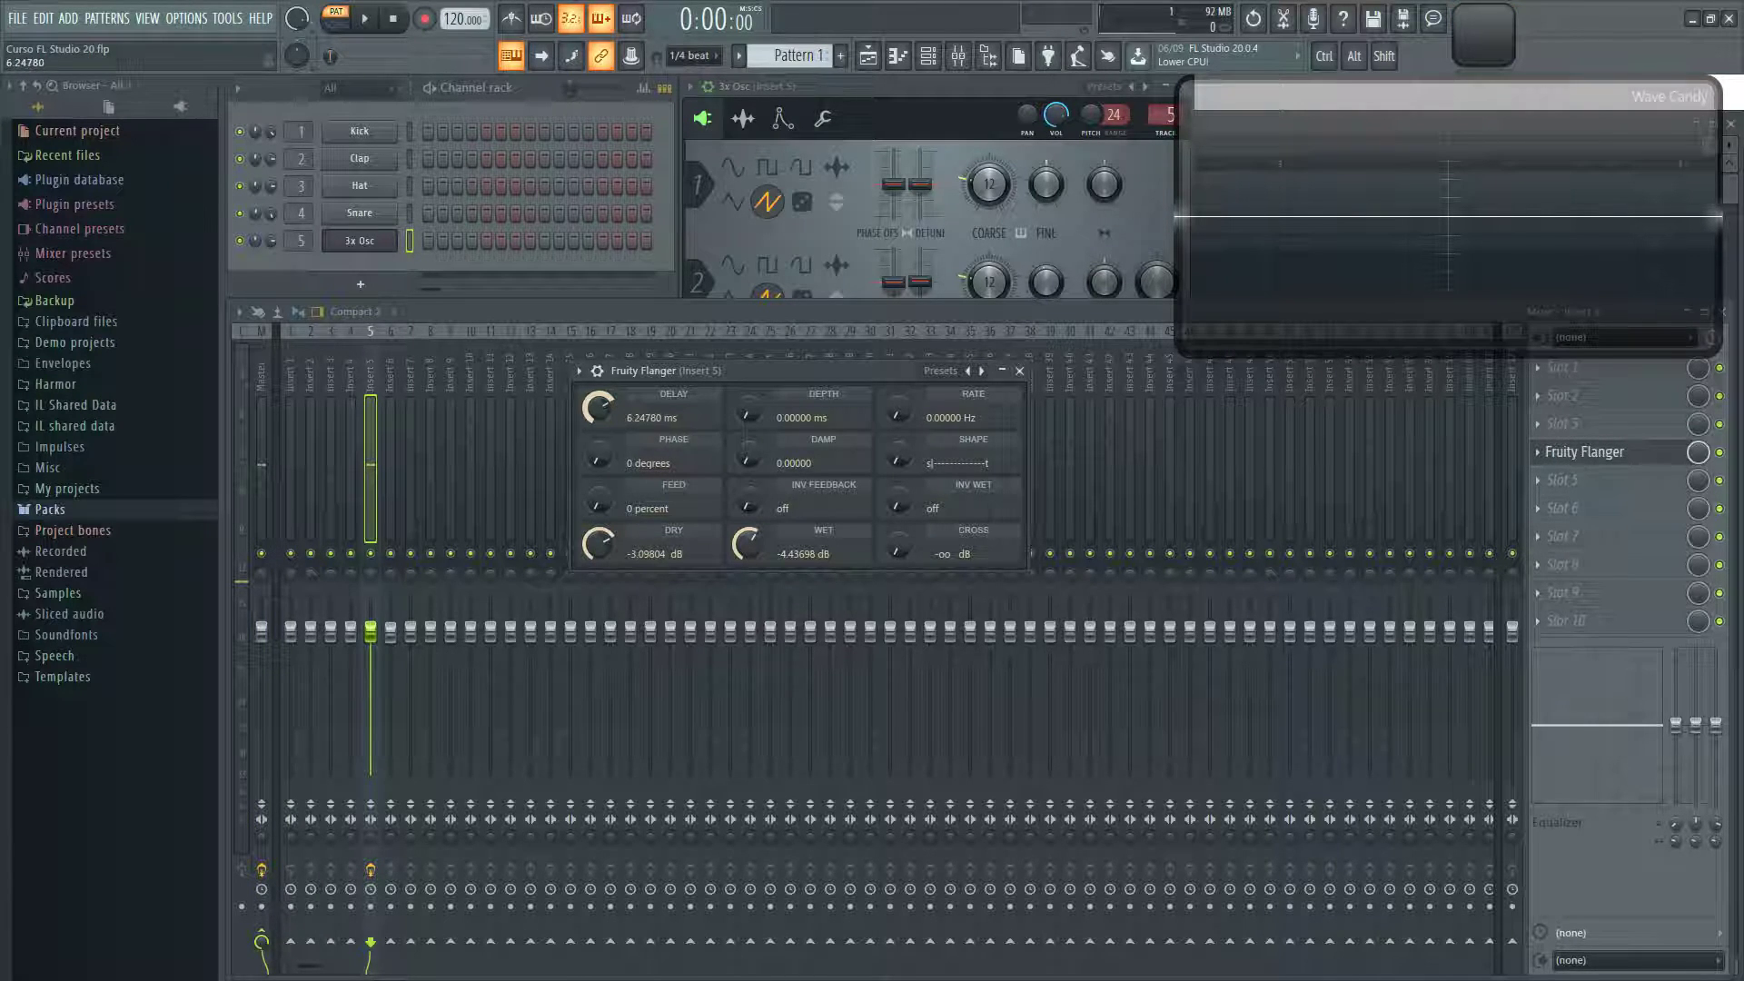
pyautogui.press('q')
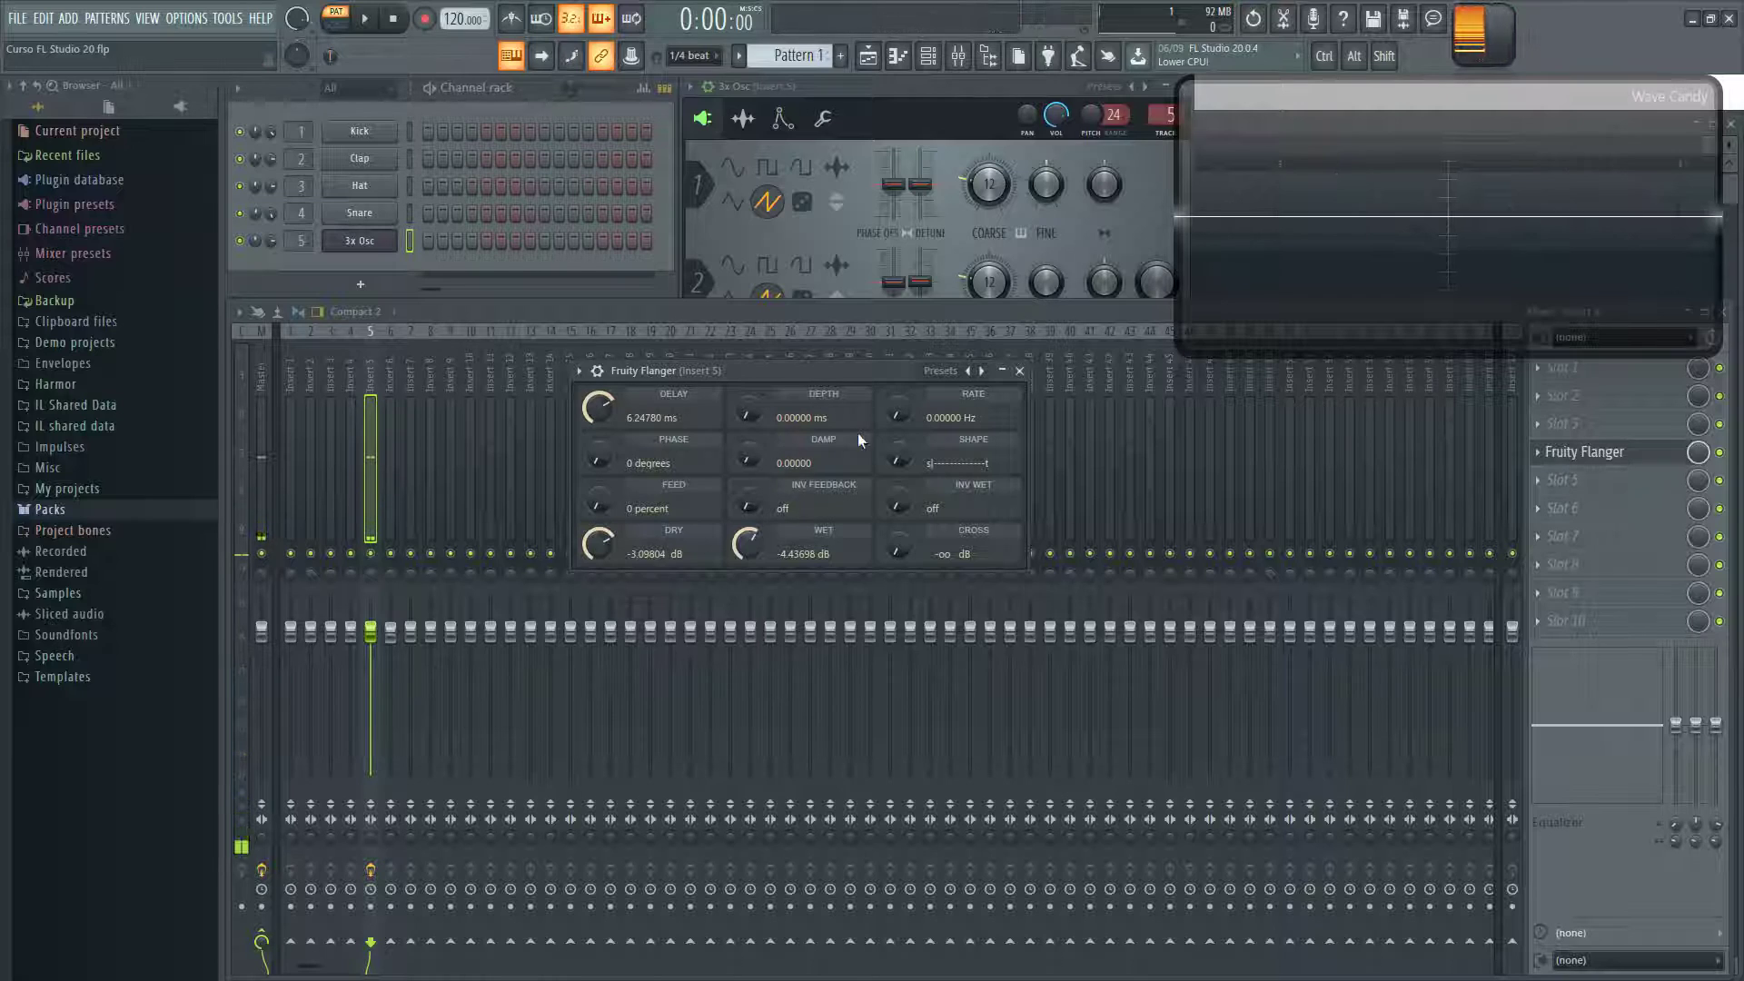
pyautogui.moveTo(761, 419); pyautogui.dragTo(740, 412)
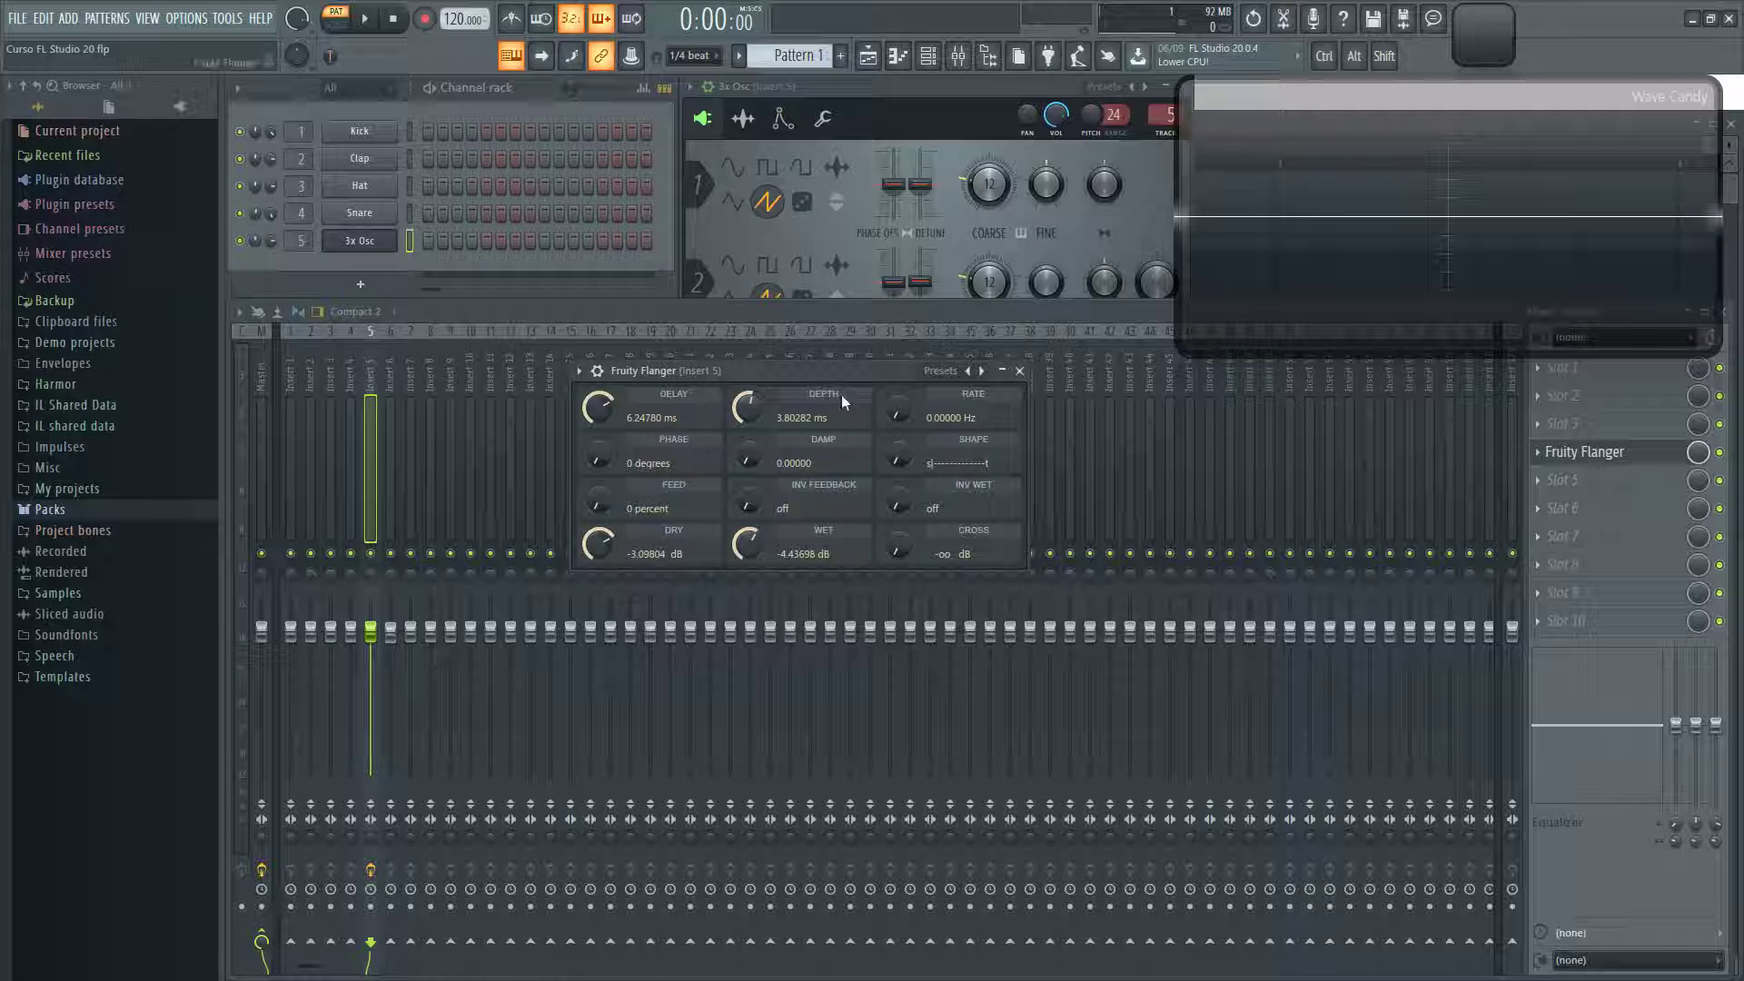
# - Set Delay to 20 ms and Depth to 5 ms, and play test notes
pyautogui.moveTo(599, 416); pyautogui.dragTo(596, 413)
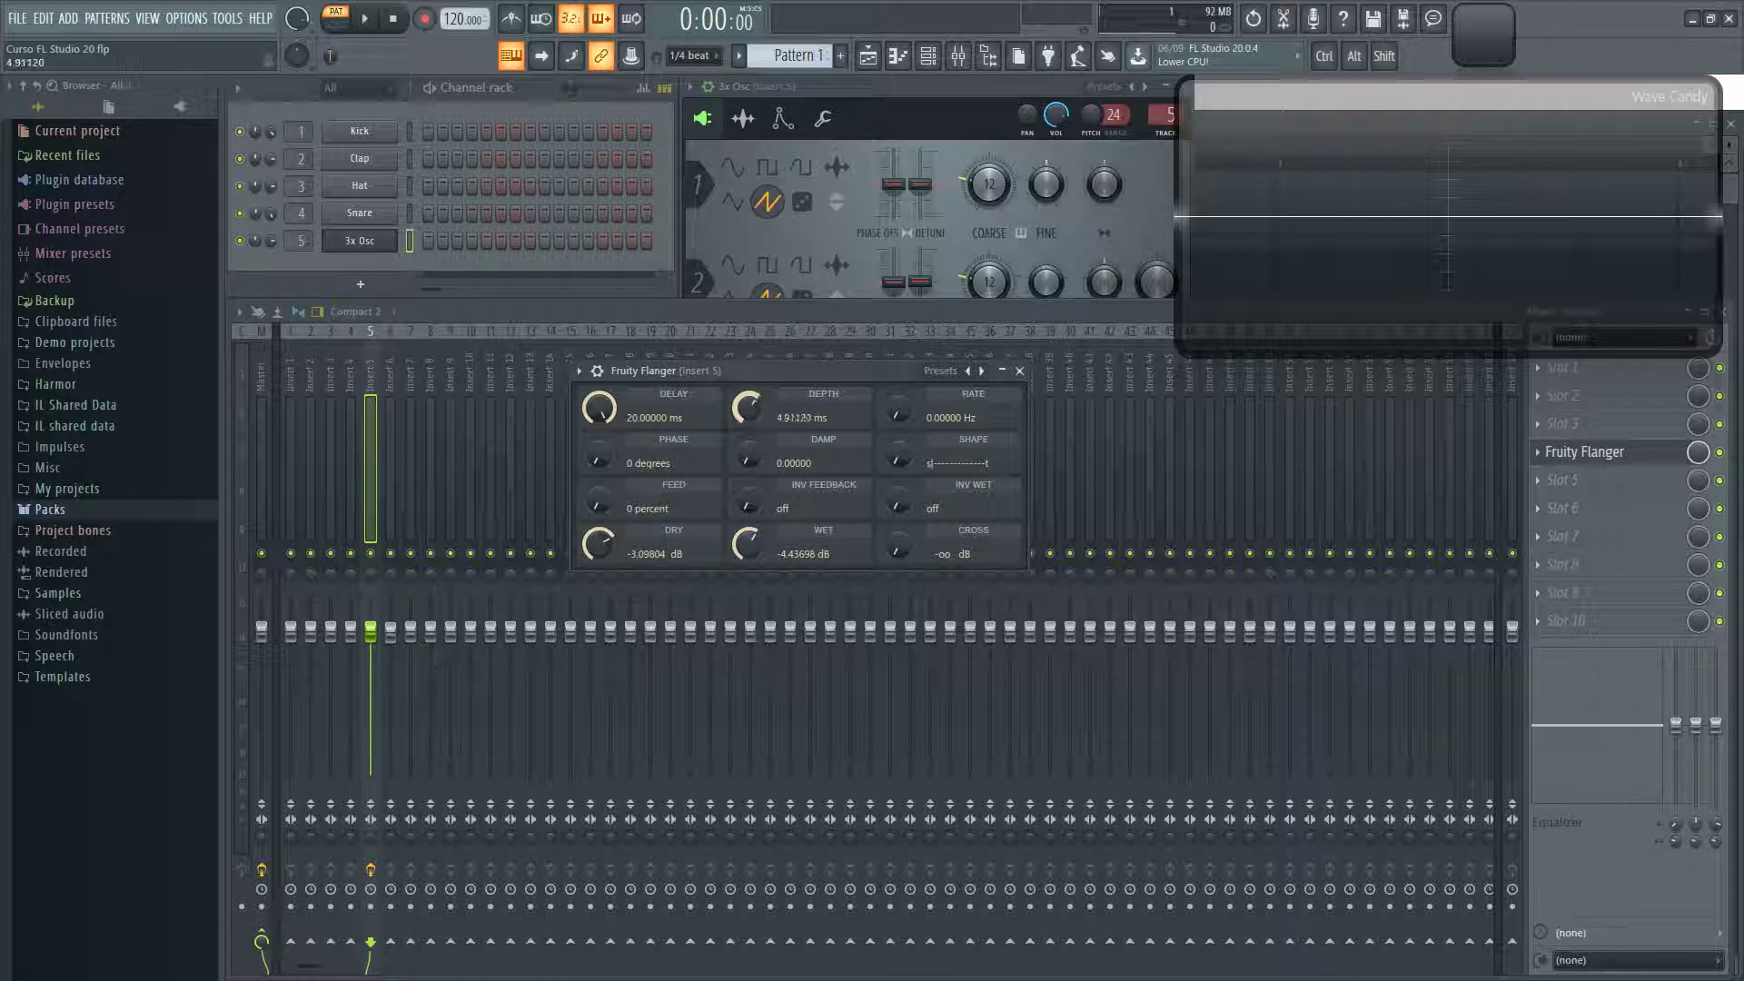
pyautogui.moveTo(748, 409); pyautogui.dragTo(748, 406)
pyautogui.press('z')
pyautogui.press('z')
pyautogui.press('z')
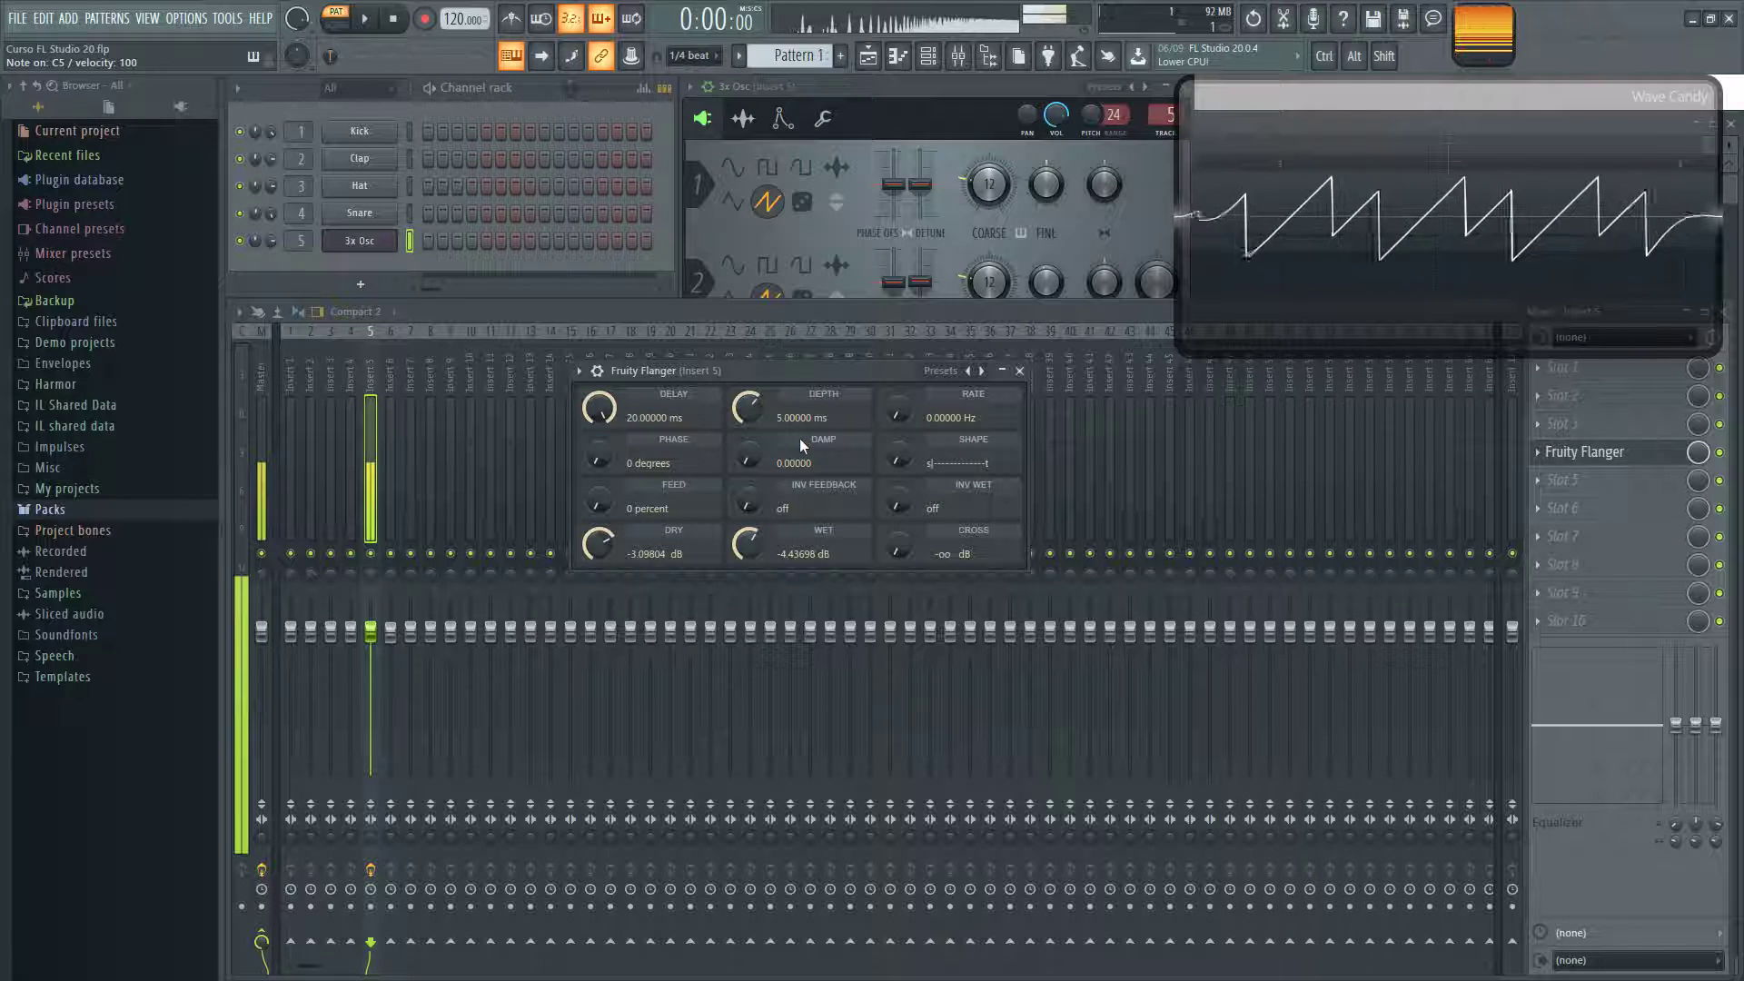
# - Set Depth to about 19.94 ms, Delay to 20 ms and Rate to about 0.189 Hz, and play a test note
pyautogui.moveTo(750, 410); pyautogui.dragTo(750, 362)
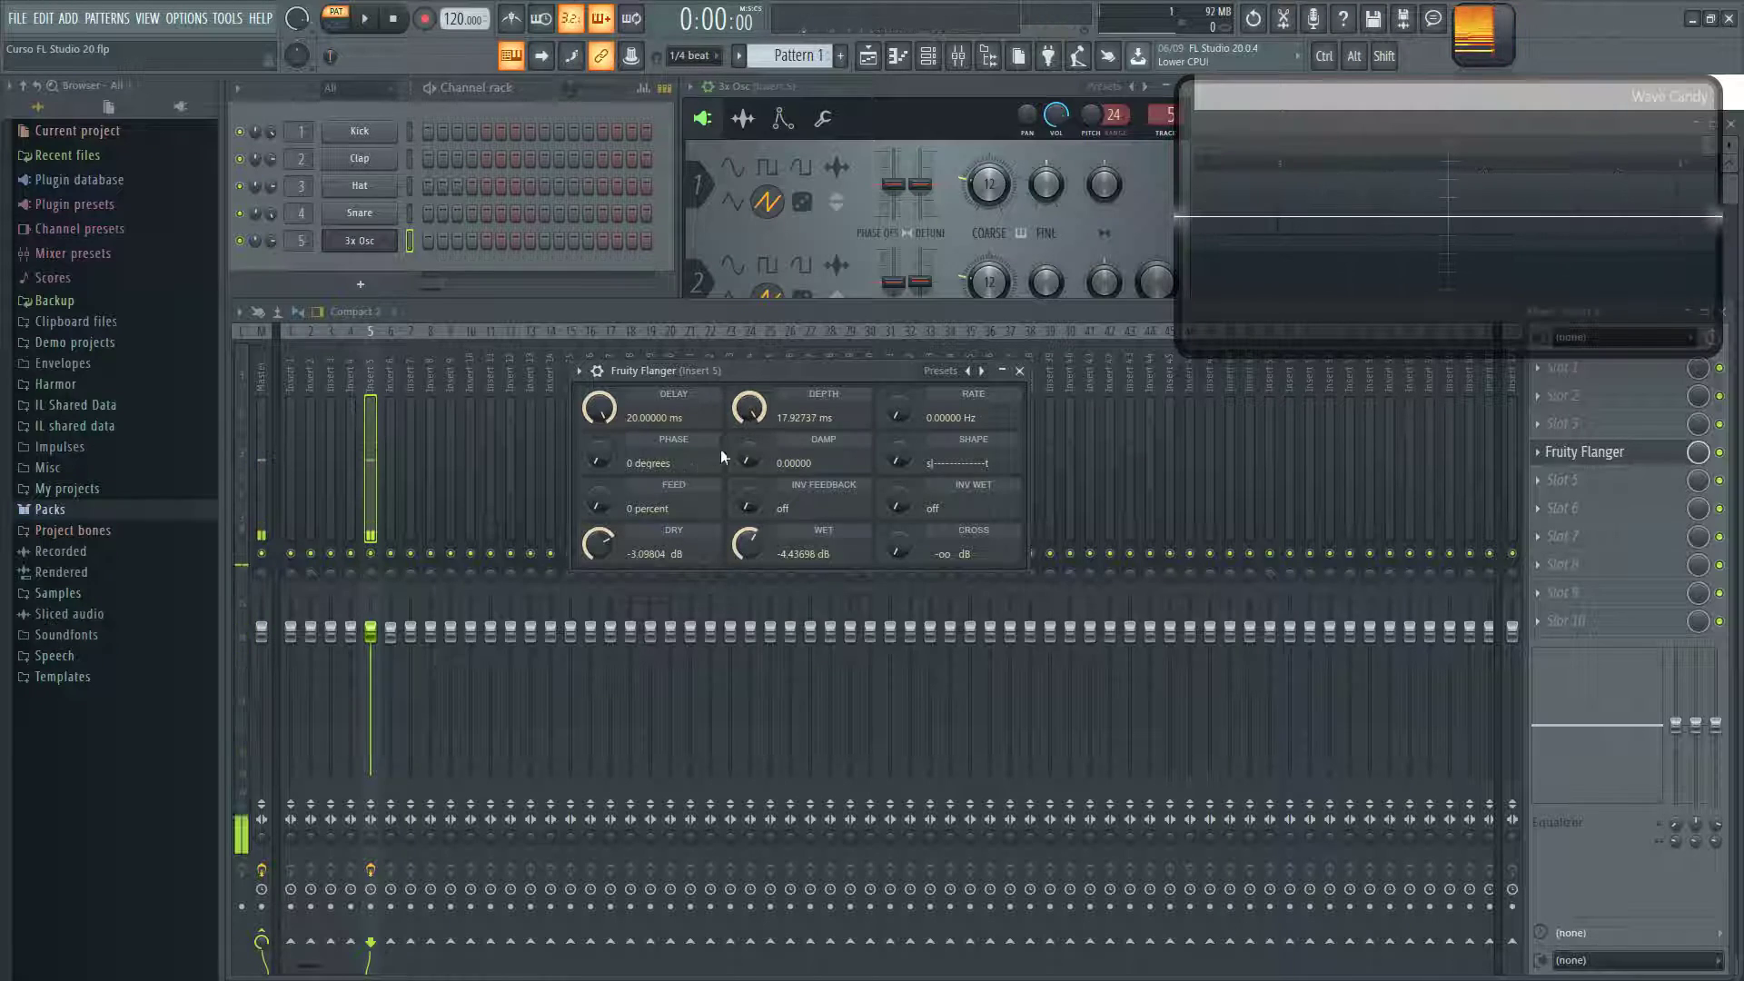
pyautogui.moveTo(607, 419); pyautogui.dragTo(657, 436)
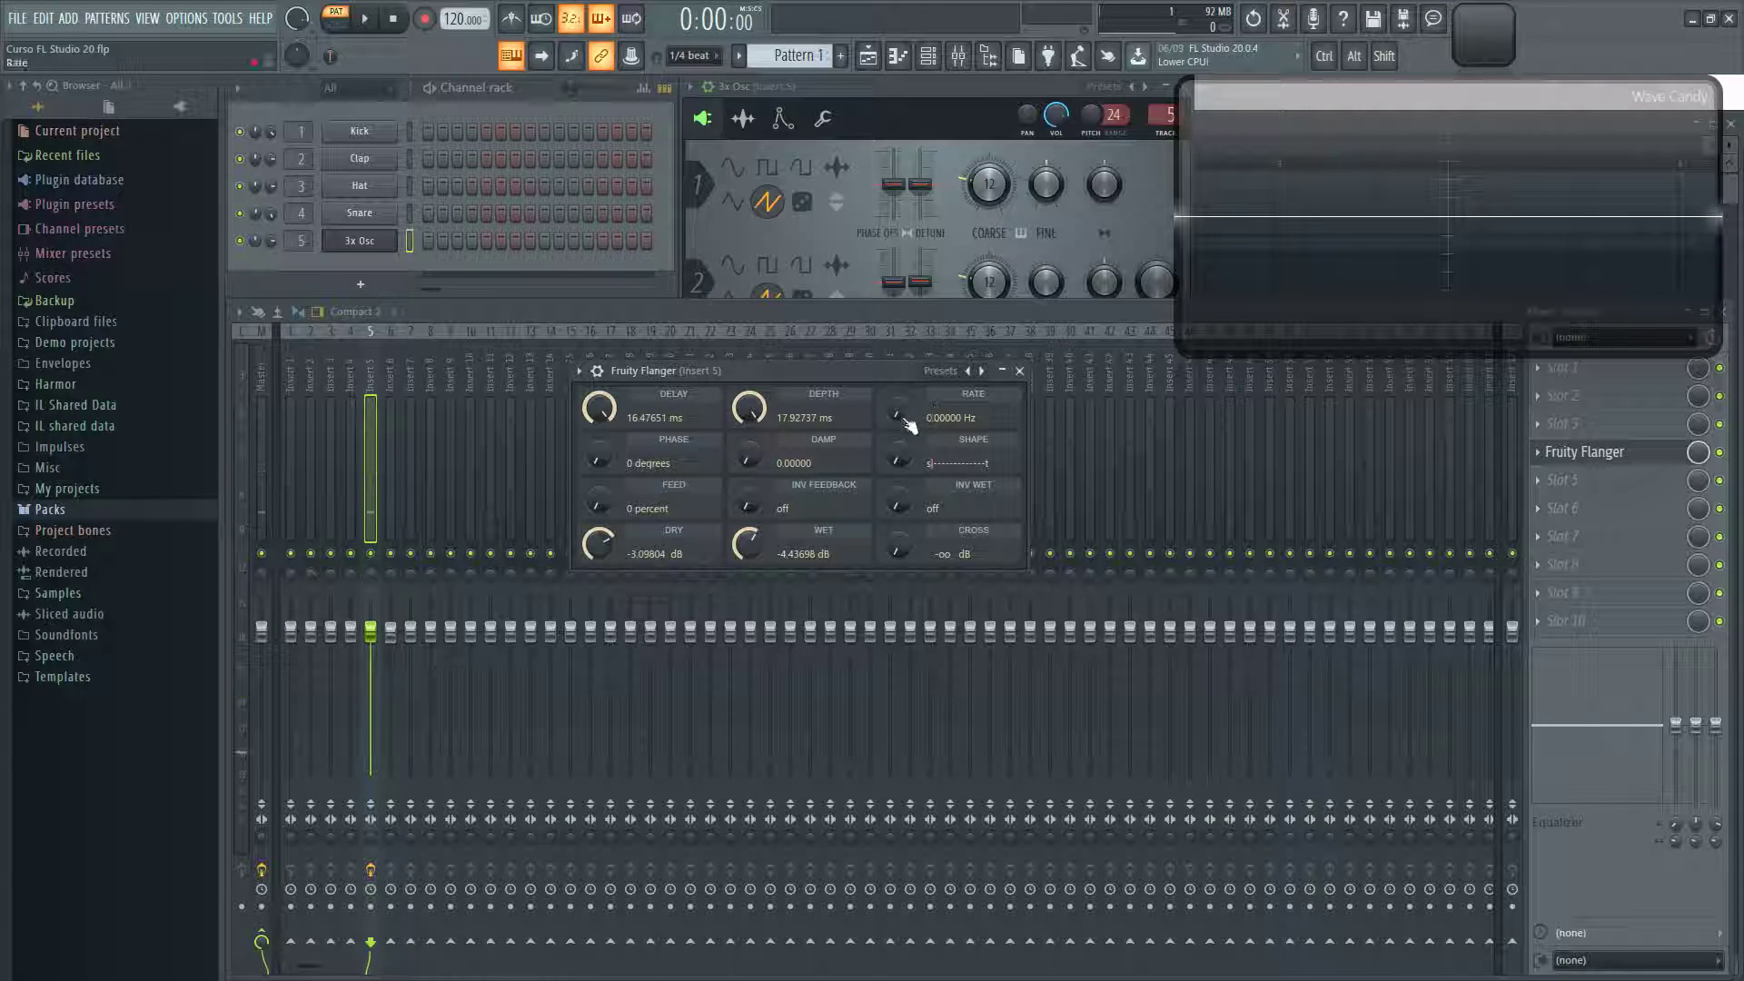
pyautogui.moveTo(902, 418); pyautogui.dragTo(899, 403)
pyautogui.moveTo(654, 420); pyautogui.dragTo(655, 390)
pyautogui.moveTo(749, 411); pyautogui.dragTo(749, 396)
pyautogui.press('z')
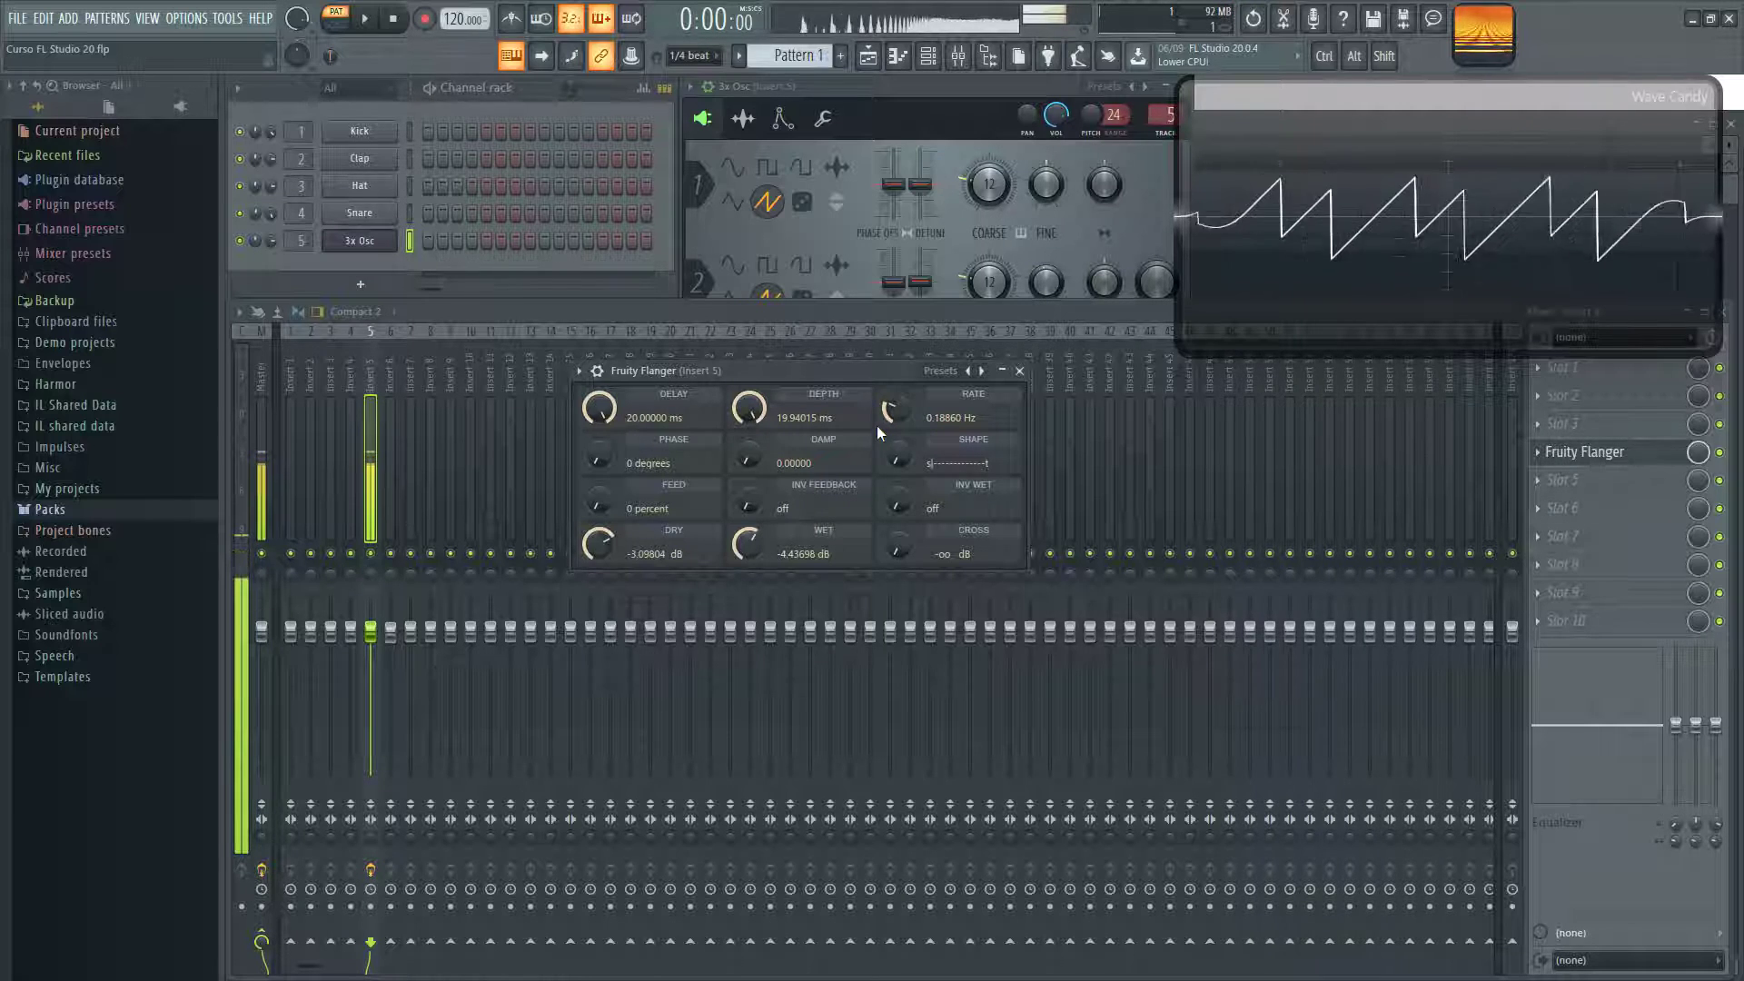
# - Audition Rate at 5 Hz, reduce it to about 0.534 Hz, and play another test note
pyautogui.moveTo(908, 420)
pyautogui.mouseDown()
pyautogui.moveTo(893, 427)
pyautogui.moveTo(904, 390)
pyautogui.moveTo(941, 418)
pyautogui.mouseUp()
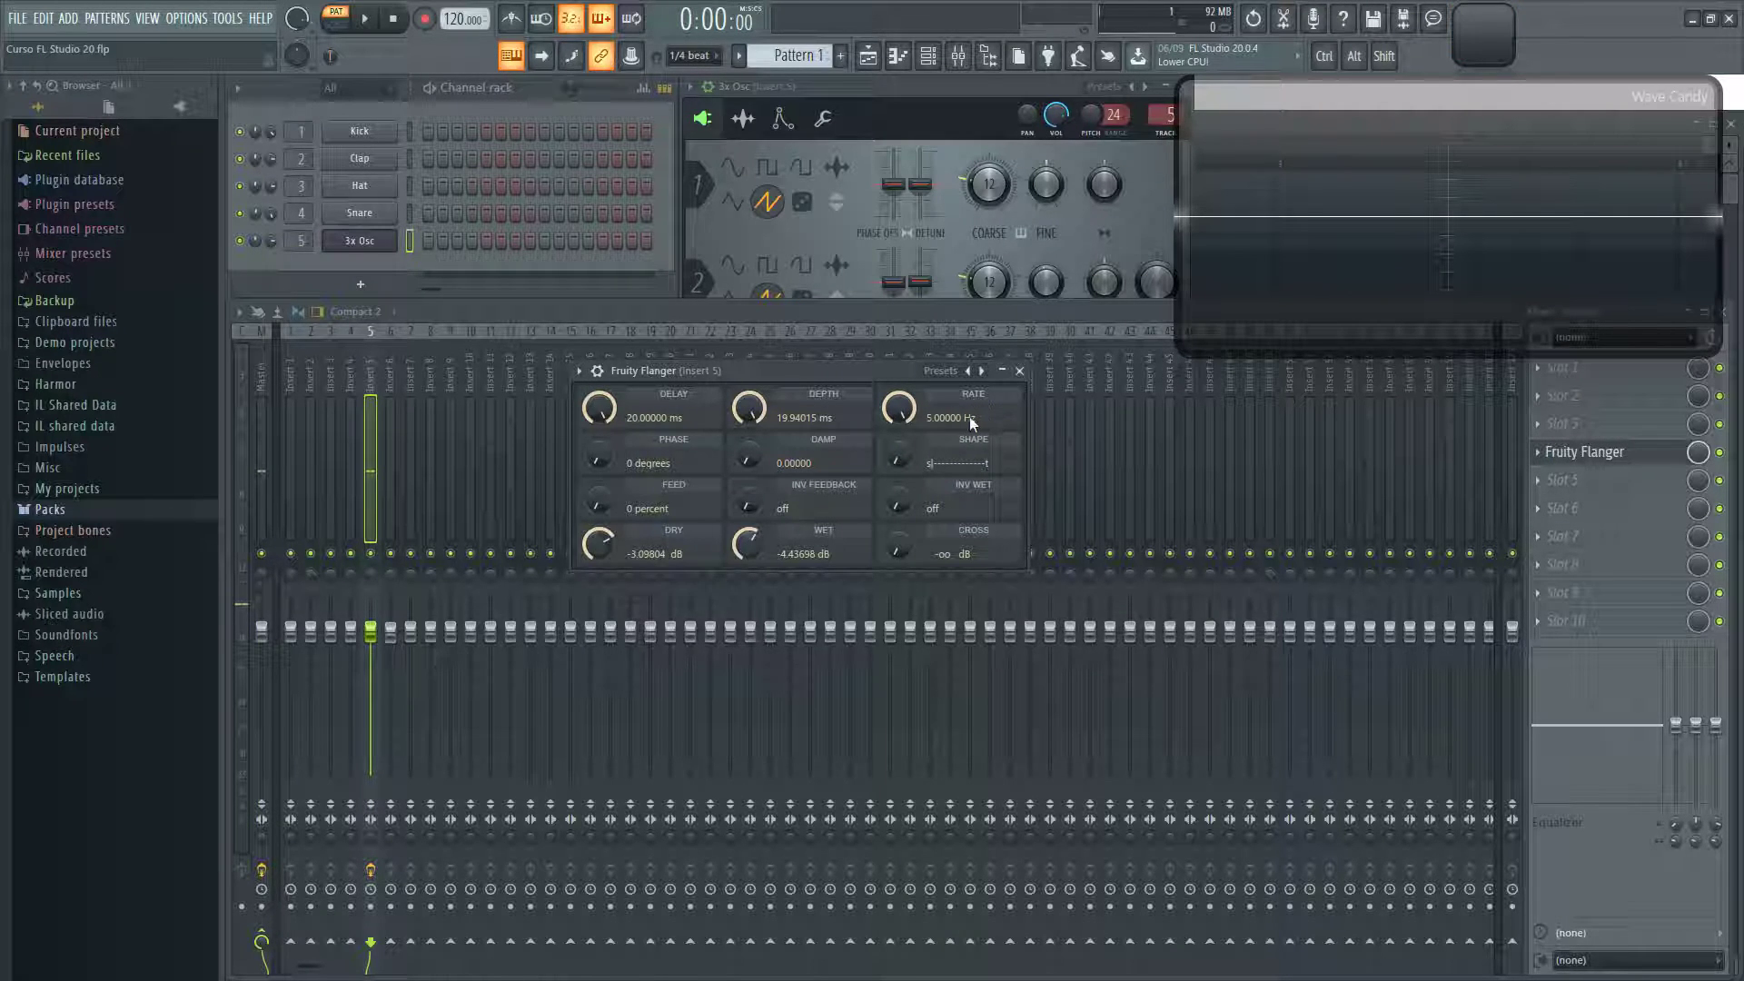
pyautogui.press('z')
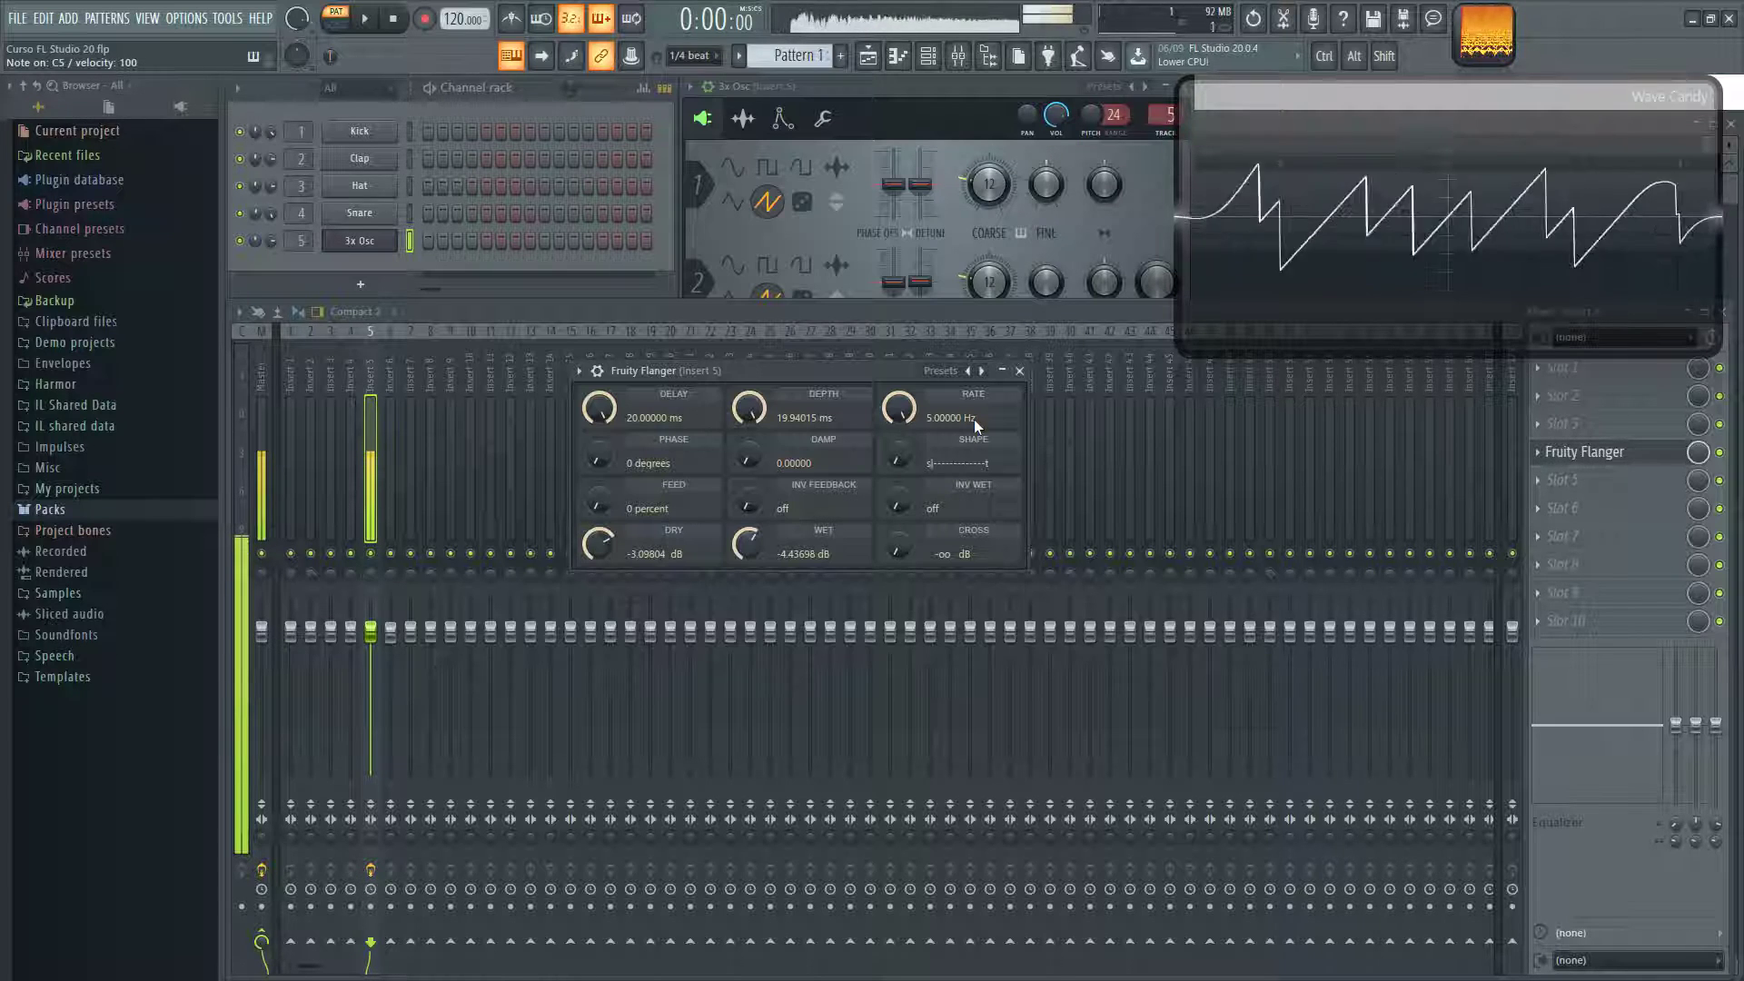
pyautogui.moveTo(974, 420); pyautogui.dragTo(973, 435)
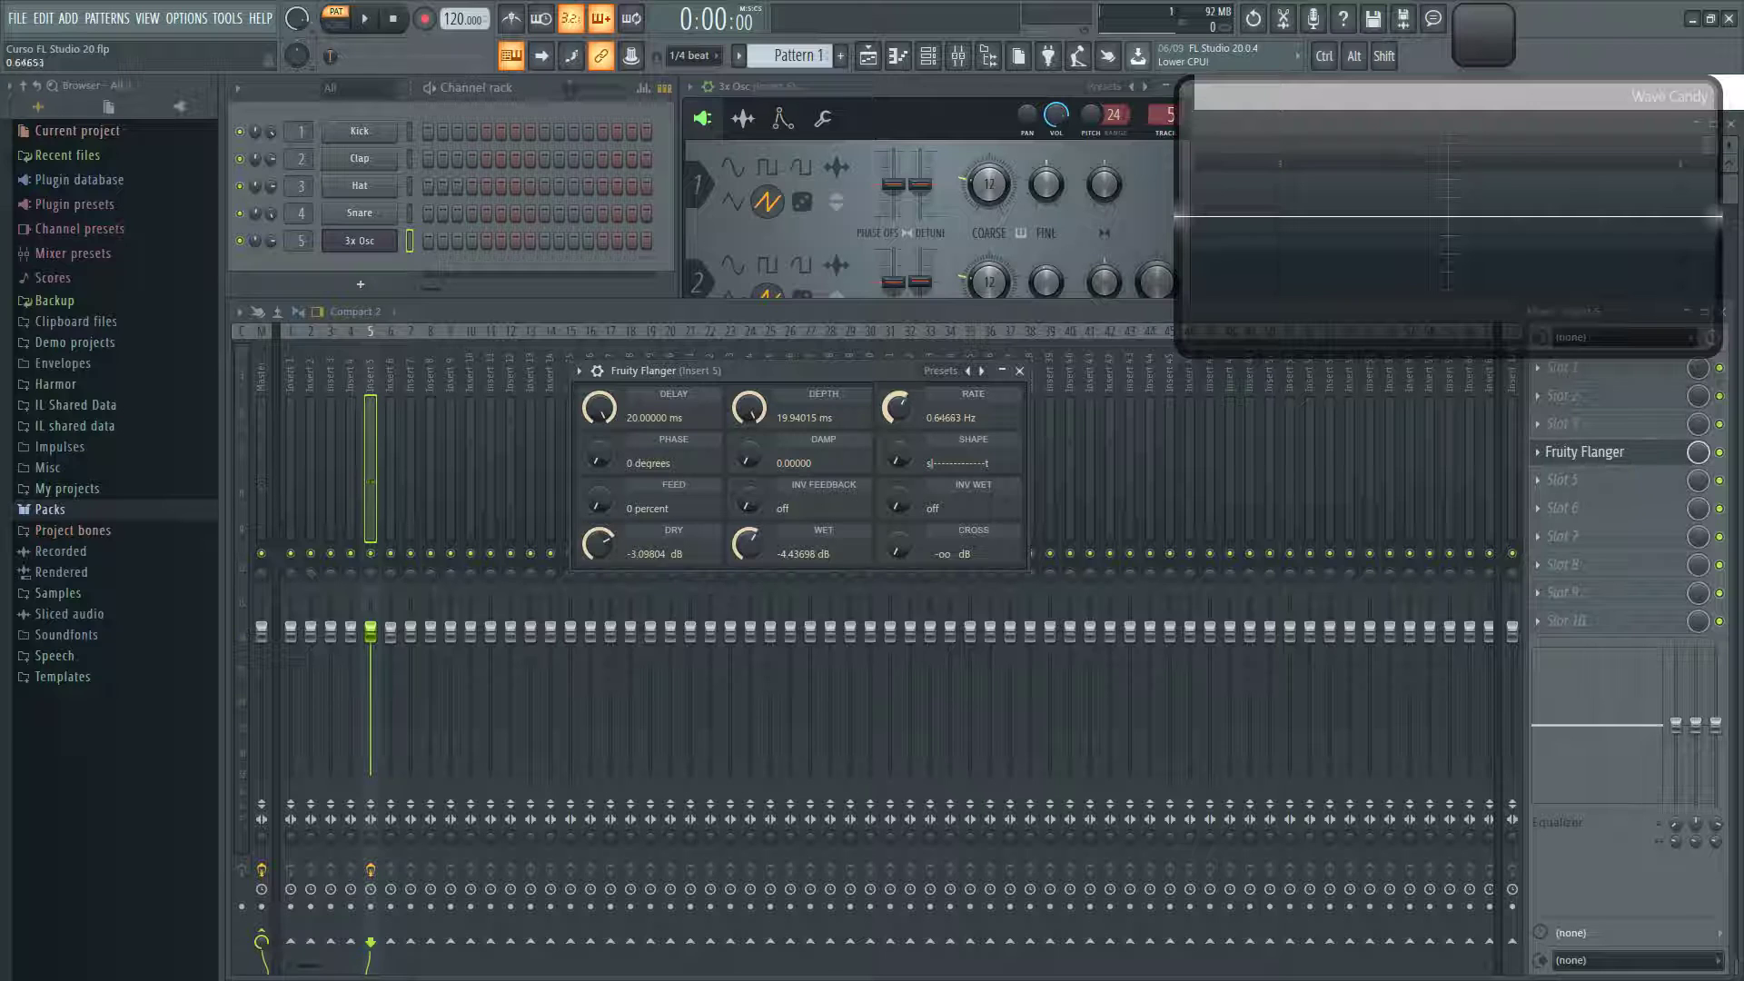
pyautogui.moveTo(897, 408); pyautogui.dragTo(897, 410)
pyautogui.press('z')
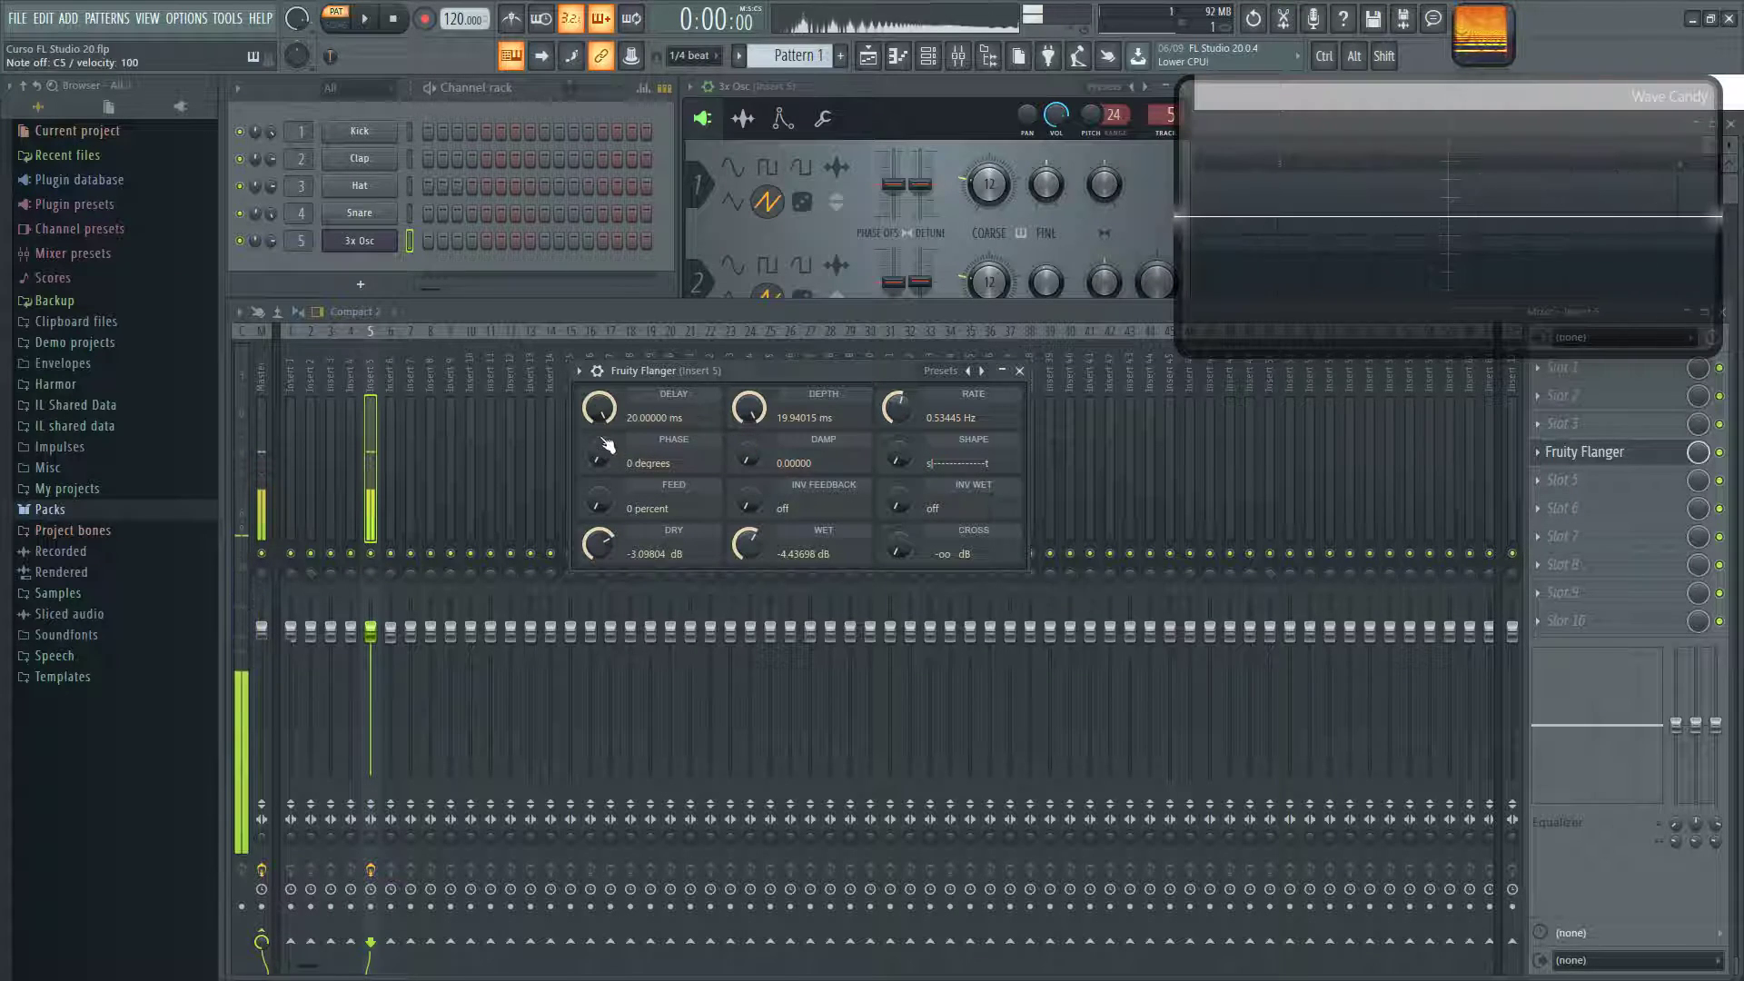
# - Lower Delay to about 4.91 ms and Depth to about 1.41 ms, and play a test note
pyautogui.moveTo(599, 408); pyautogui.dragTo(599, 427)
pyautogui.moveTo(750, 408)
pyautogui.mouseDown()
pyautogui.moveTo(749, 432)
pyautogui.moveTo(763, 415)
pyautogui.mouseUp()
pyautogui.press('z')
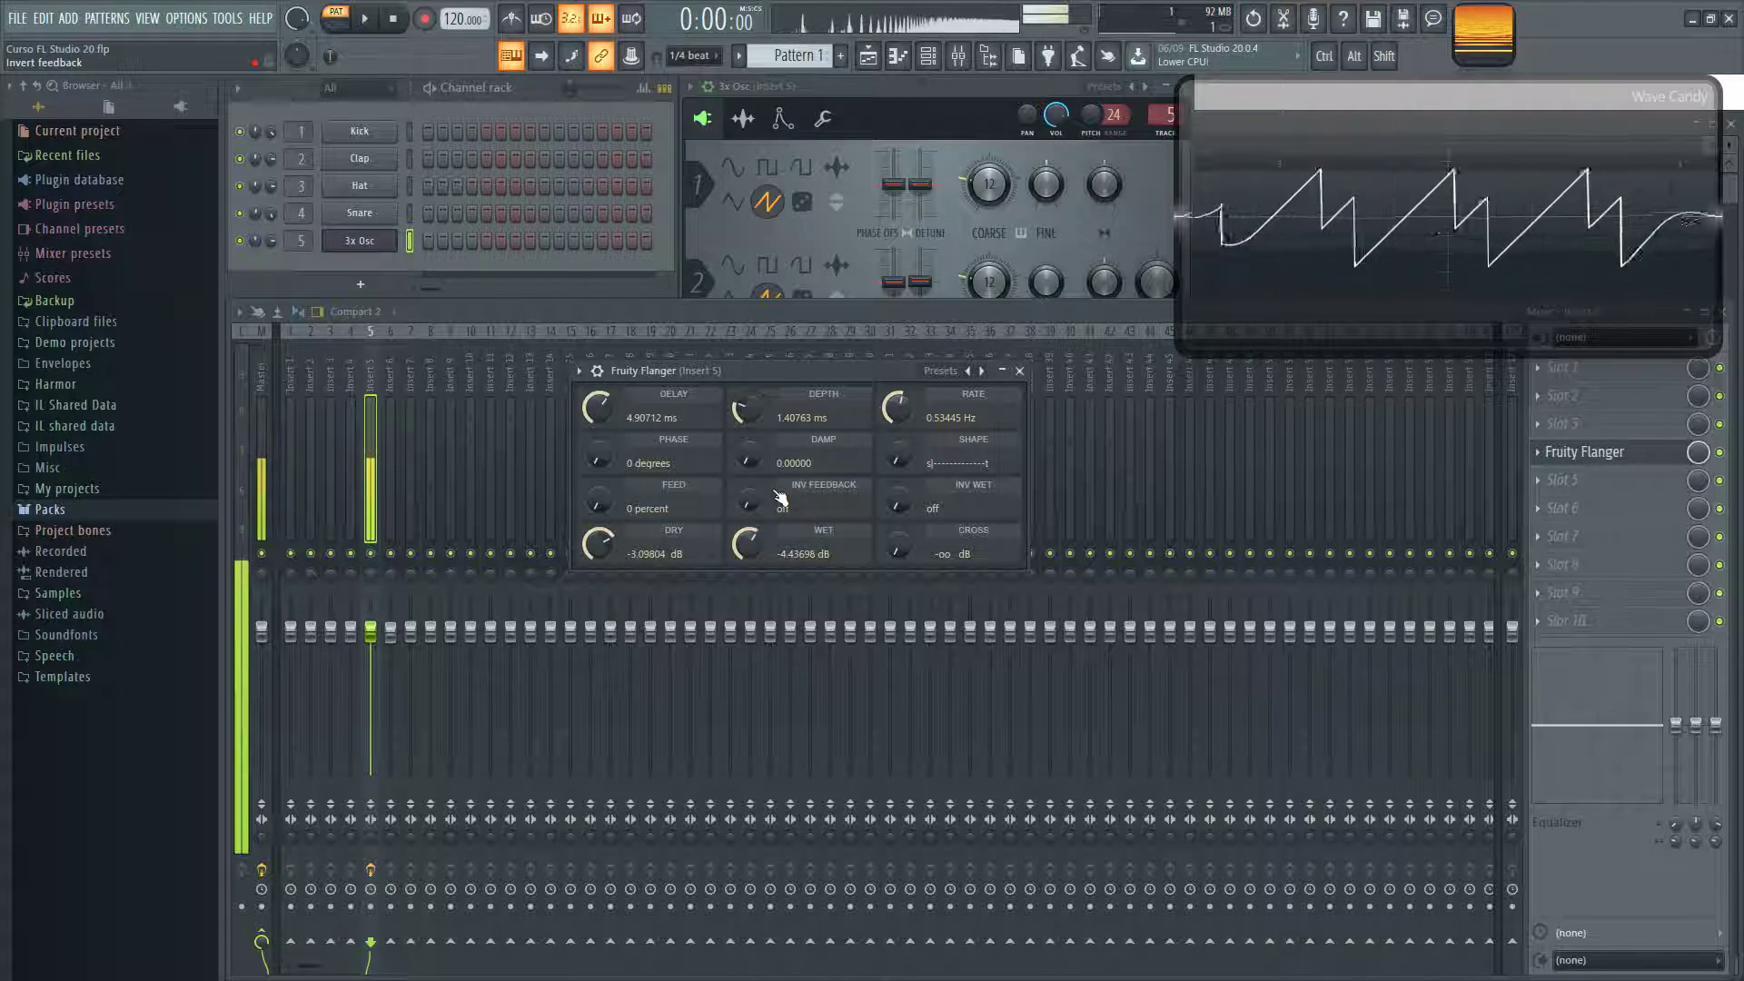
# - Bypass Fruity Flanger and demonstrate oscillator 2's tuning and mix level in 3x Osc with a test note
pyautogui.click(1720, 453)
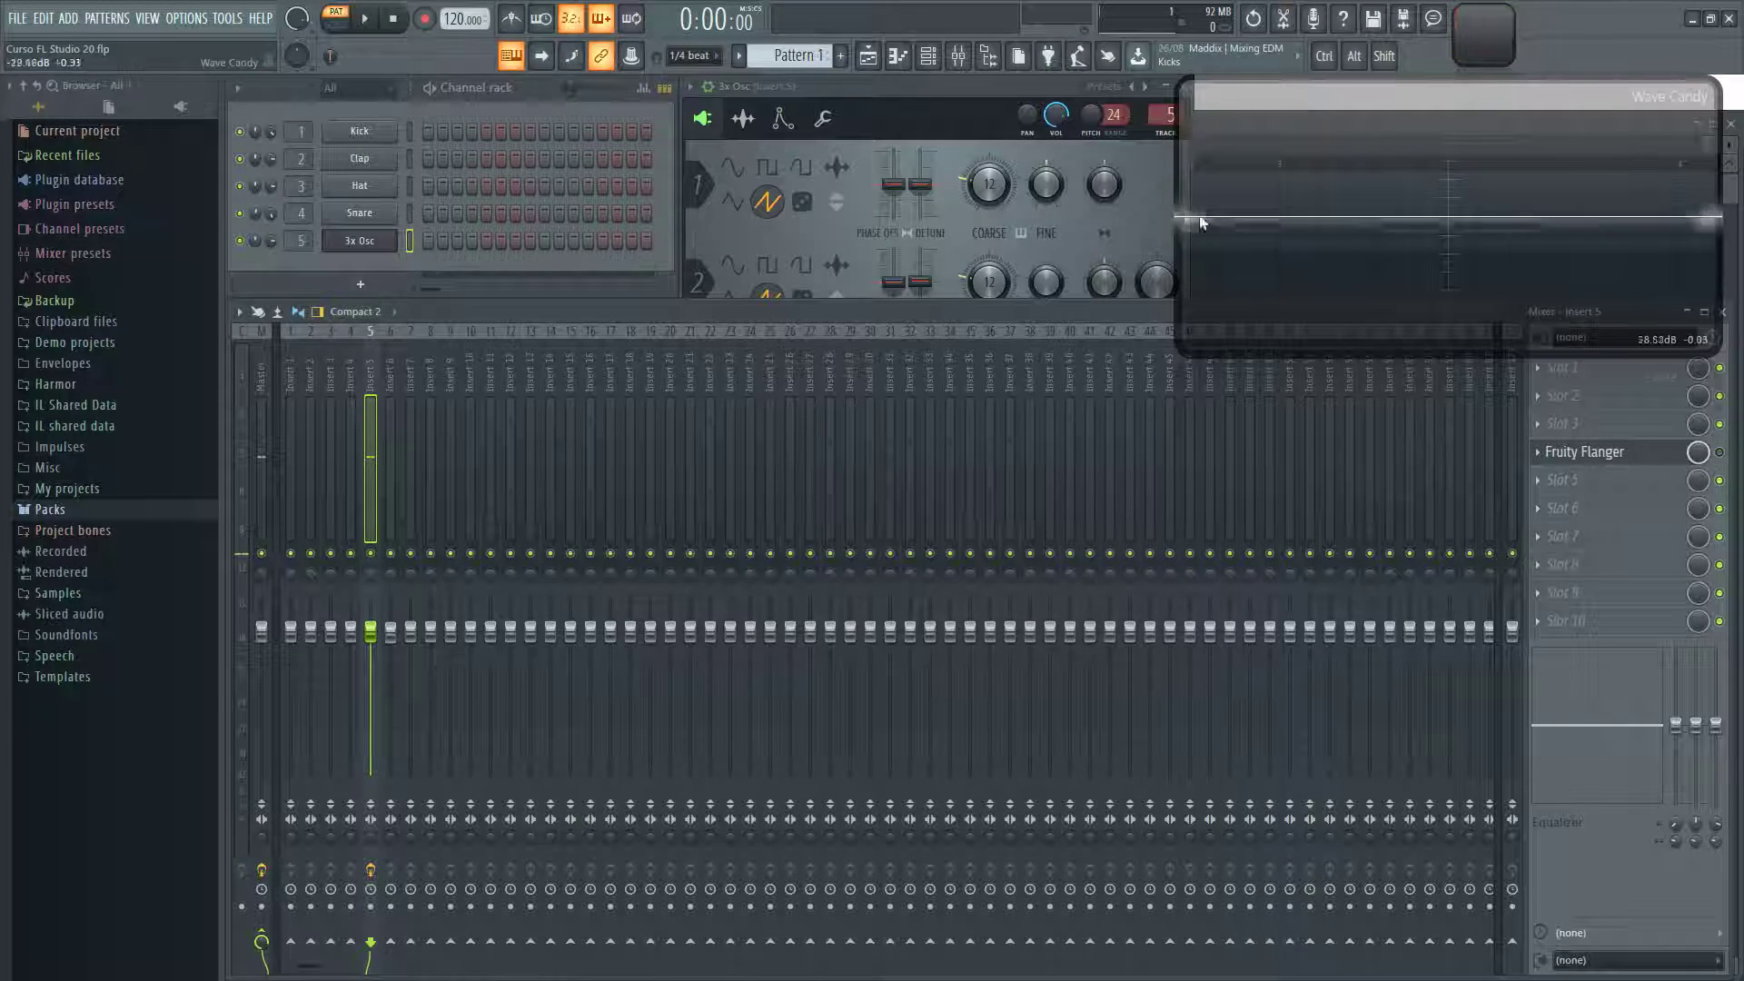
pyautogui.click(996, 93)
pyautogui.moveTo(1105, 282); pyautogui.dragTo(1104, 280)
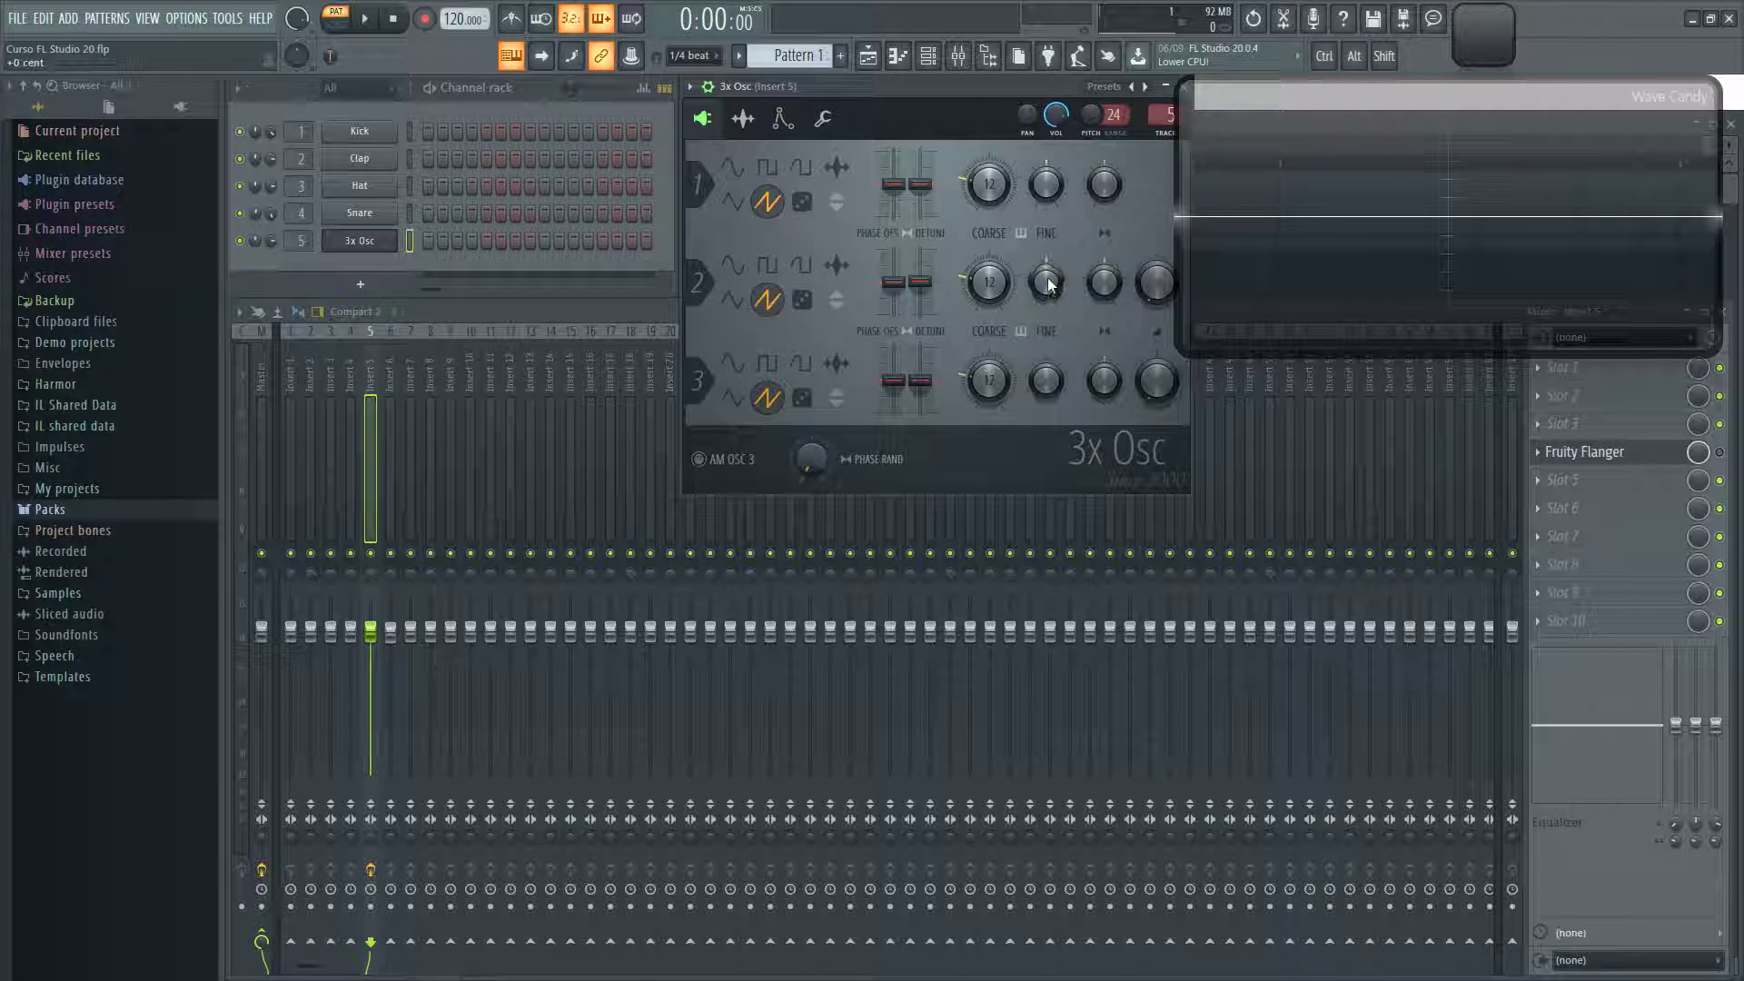
pyautogui.moveTo(989, 282); pyautogui.dragTo(1046, 280)
pyautogui.moveTo(1157, 296); pyautogui.dragTo(1157, 263)
pyautogui.press('q')
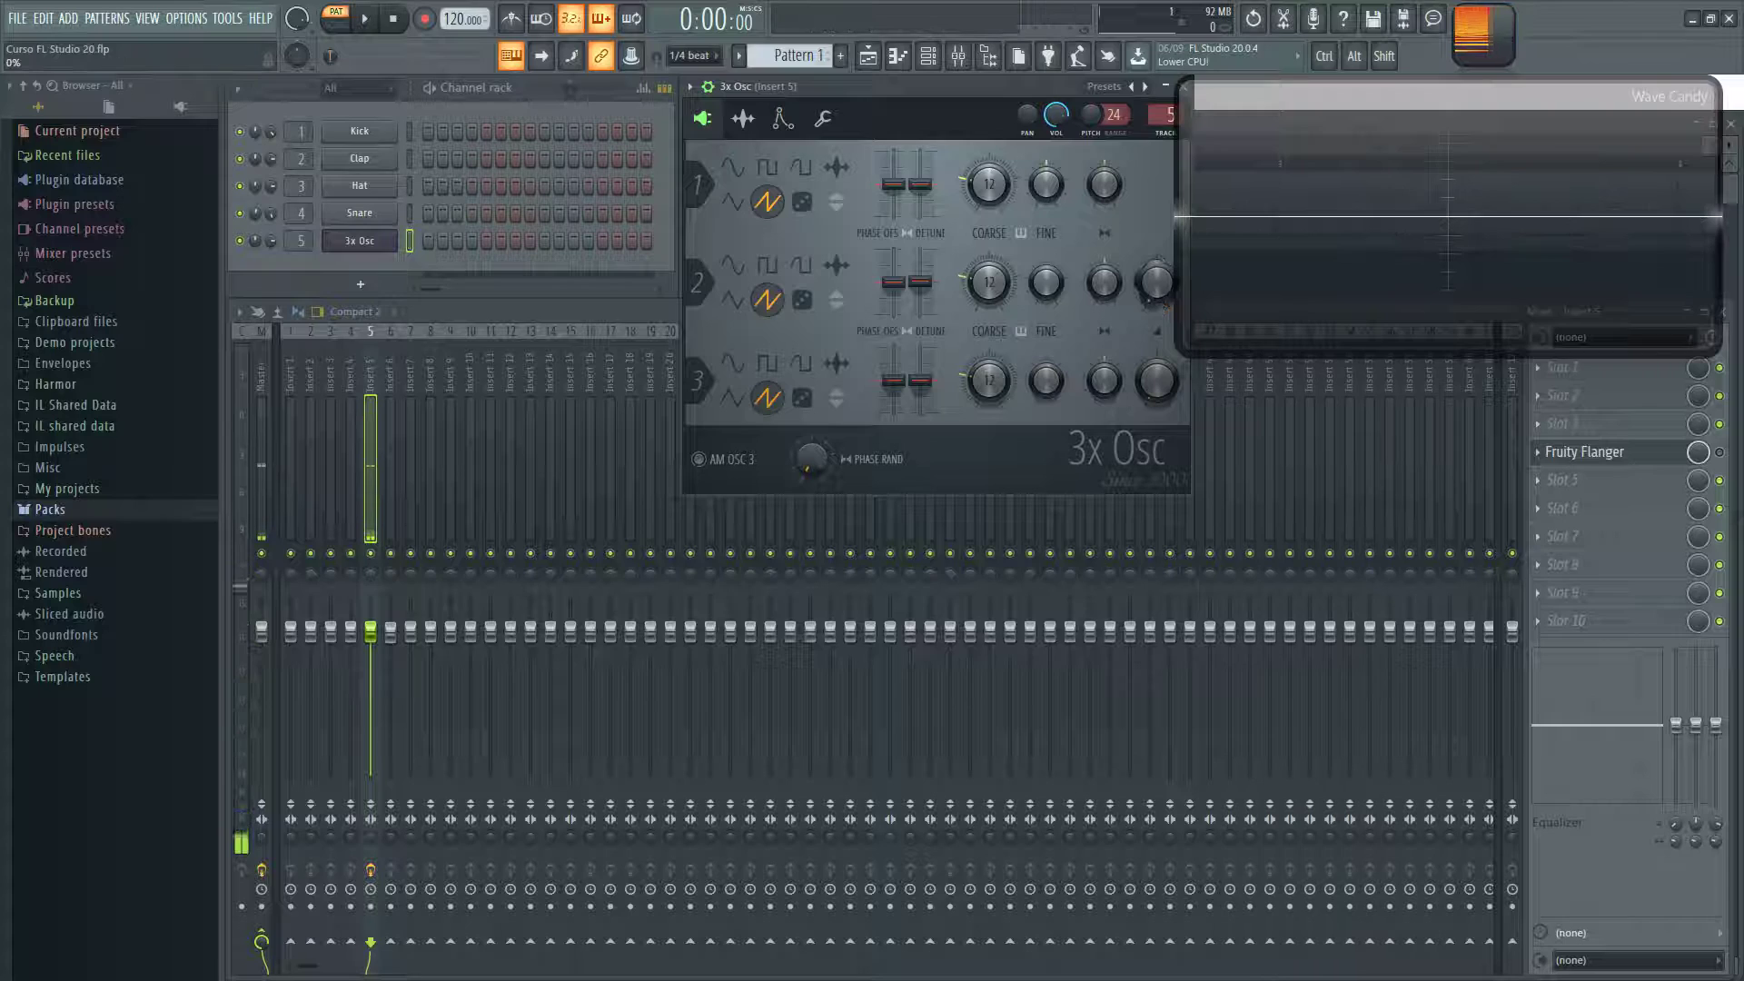
# - Re-enable and reopen Fruity Flanger on insert 5, play a test note, and reposition its window
pyautogui.click(1616, 453)
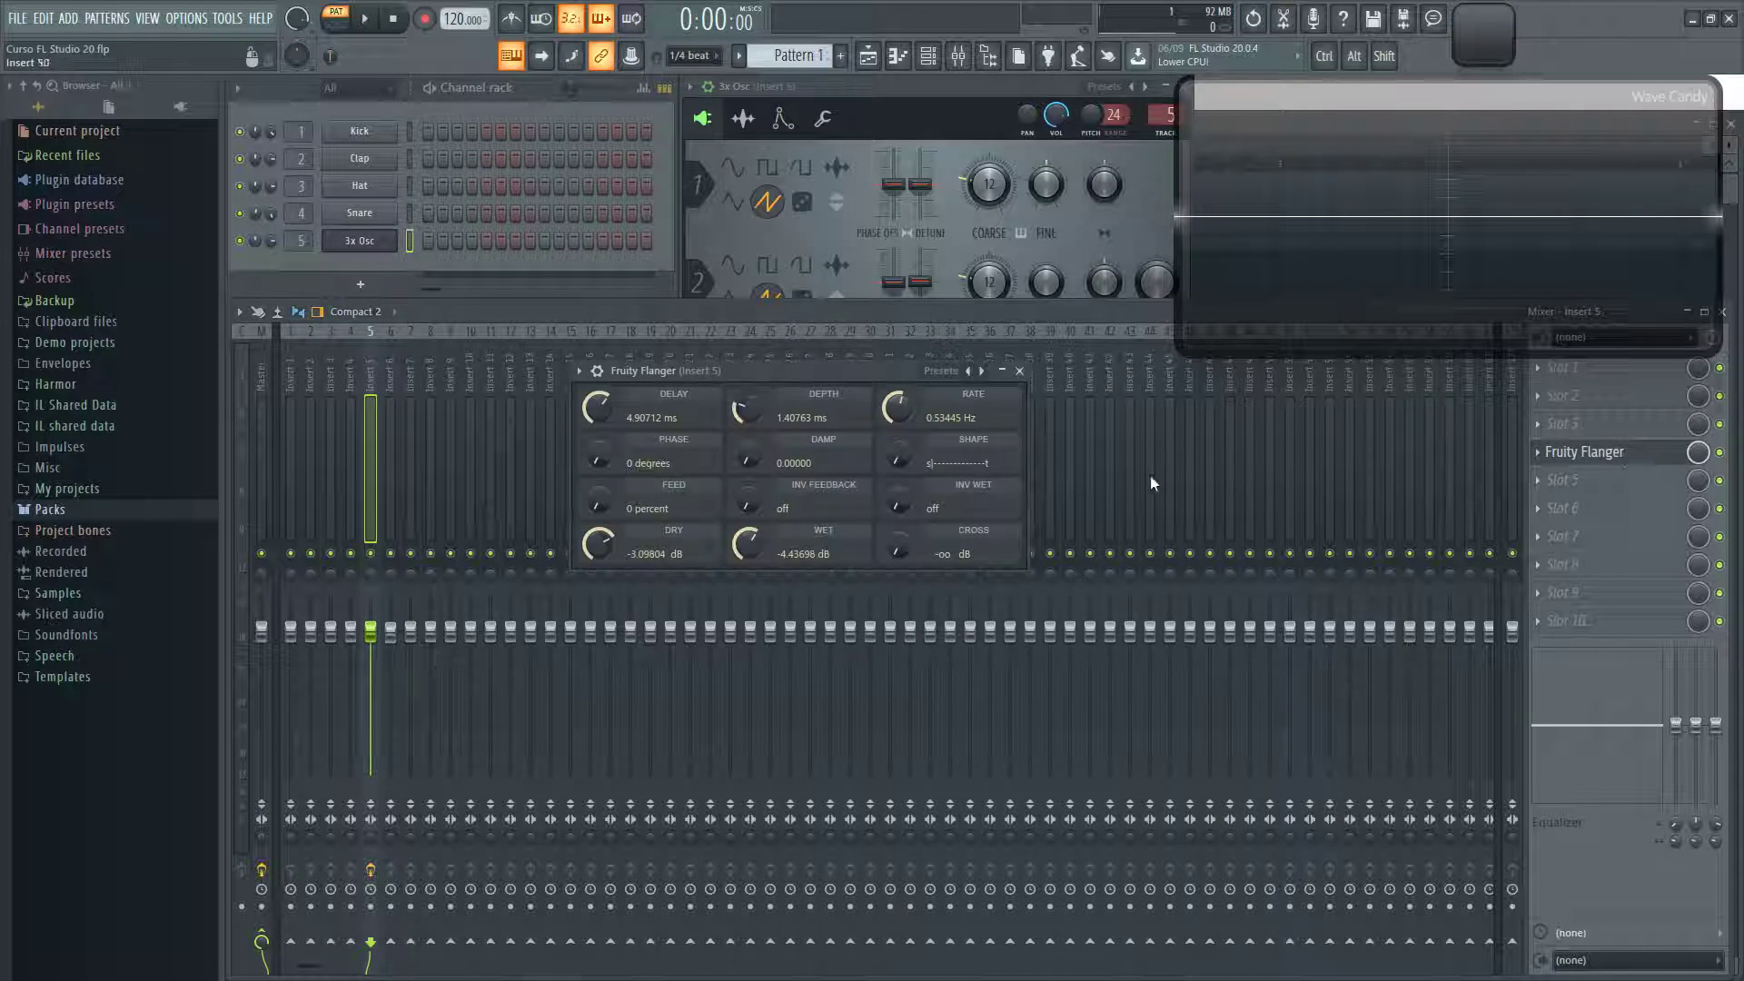
pyautogui.press('q')
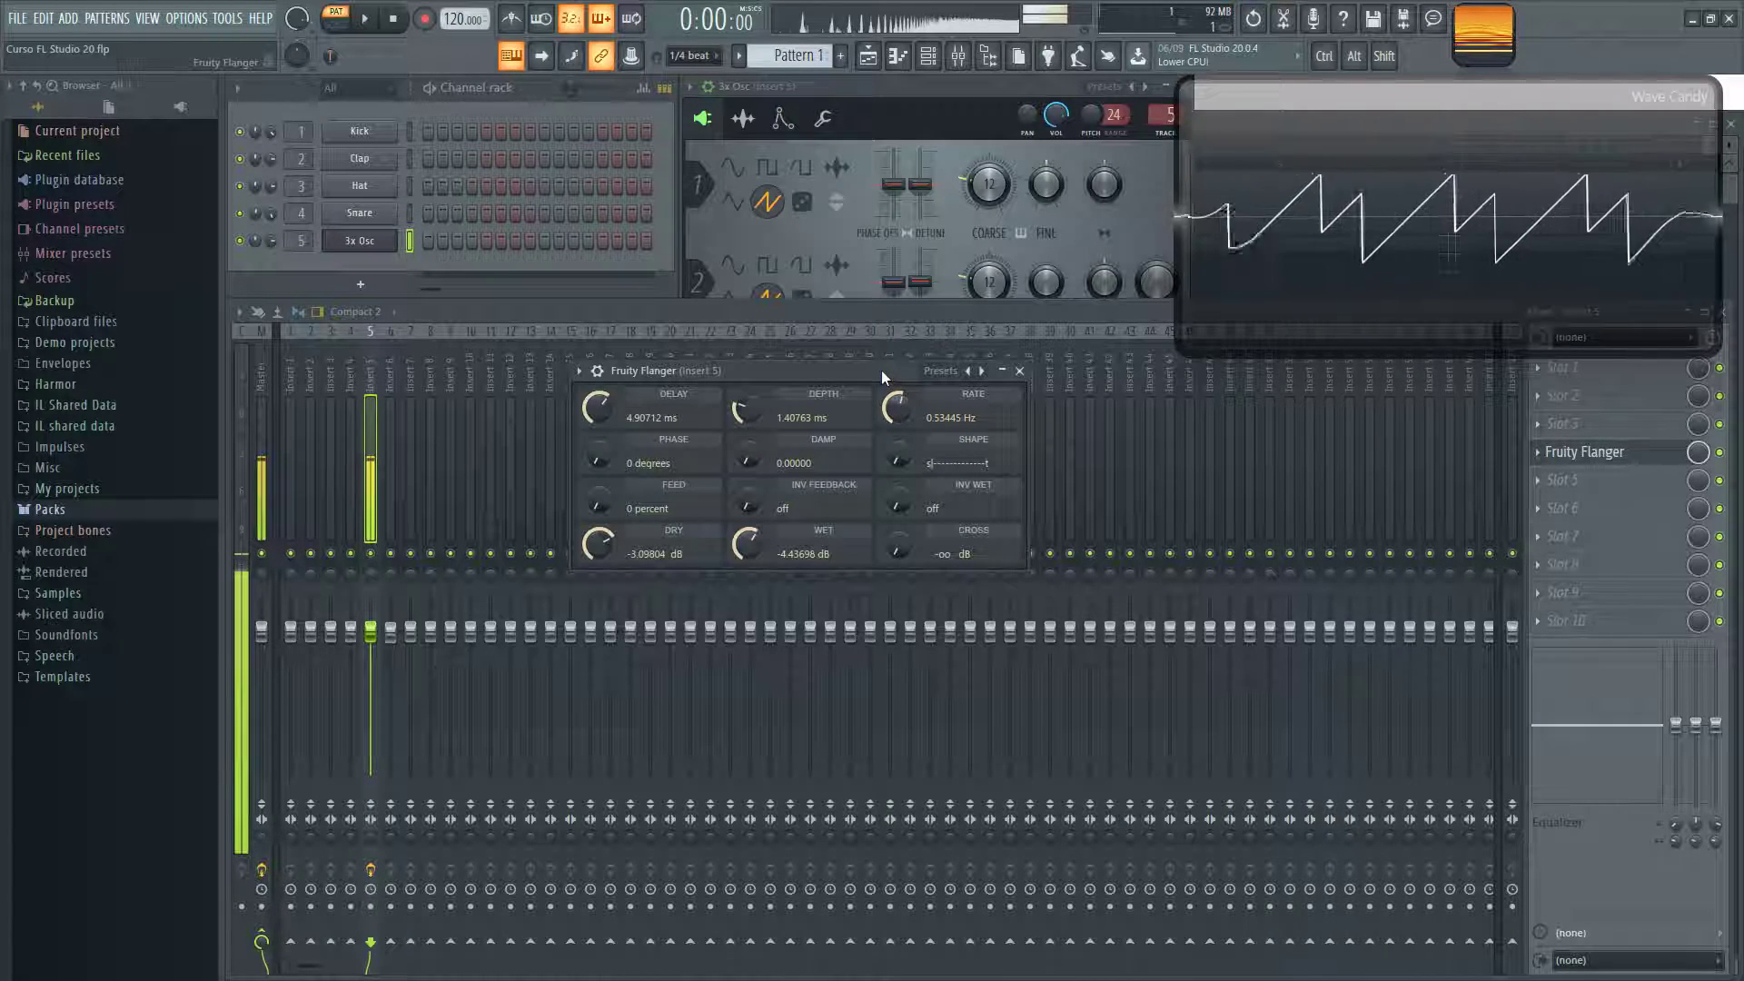
pyautogui.moveTo(870, 369); pyautogui.dragTo(925, 388)
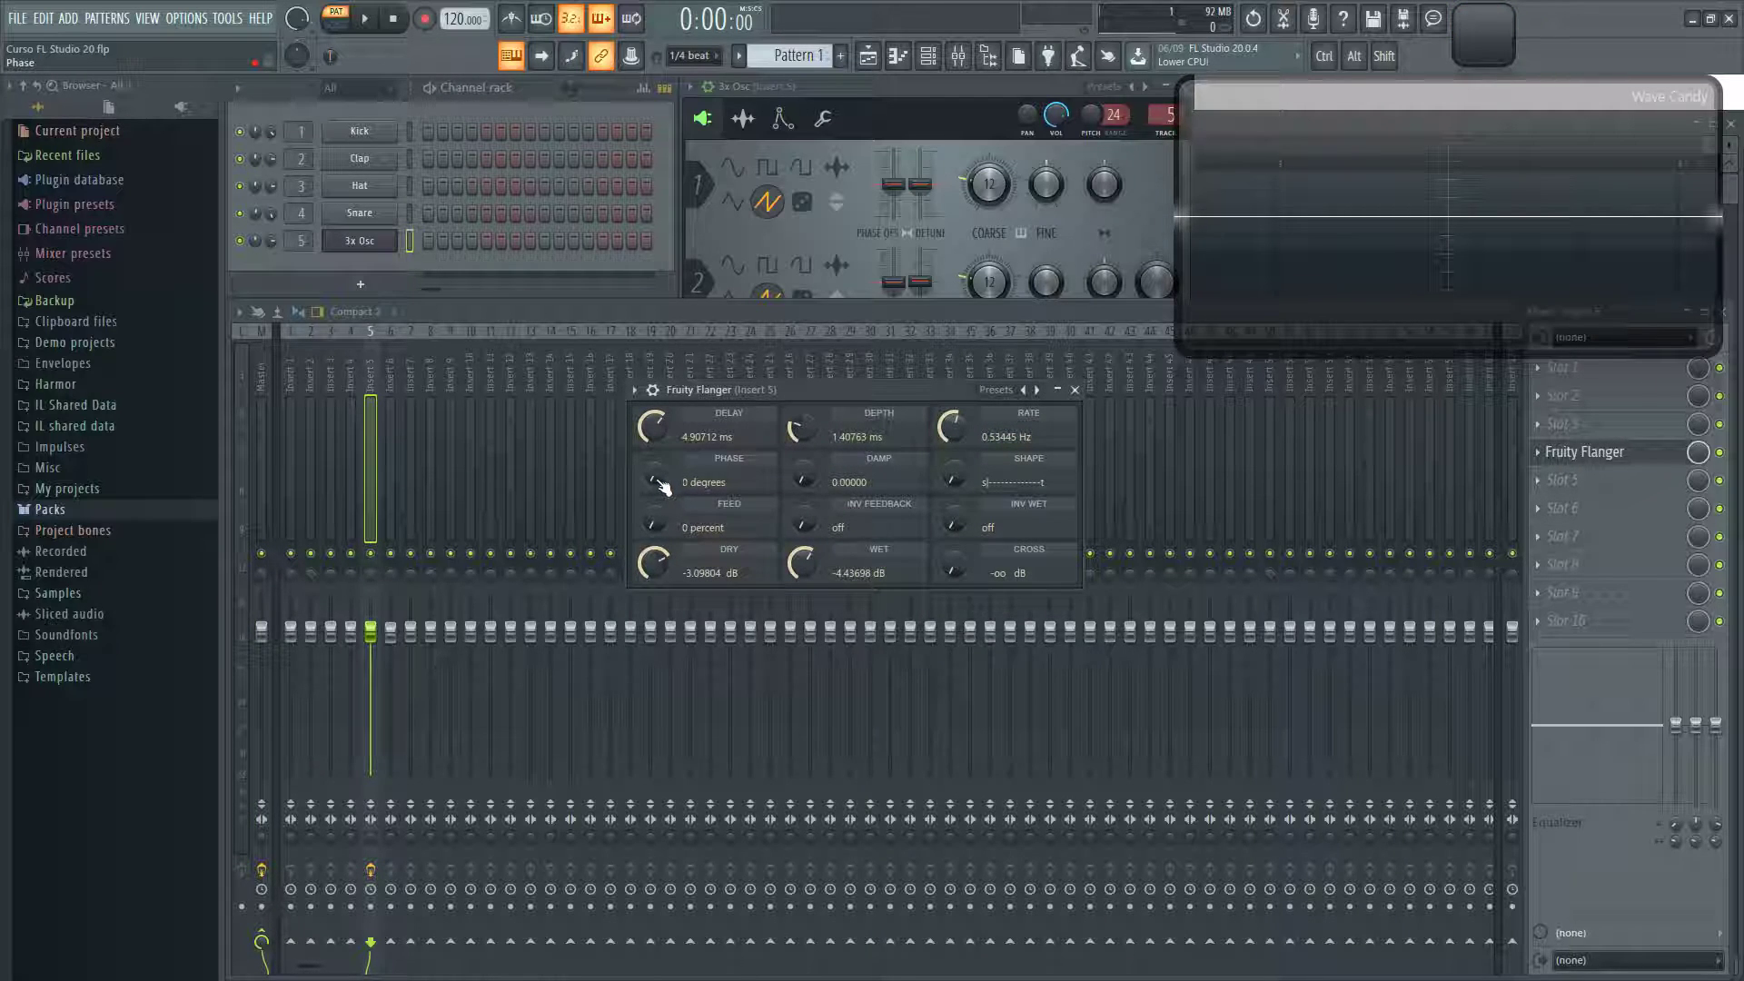
# - Set Phase to 251 degrees, Depth to about 3.86 ms and Delay to about 5.74 ms
pyautogui.moveTo(660, 477); pyautogui.dragTo(660, 480)
pyautogui.moveTo(658, 481); pyautogui.dragTo(660, 475)
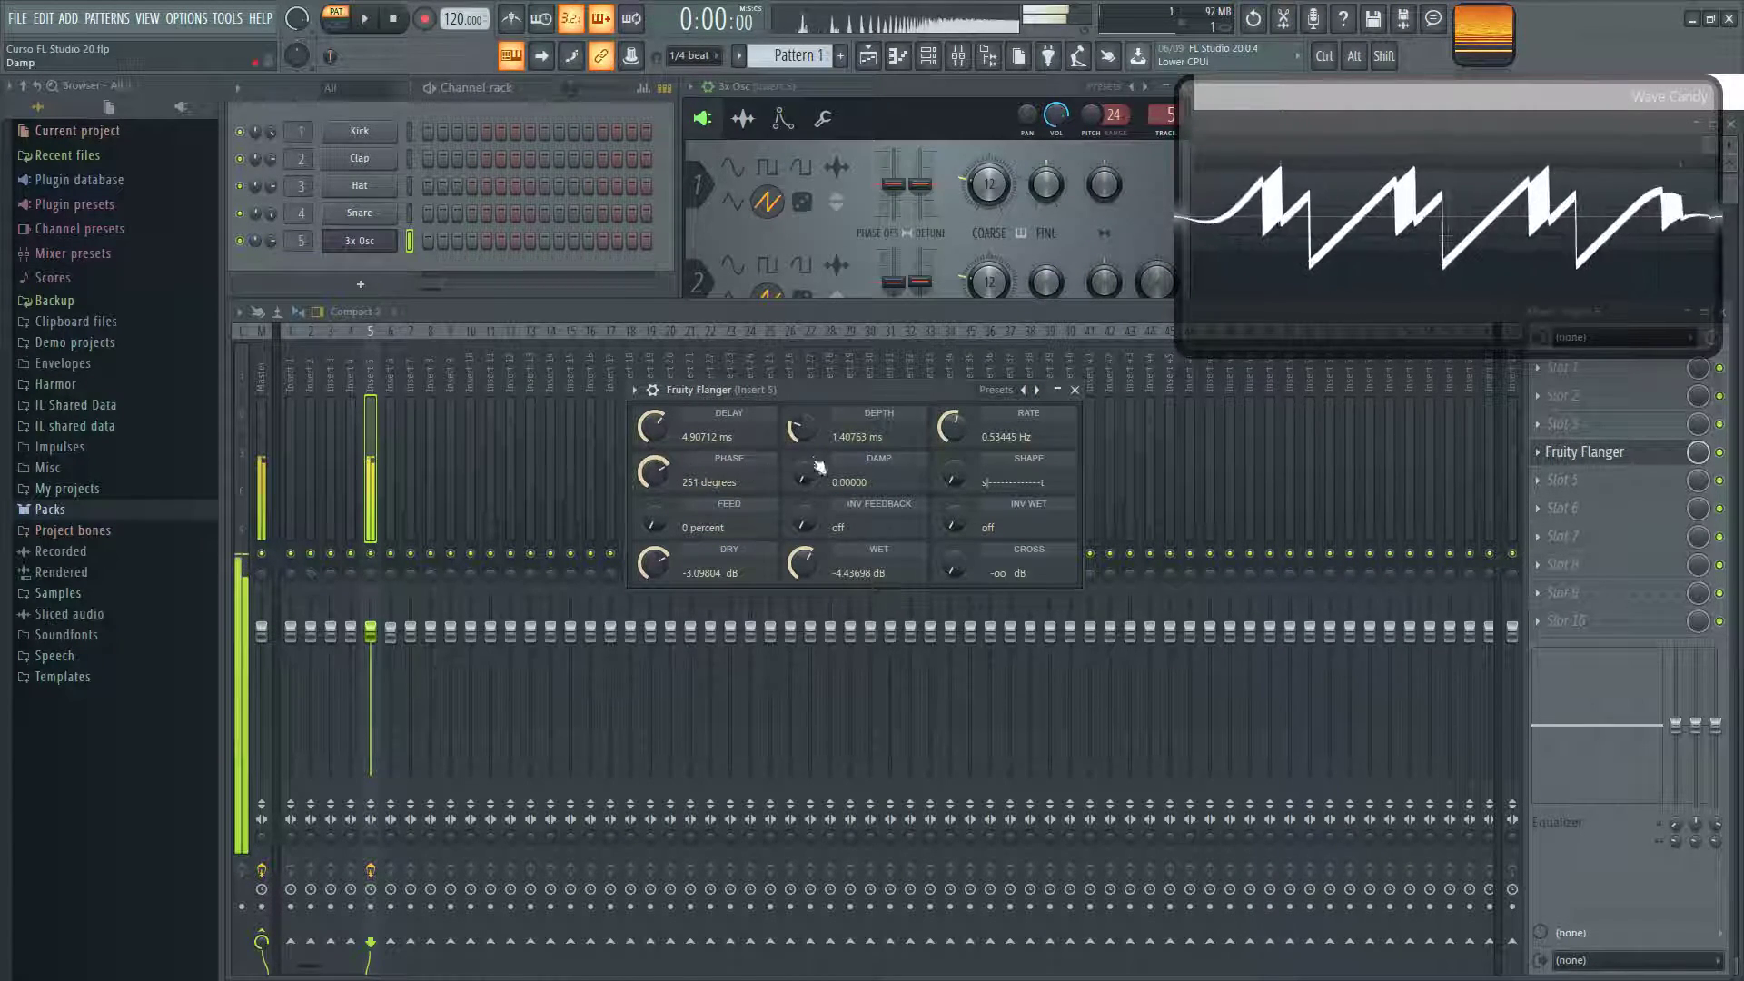
pyautogui.moveTo(810, 431); pyautogui.dragTo(810, 424)
pyautogui.moveTo(659, 433); pyautogui.dragTo(659, 429)
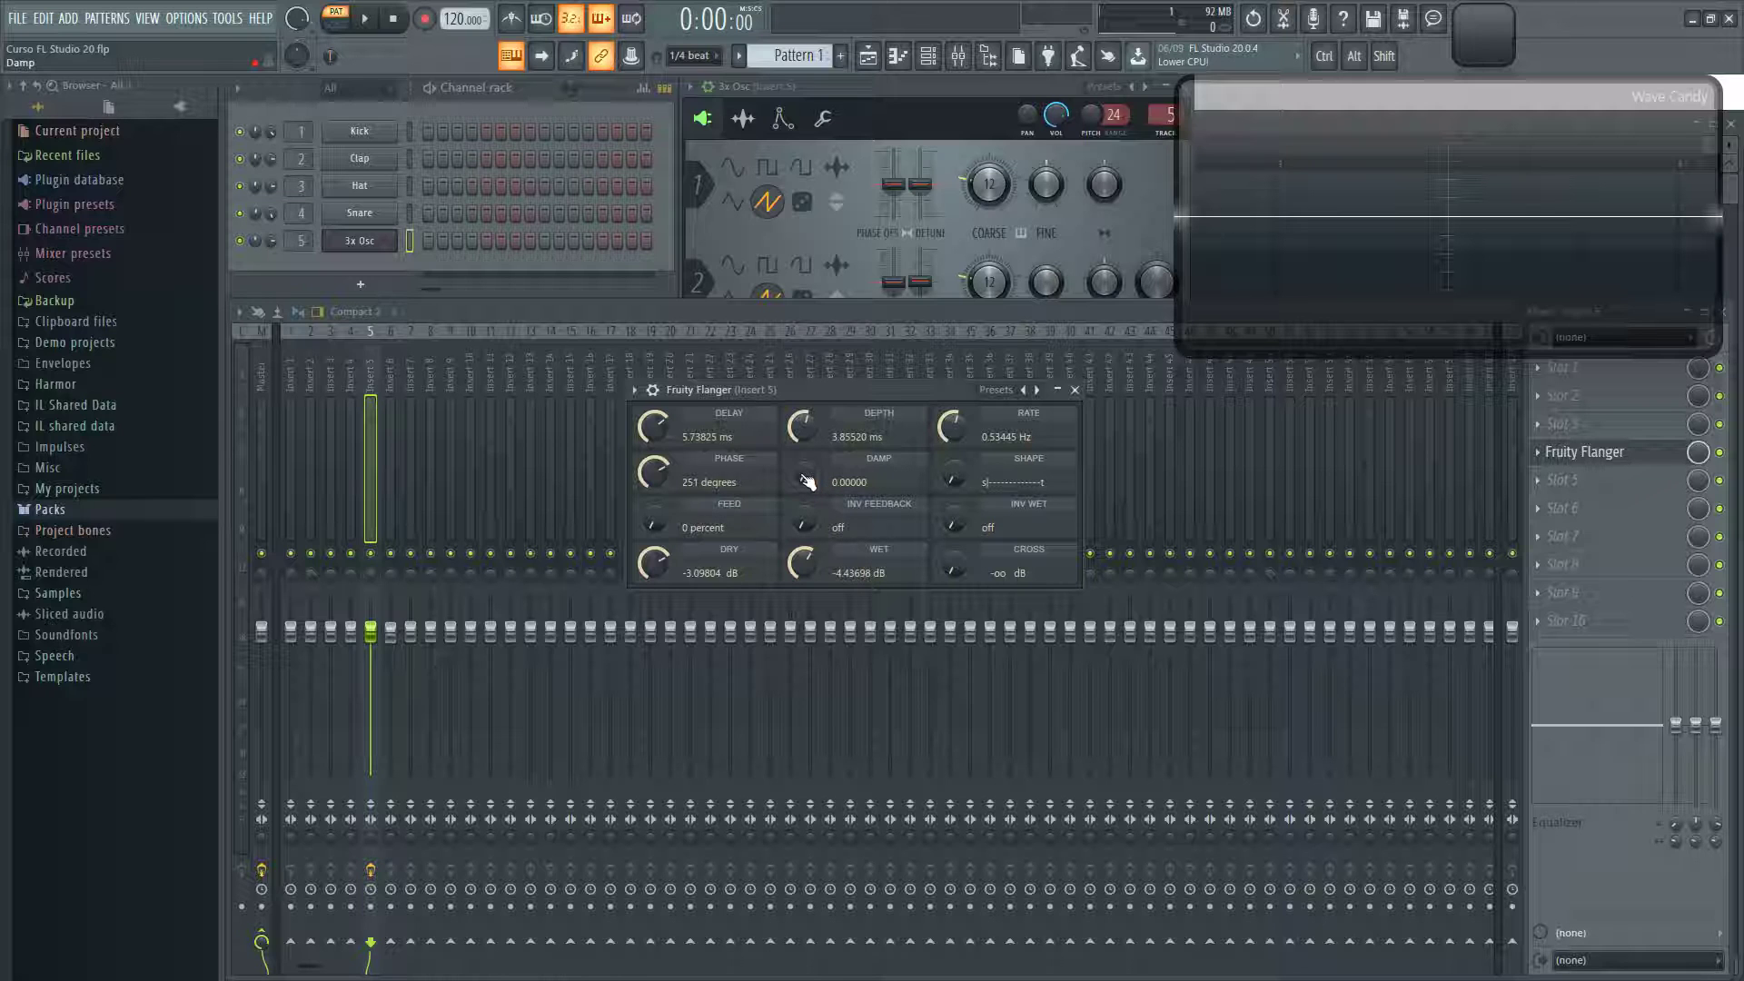
# - Raise Damp to 1.0 while playing a test note
pyautogui.press('q')
pyautogui.moveTo(807, 479); pyautogui.dragTo(807, 363)
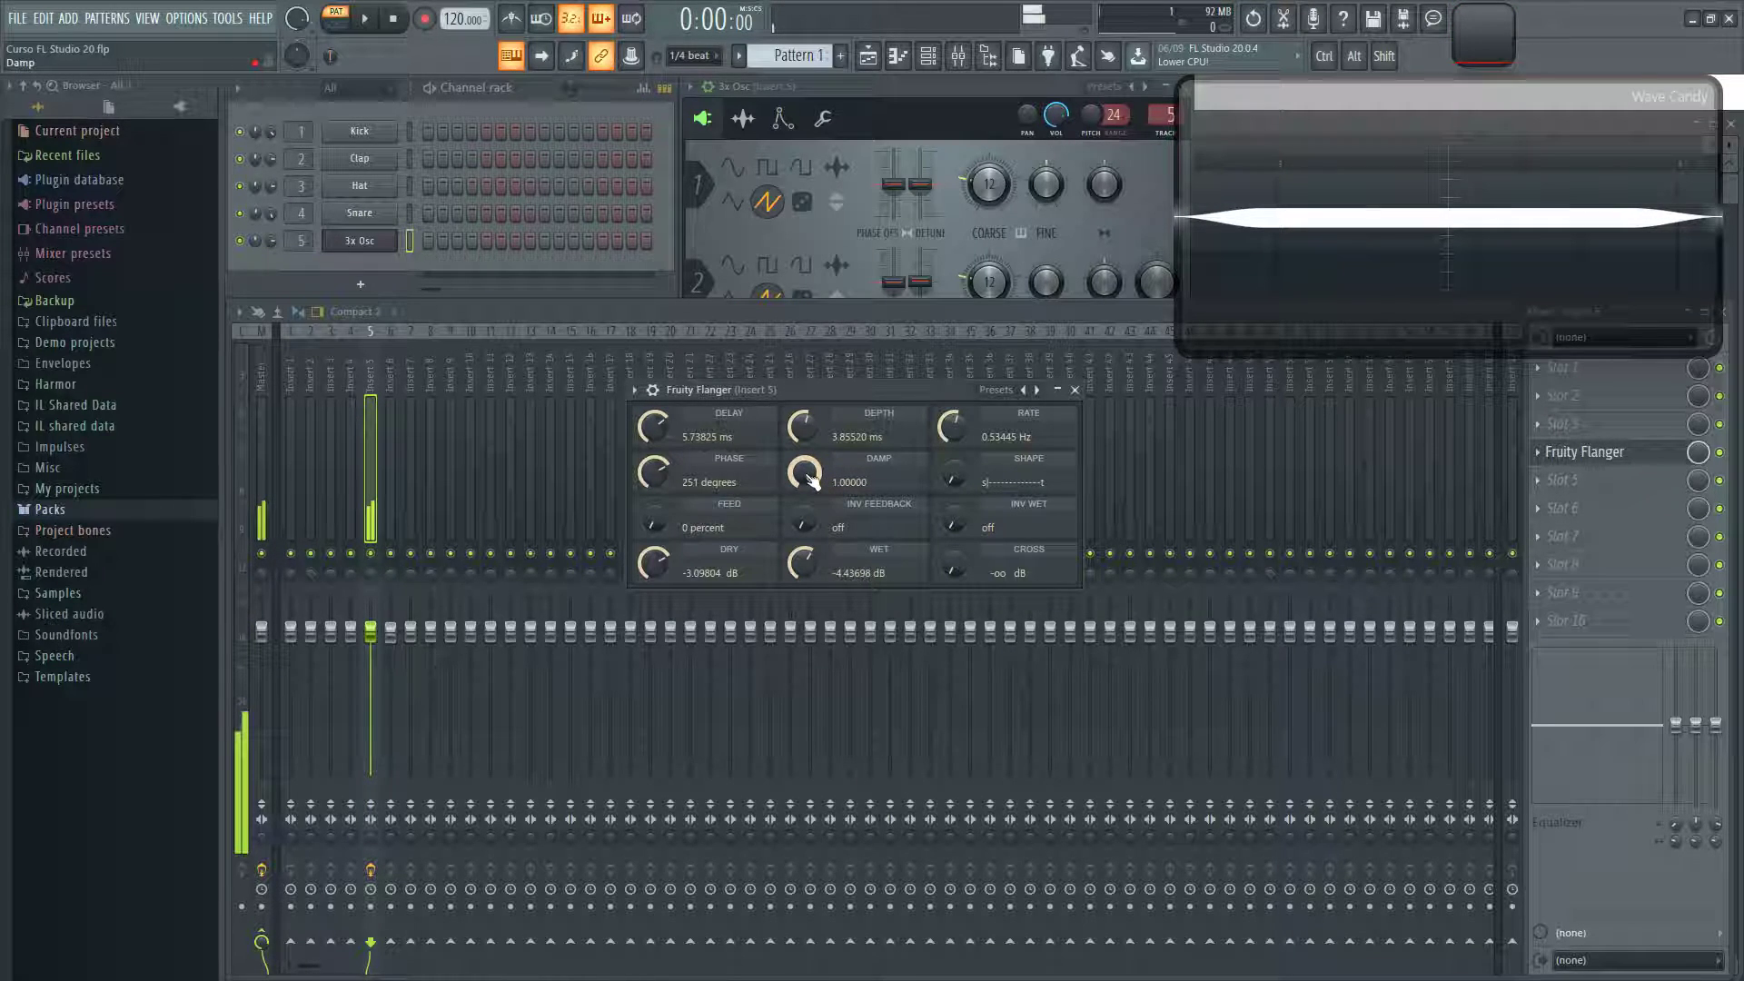
# - Set Delay to about 7.43 ms, Depth to about 3.75 ms and Phase to 0 degrees while playing a test note
pyautogui.moveTo(658, 473); pyautogui.dragTo(657, 491)
pyautogui.moveTo(661, 425); pyautogui.dragTo(661, 415)
pyautogui.moveTo(792, 428); pyautogui.dragTo(793, 432)
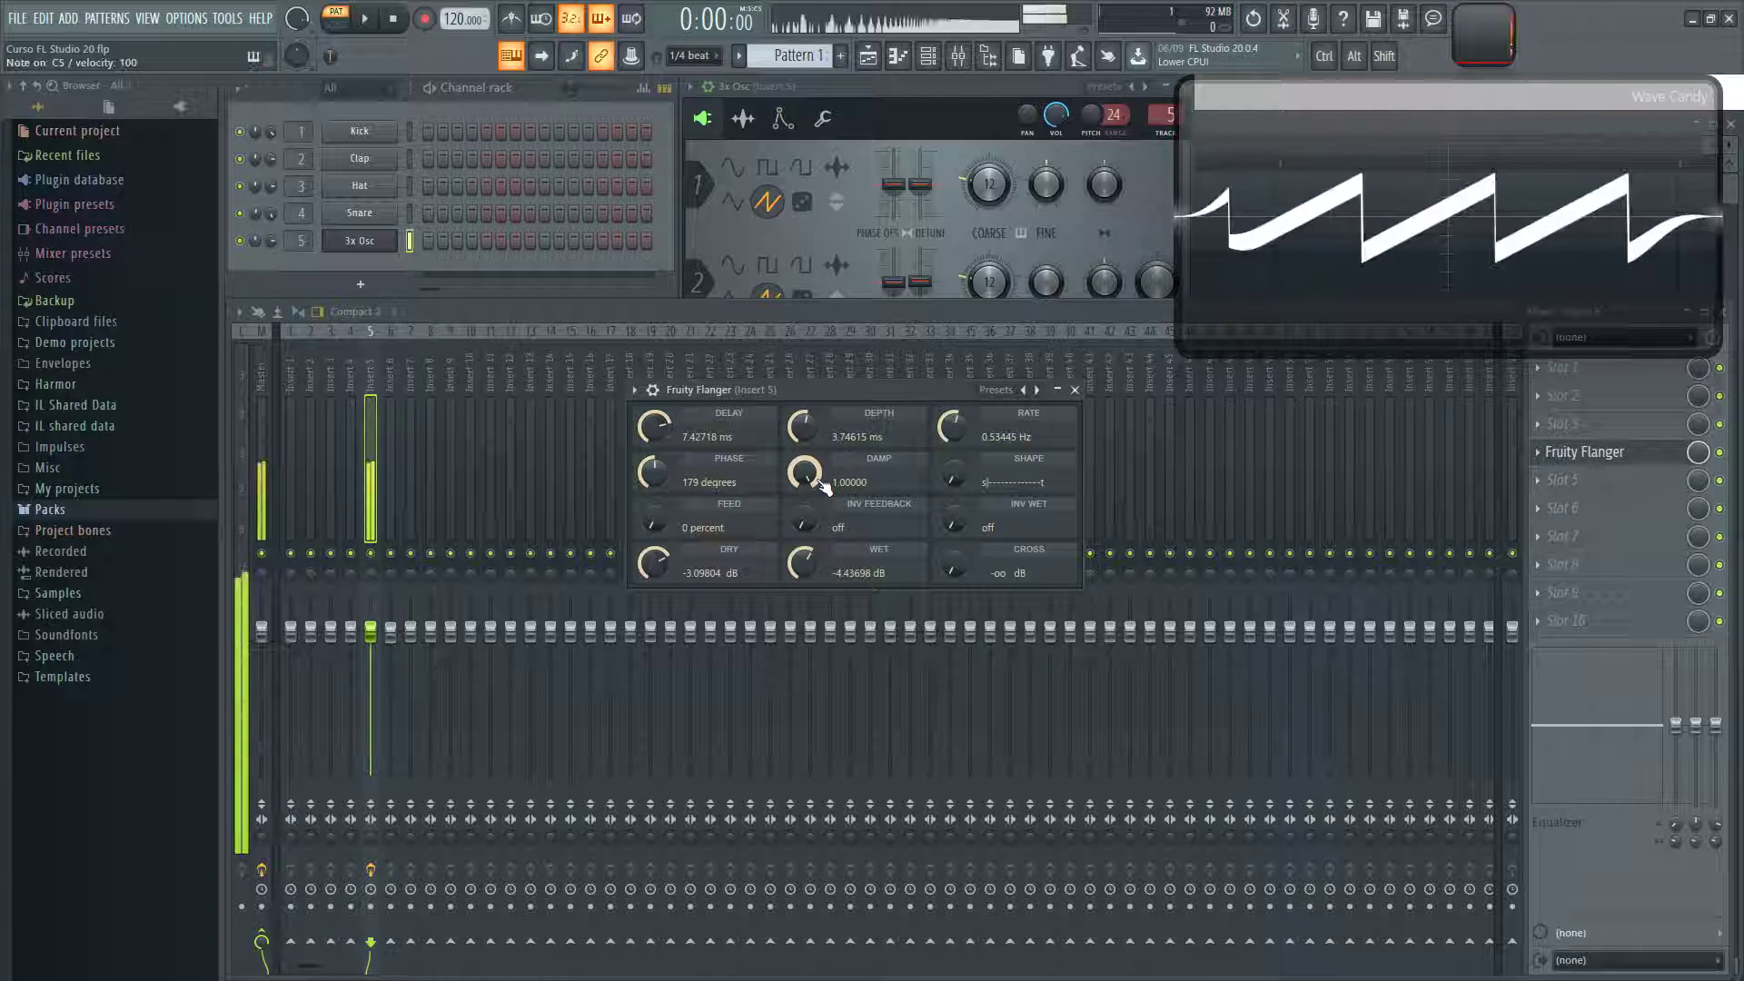
pyautogui.moveTo(654, 479); pyautogui.dragTo(656, 492)
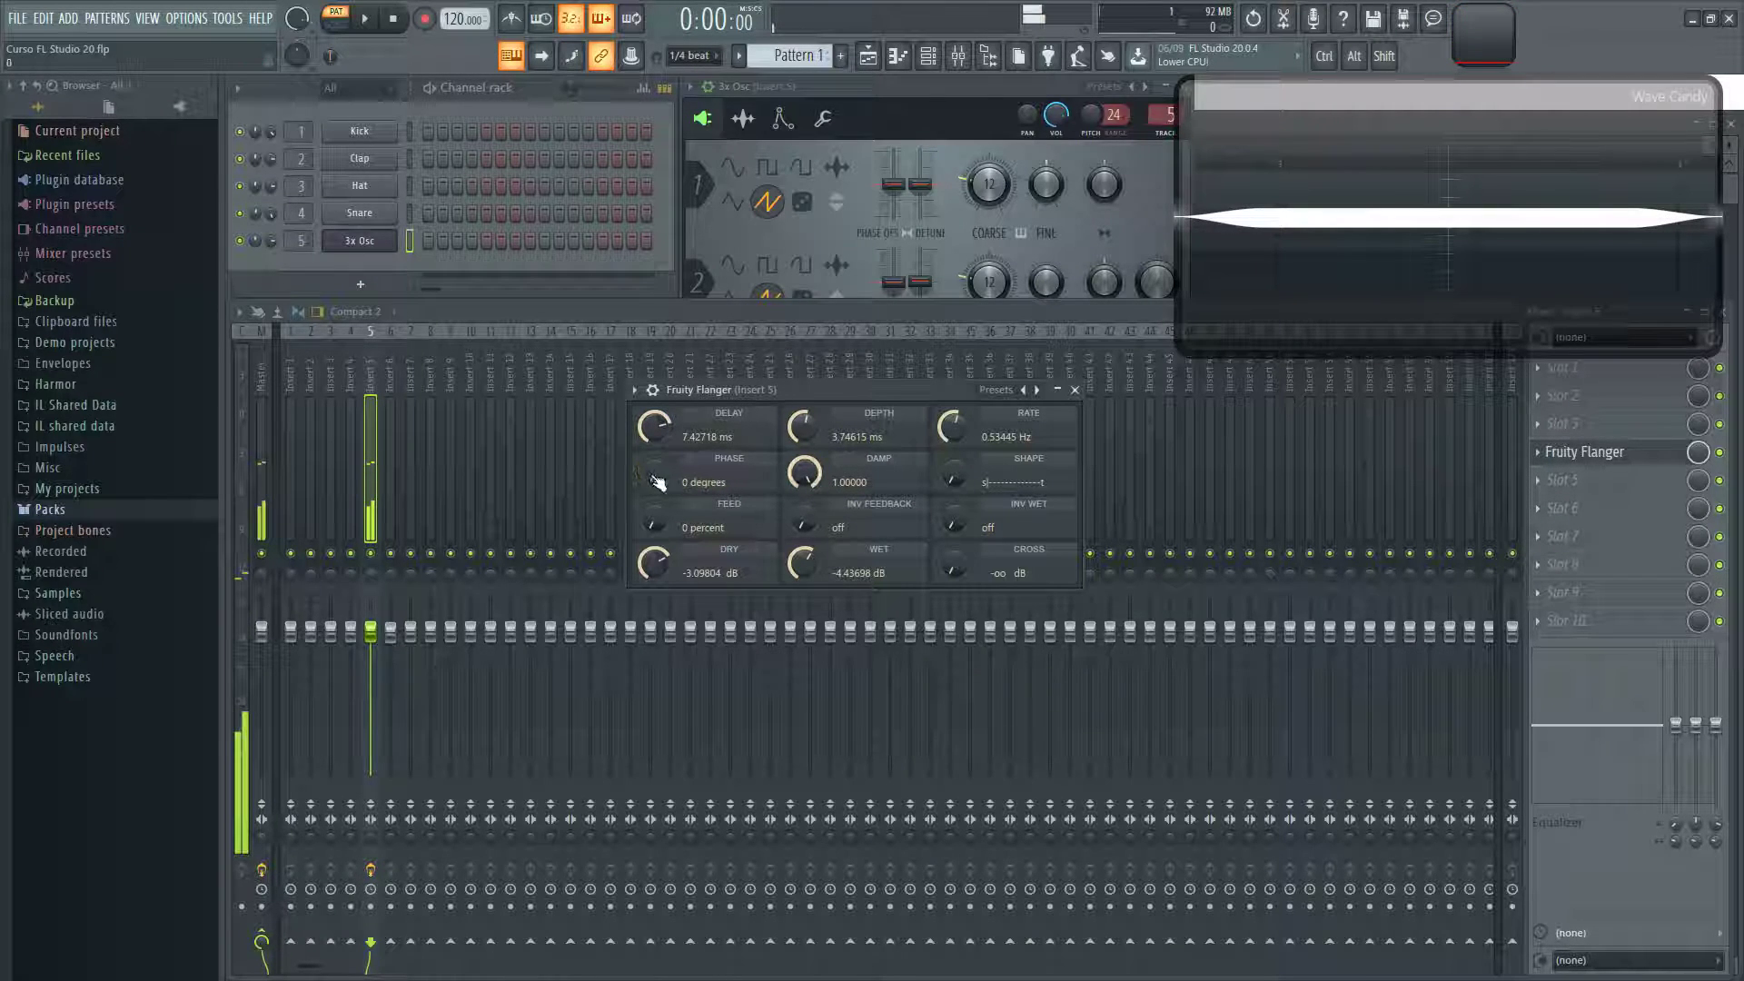
# - Lower Fruity Flanger's Damp to about 0.28
pyautogui.moveTo(807, 477)
pyautogui.mouseDown()
pyautogui.moveTo(813, 495)
pyautogui.moveTo(787, 504)
pyautogui.mouseUp()
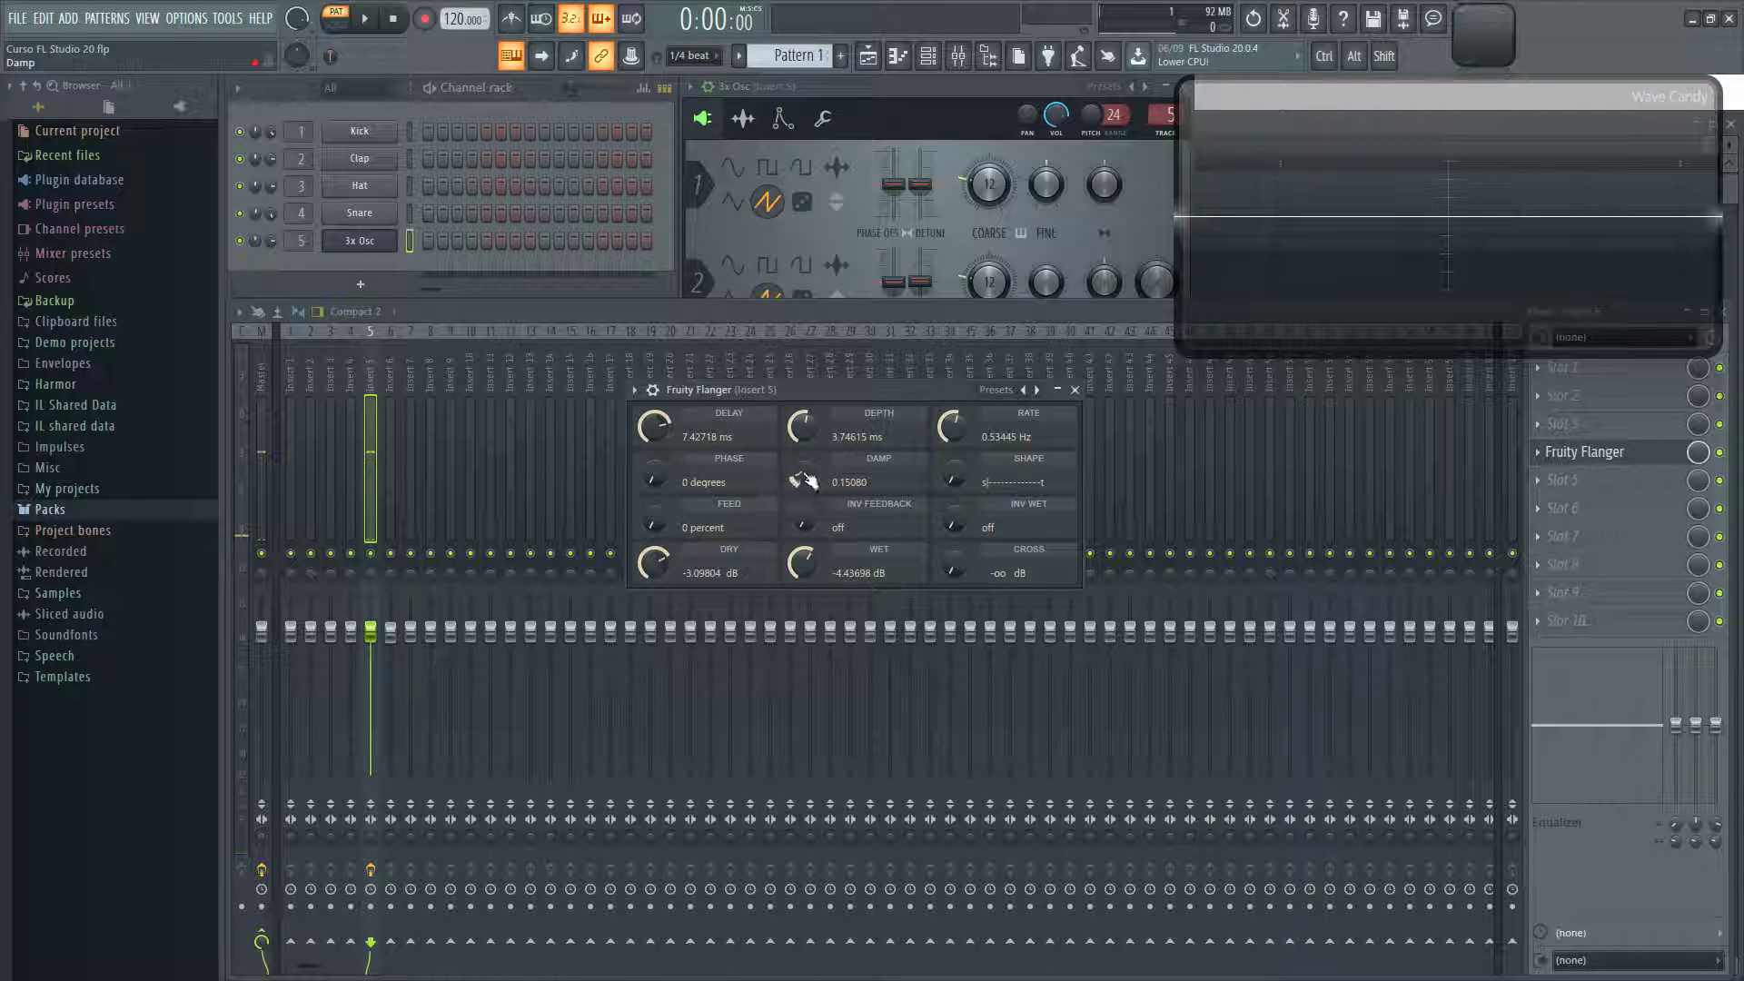
pyautogui.moveTo(802, 474)
pyautogui.mouseDown()
pyautogui.moveTo(802, 459)
pyautogui.moveTo(807, 477)
pyautogui.mouseUp()
pyautogui.moveTo(952, 479); pyautogui.dragTo(952, 477)
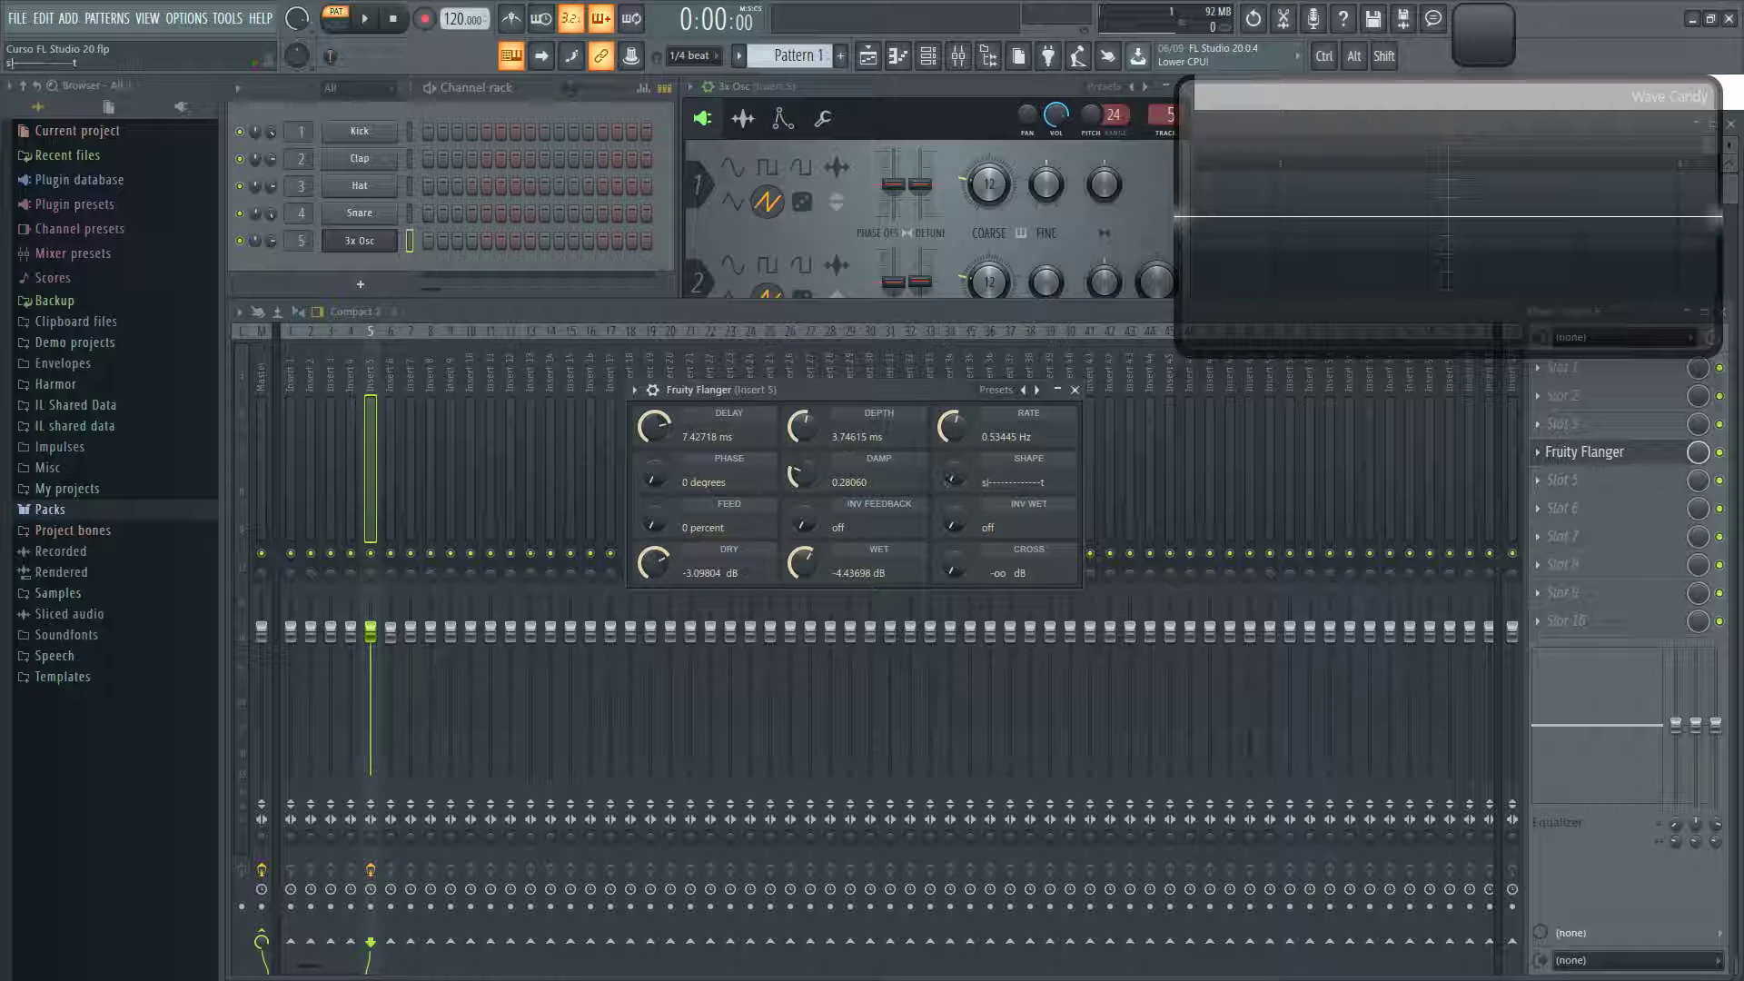
# - Switch 3x Osc's oscillator 1 to a sine wave, bypass Fruity Flanger and play a test note
pyautogui.click(901, 102)
pyautogui.click(737, 168)
pyautogui.click(1721, 454)
pyautogui.press('z')
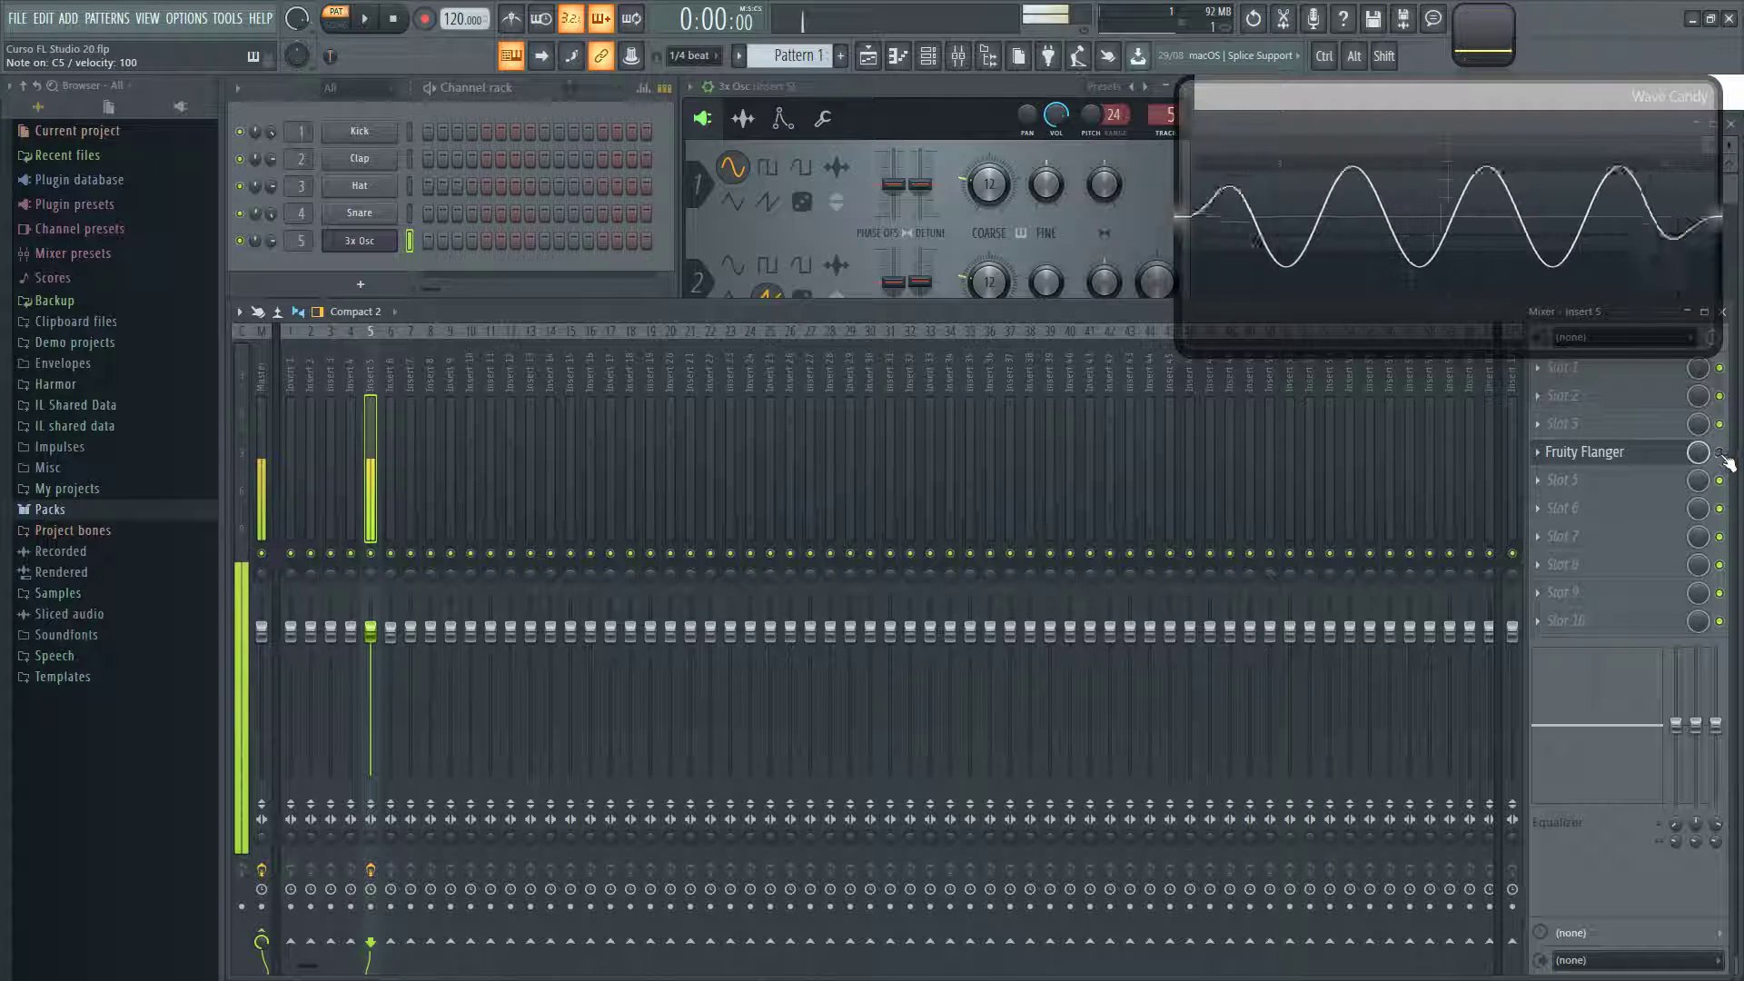
# - Reopen Fruity Flanger to turn Shape fully to triangle, and leave the effect bypassed with its window closed
pyautogui.click(1591, 452)
pyautogui.moveTo(964, 485); pyautogui.dragTo(964, 454)
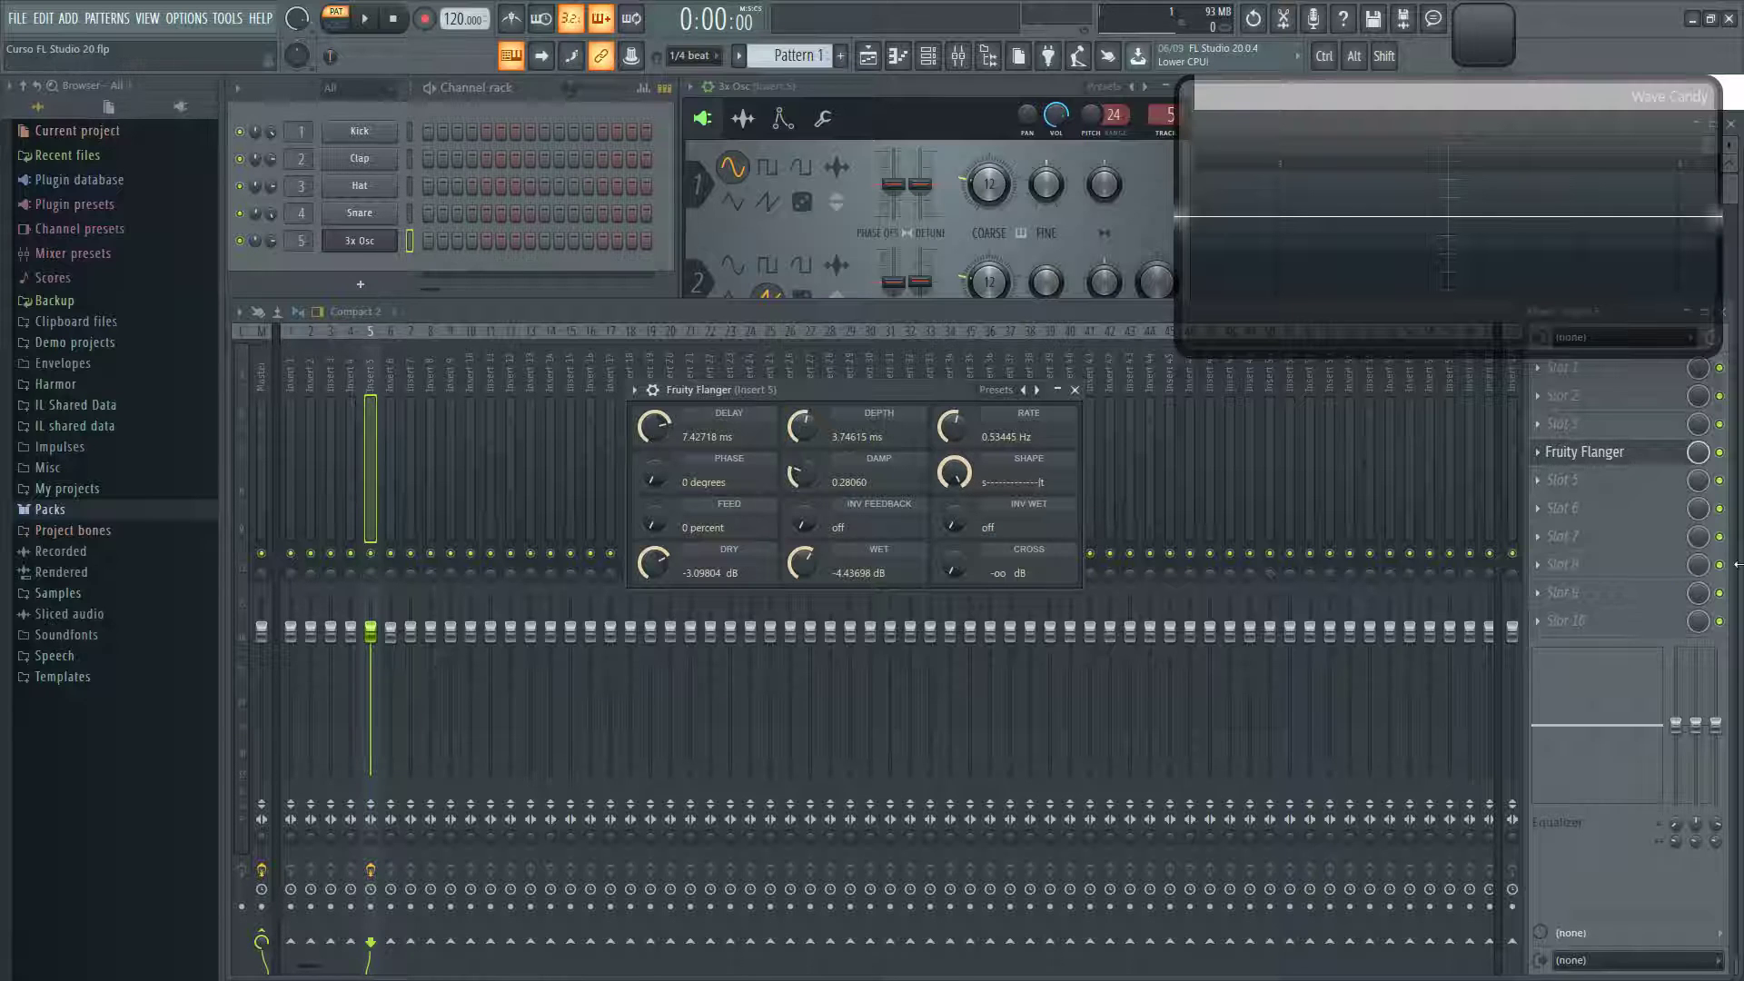
pyautogui.click(1719, 452)
pyautogui.click(1074, 389)
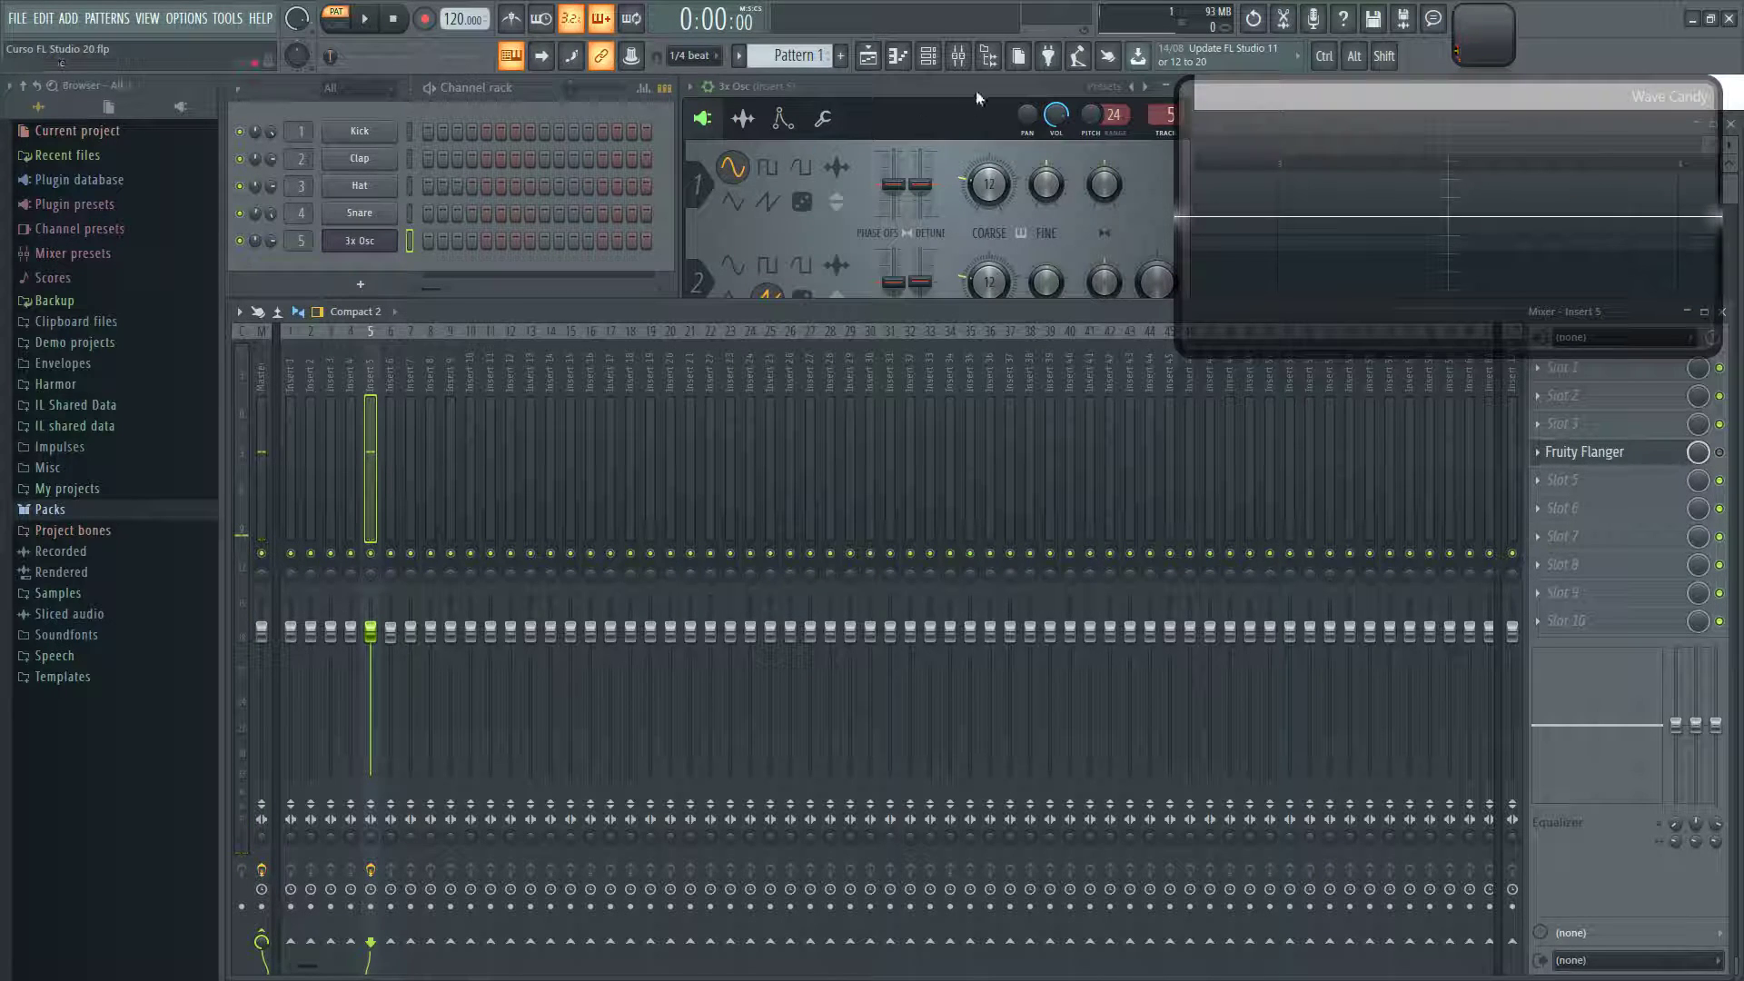
# - Demonstrate oscillator 1's triangle and sine waves, ending on sine, and re-enable and reopen Fruity Flanger
pyautogui.click(732, 201)
pyautogui.click(732, 166)
pyautogui.click(1719, 453)
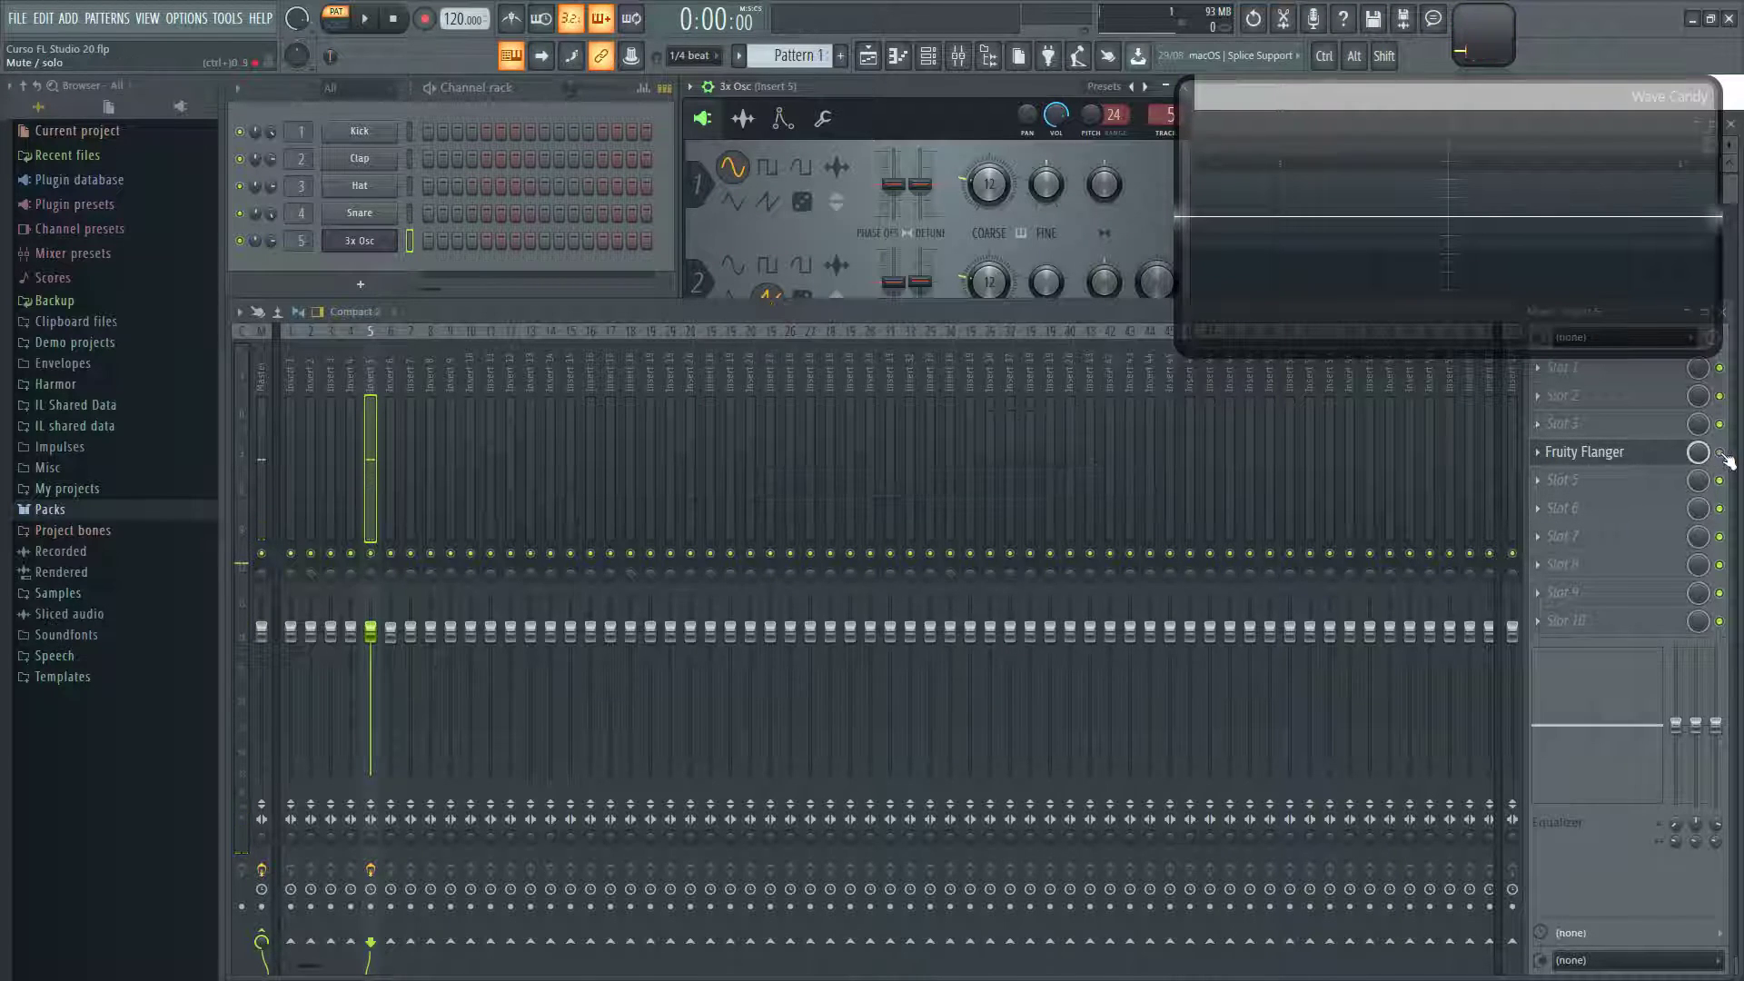
pyautogui.click(1625, 452)
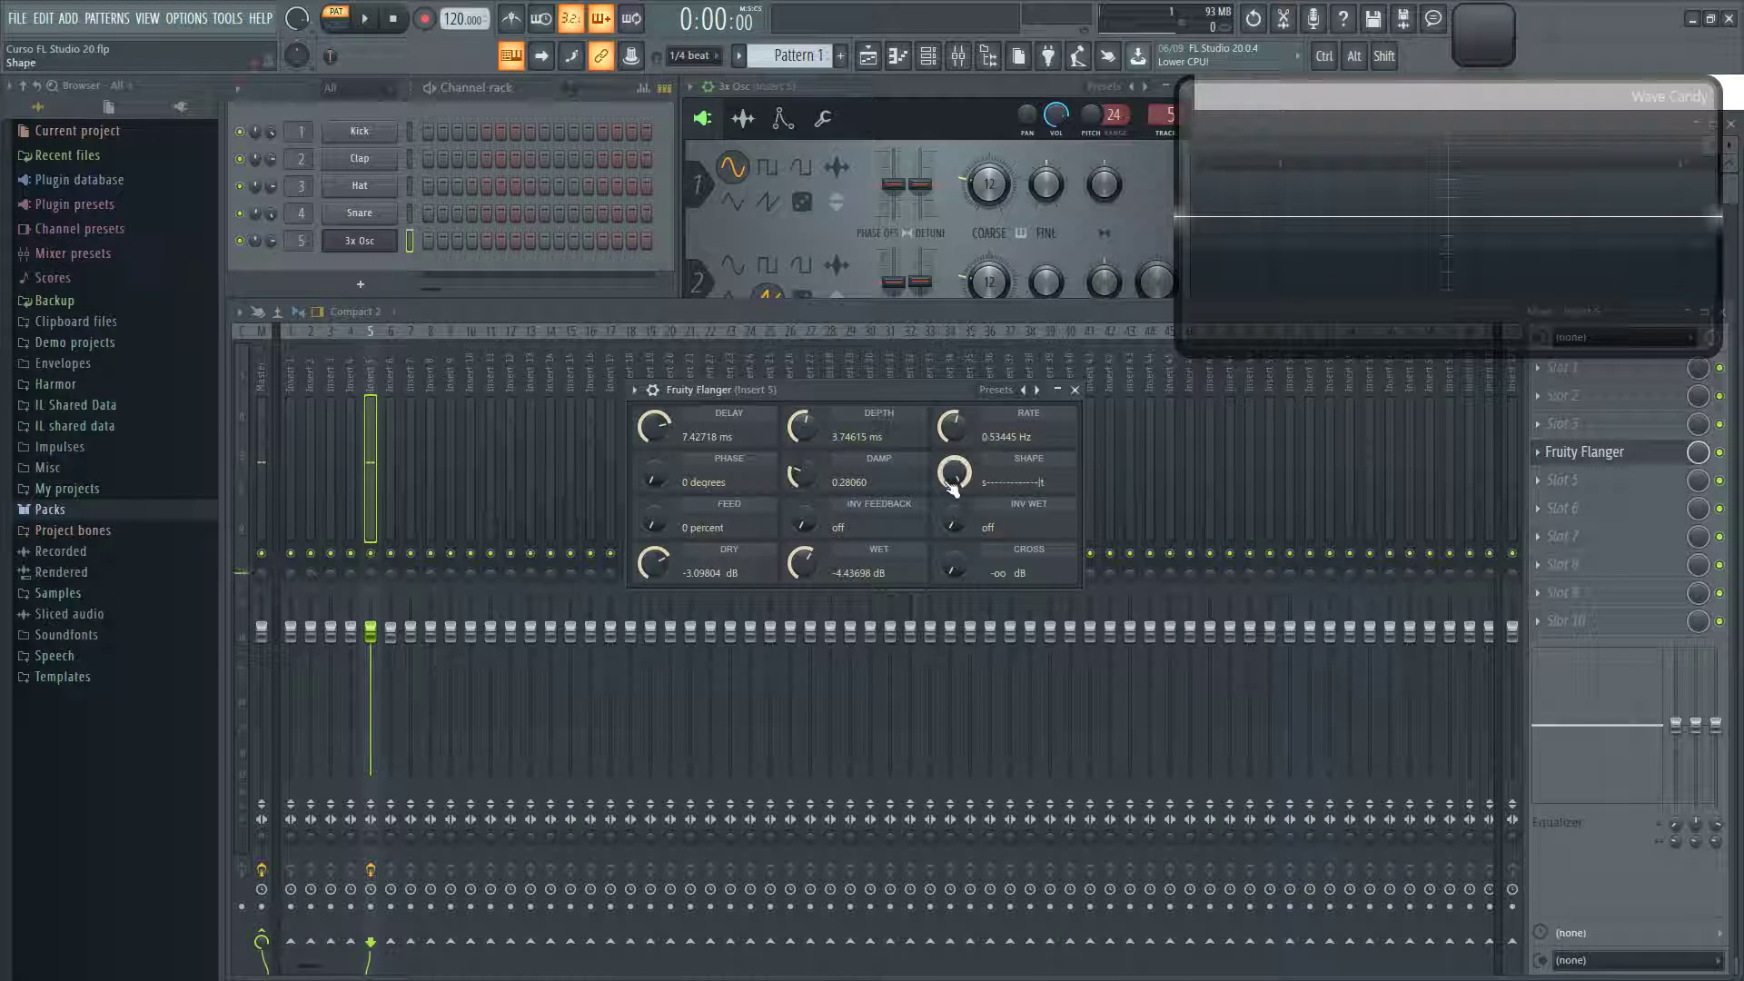
# - Set Phase to 47 degrees and Damp to about 0.37, and return oscillator 1 to a saw wave
pyautogui.moveTo(656, 475); pyautogui.dragTo(658, 451)
pyautogui.moveTo(809, 476); pyautogui.dragTo(811, 460)
pyautogui.click(766, 201)
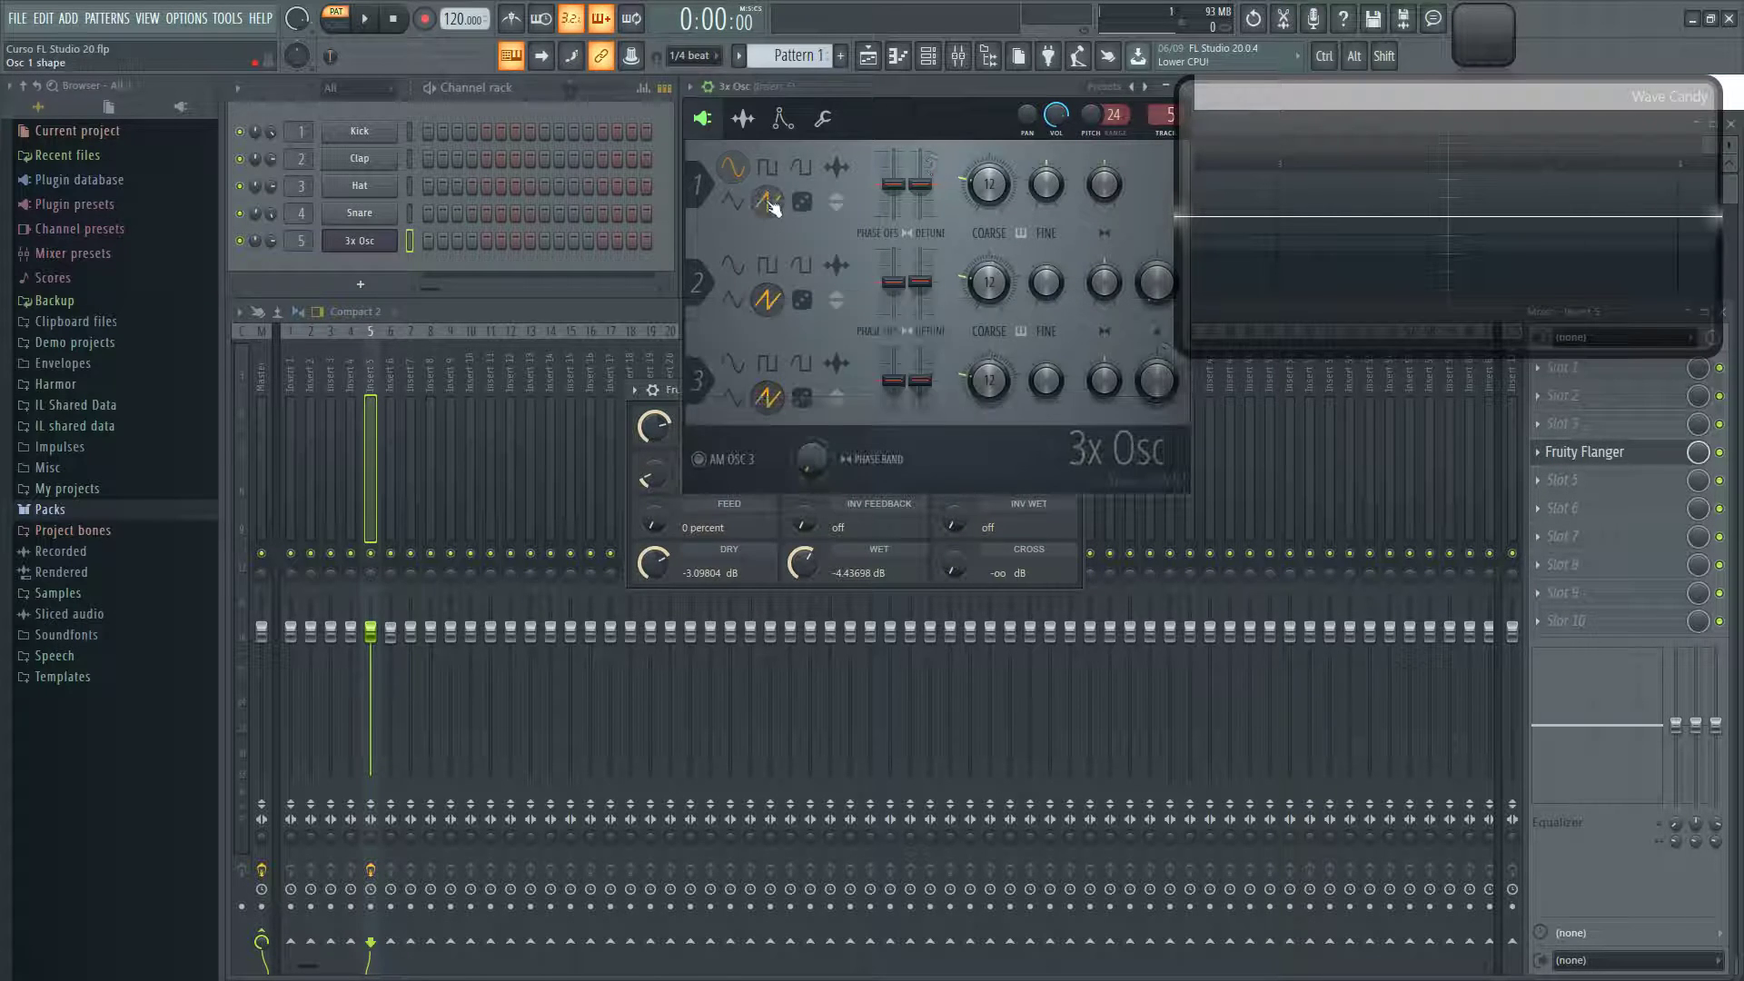
# - Move the Fruity Flanger window clear of 3x Osc and set Shape fully to sine with Rate at 5 Hz
pyautogui.click(1054, 556)
pyautogui.moveTo(939, 389)
pyautogui.mouseDown()
pyautogui.moveTo(965, 552)
pyautogui.moveTo(956, 498)
pyautogui.mouseUp()
pyautogui.moveTo(960, 562); pyautogui.dragTo(962, 626)
pyautogui.press('q')
pyautogui.moveTo(960, 556); pyautogui.dragTo(959, 618)
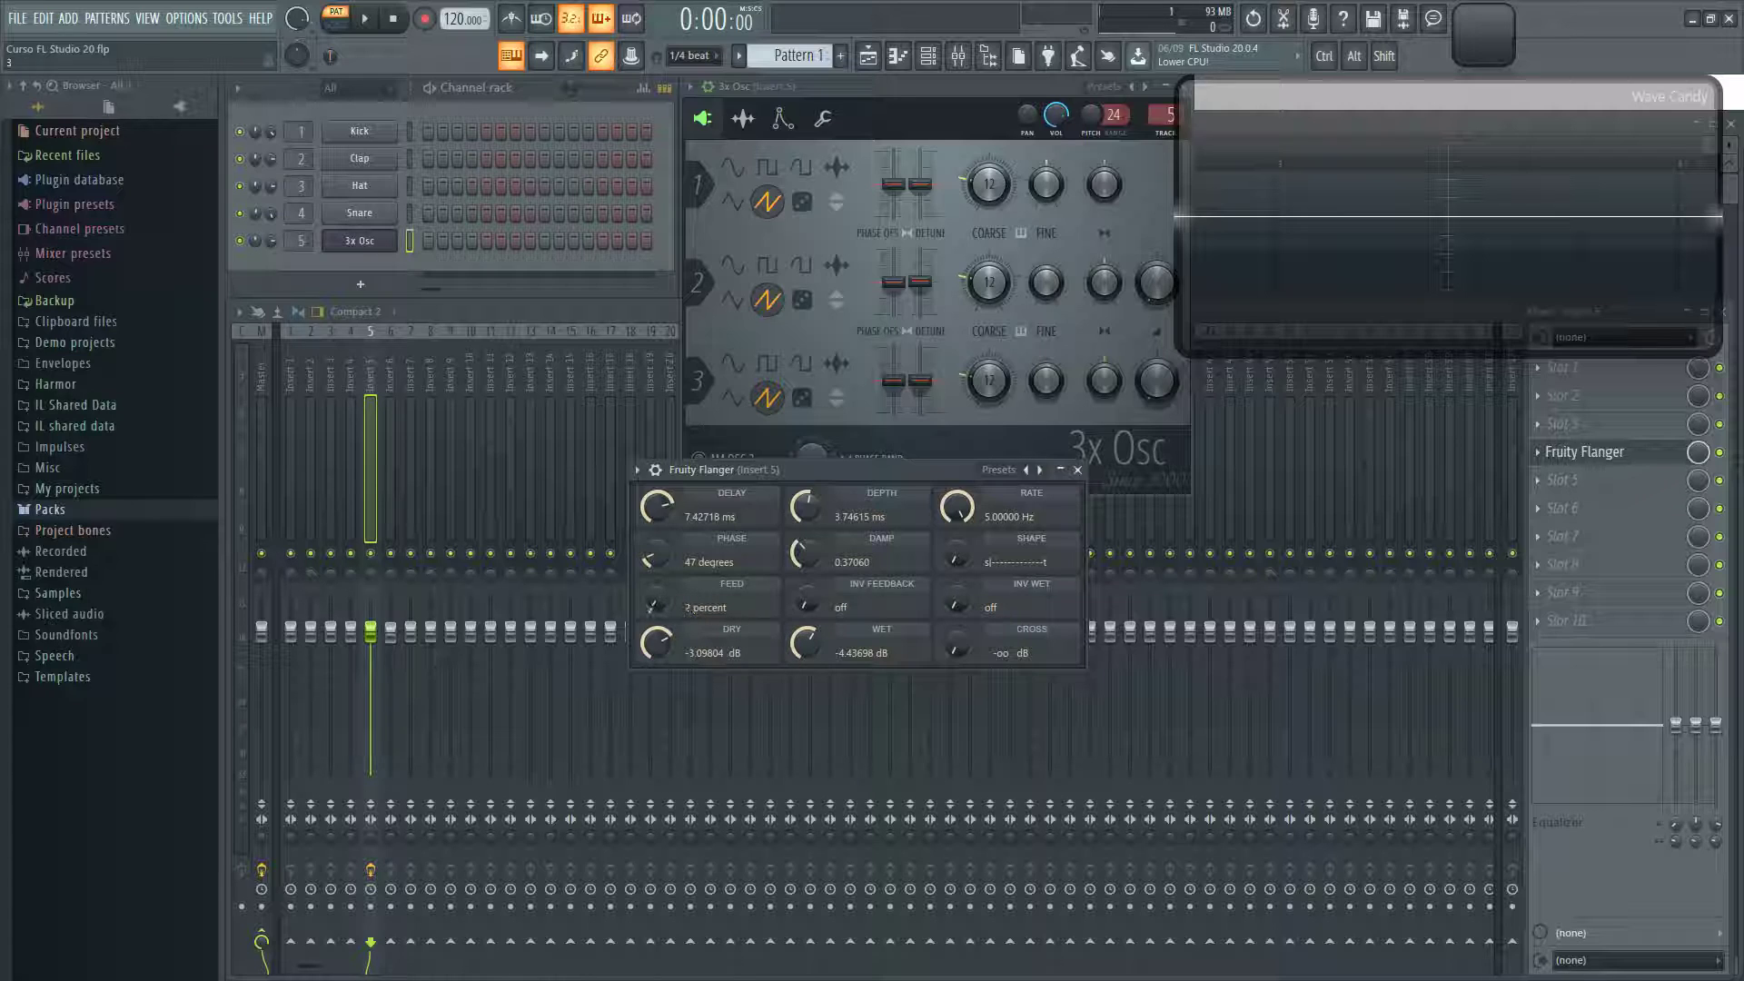
# - Sweep Feed up to 100 percent while playing a test note and settle it at 99 percent
pyautogui.moveTo(666, 607); pyautogui.dragTo(669, 635)
pyautogui.moveTo(663, 604); pyautogui.dragTo(663, 482)
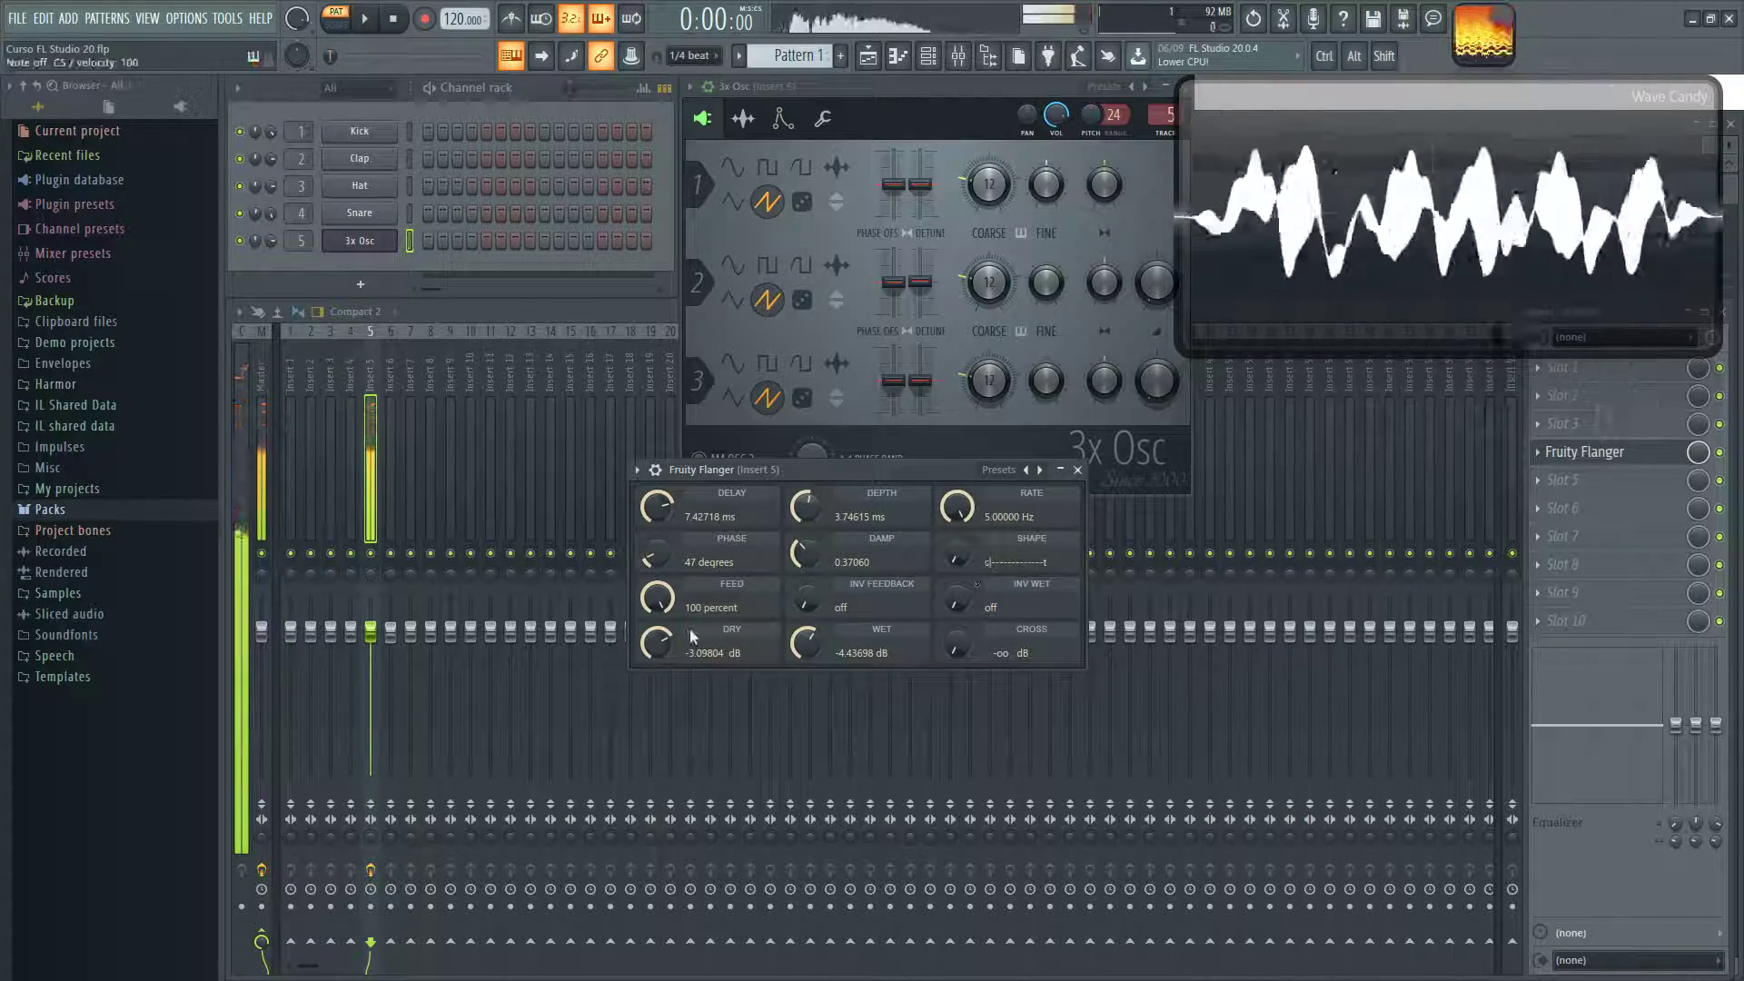
pyautogui.scroll(-1, 672, 608)
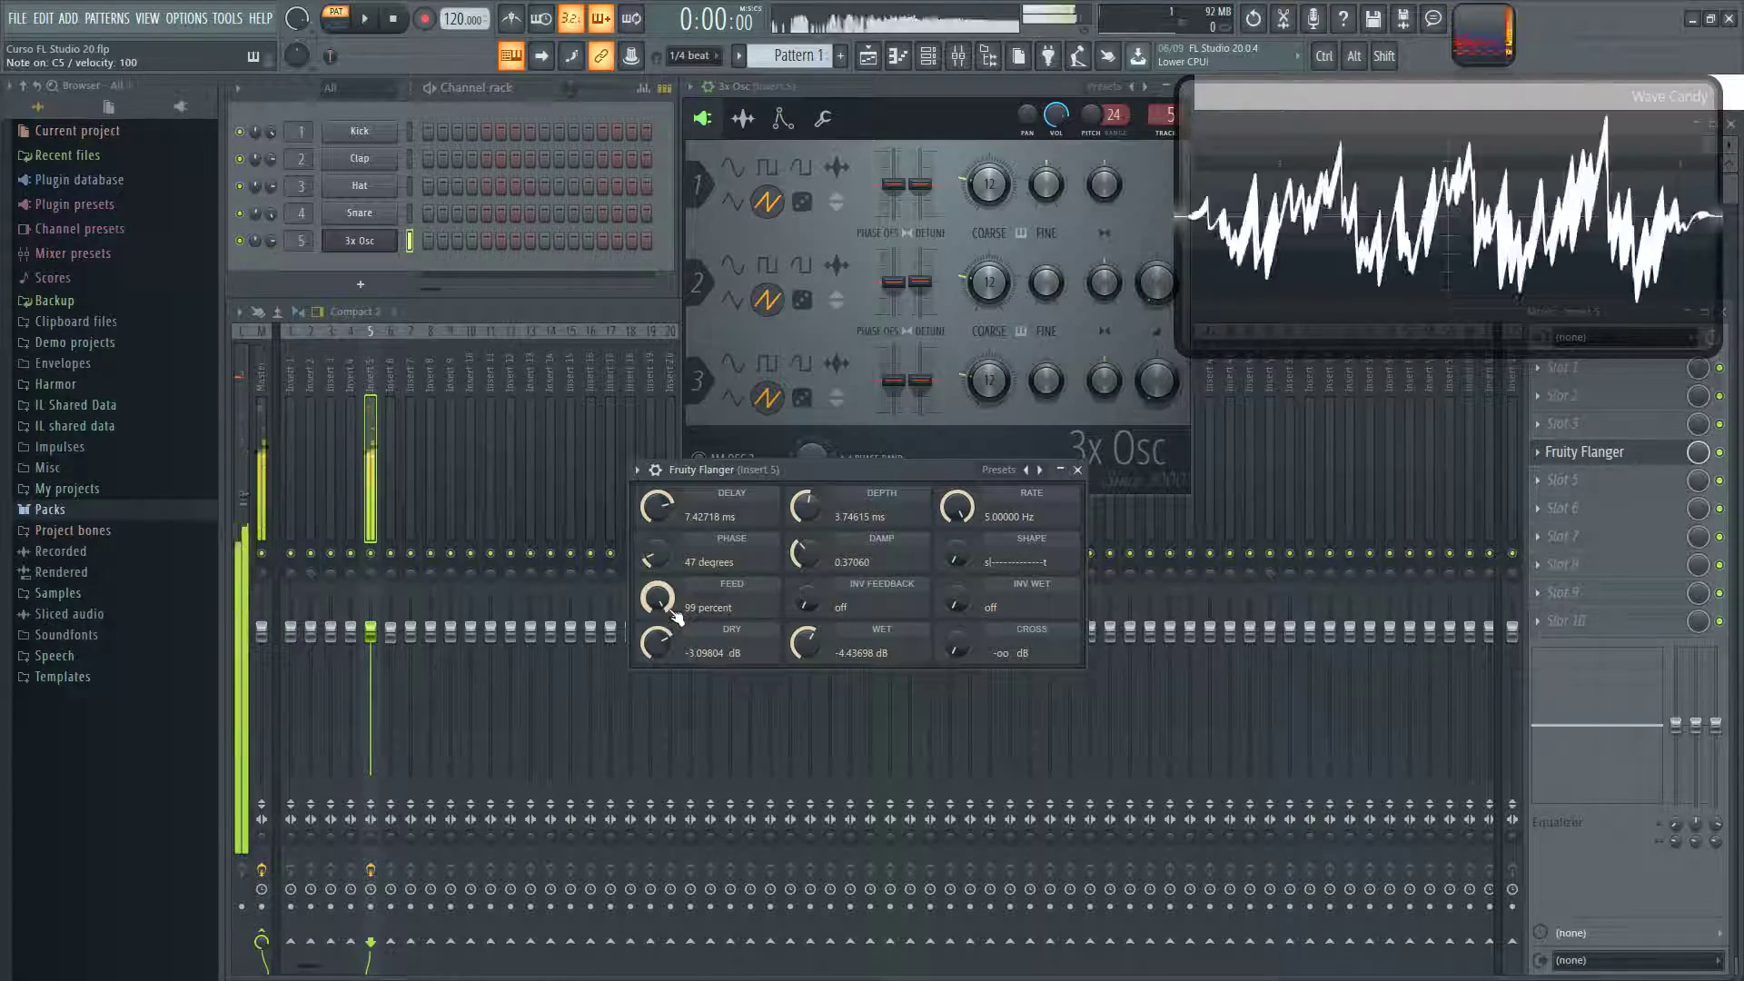
# - Set Rate to about 3.04 Hz, Depth to about 2.28 ms, Delay to about 2.61 ms and Phase to 0 degrees, testing with a note
pyautogui.moveTo(961, 510); pyautogui.dragTo(961, 530)
pyautogui.moveTo(806, 507); pyautogui.dragTo(807, 529)
pyautogui.moveTo(659, 507); pyautogui.dragTo(659, 536)
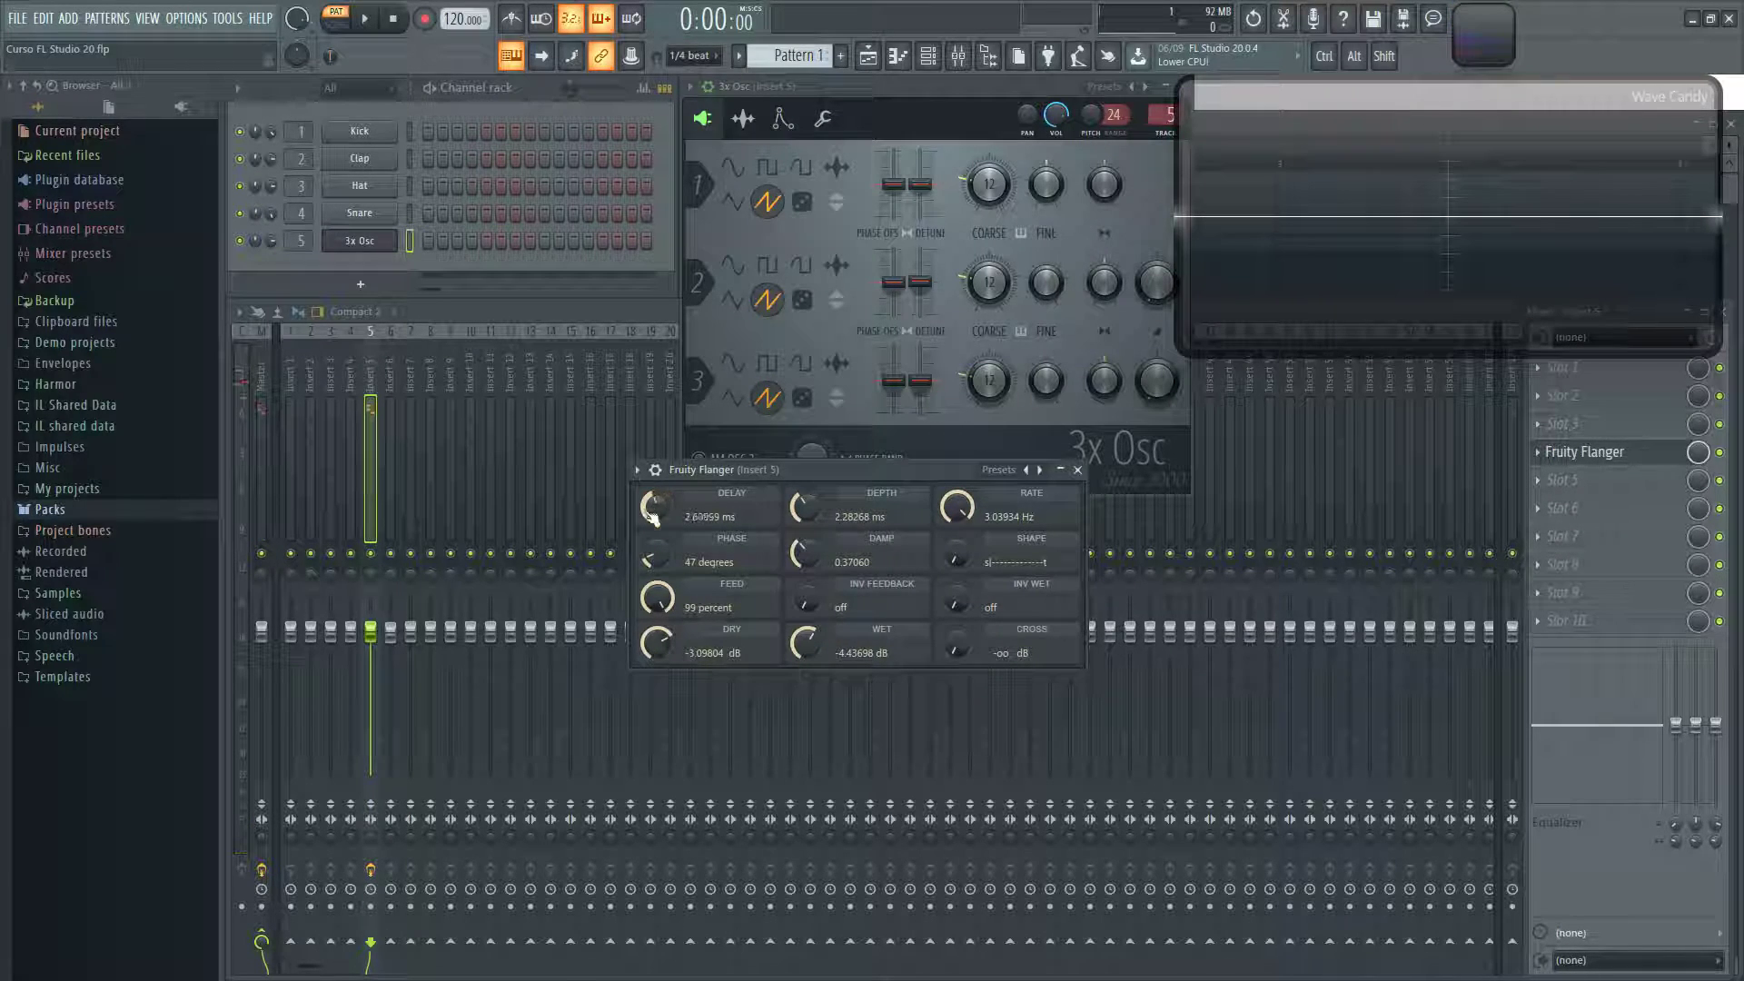
pyautogui.press('z')
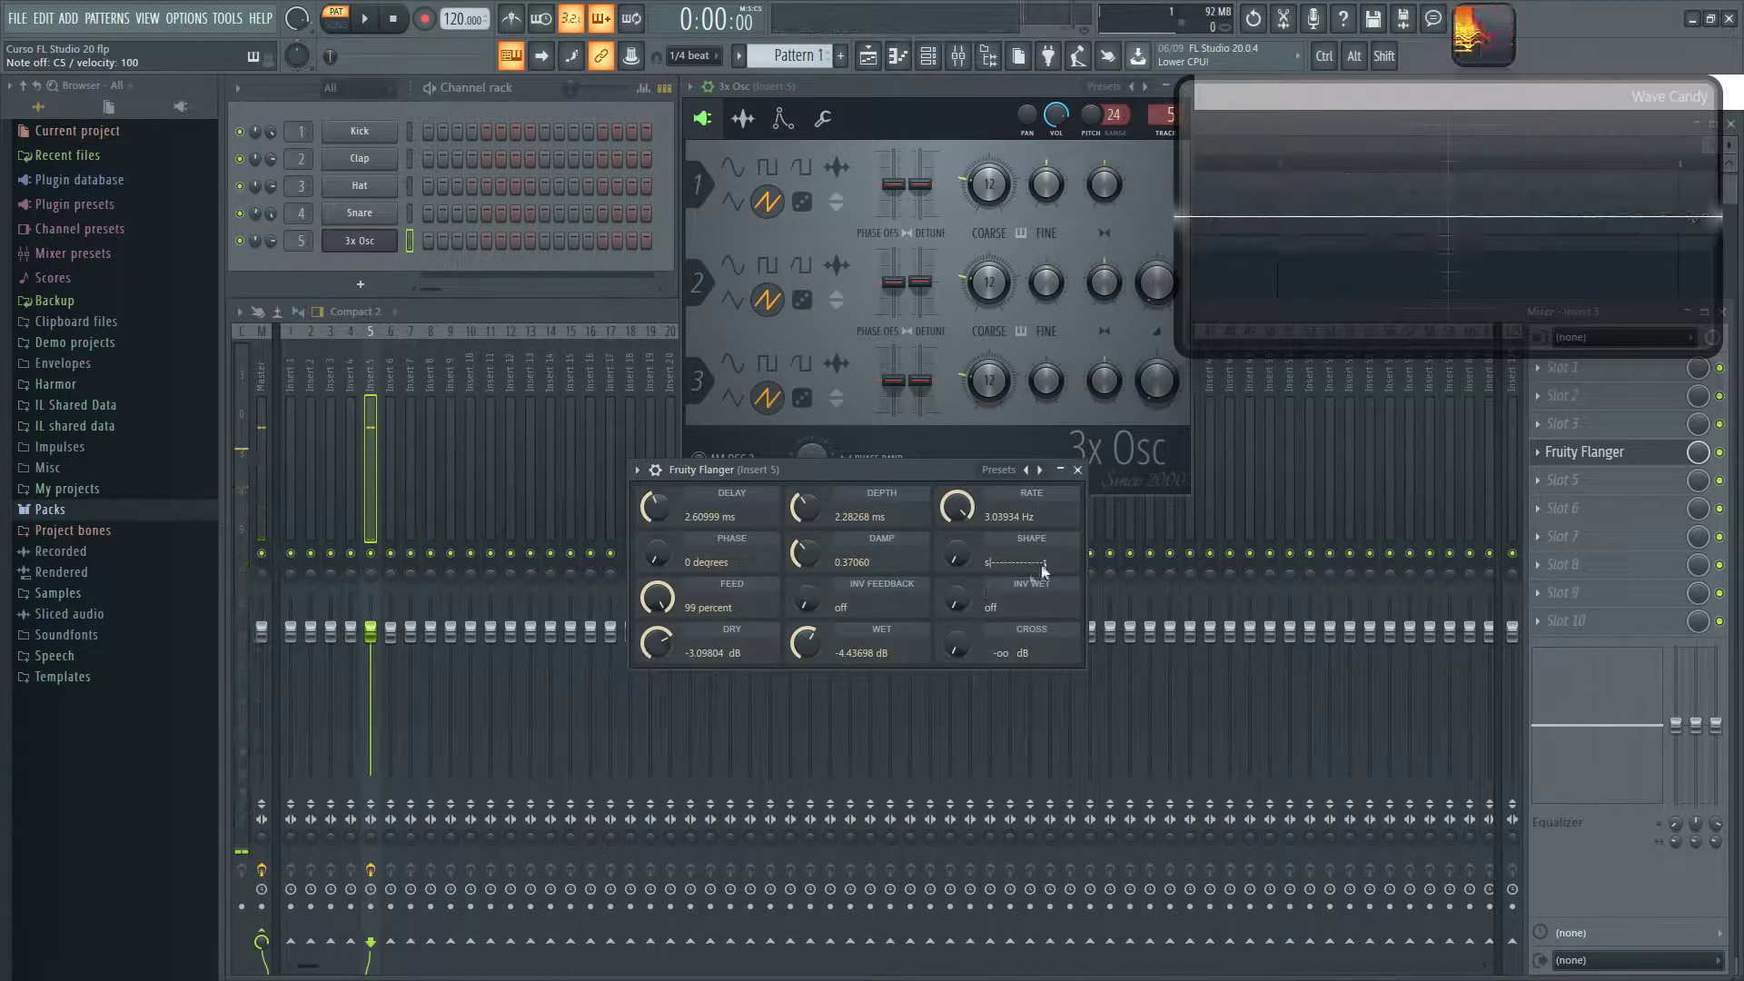
# - Alternate Shape between sine and triangle while playing test notes, ending fully on triangle
pyautogui.press('z')
pyautogui.scroll(5, 970, 563)
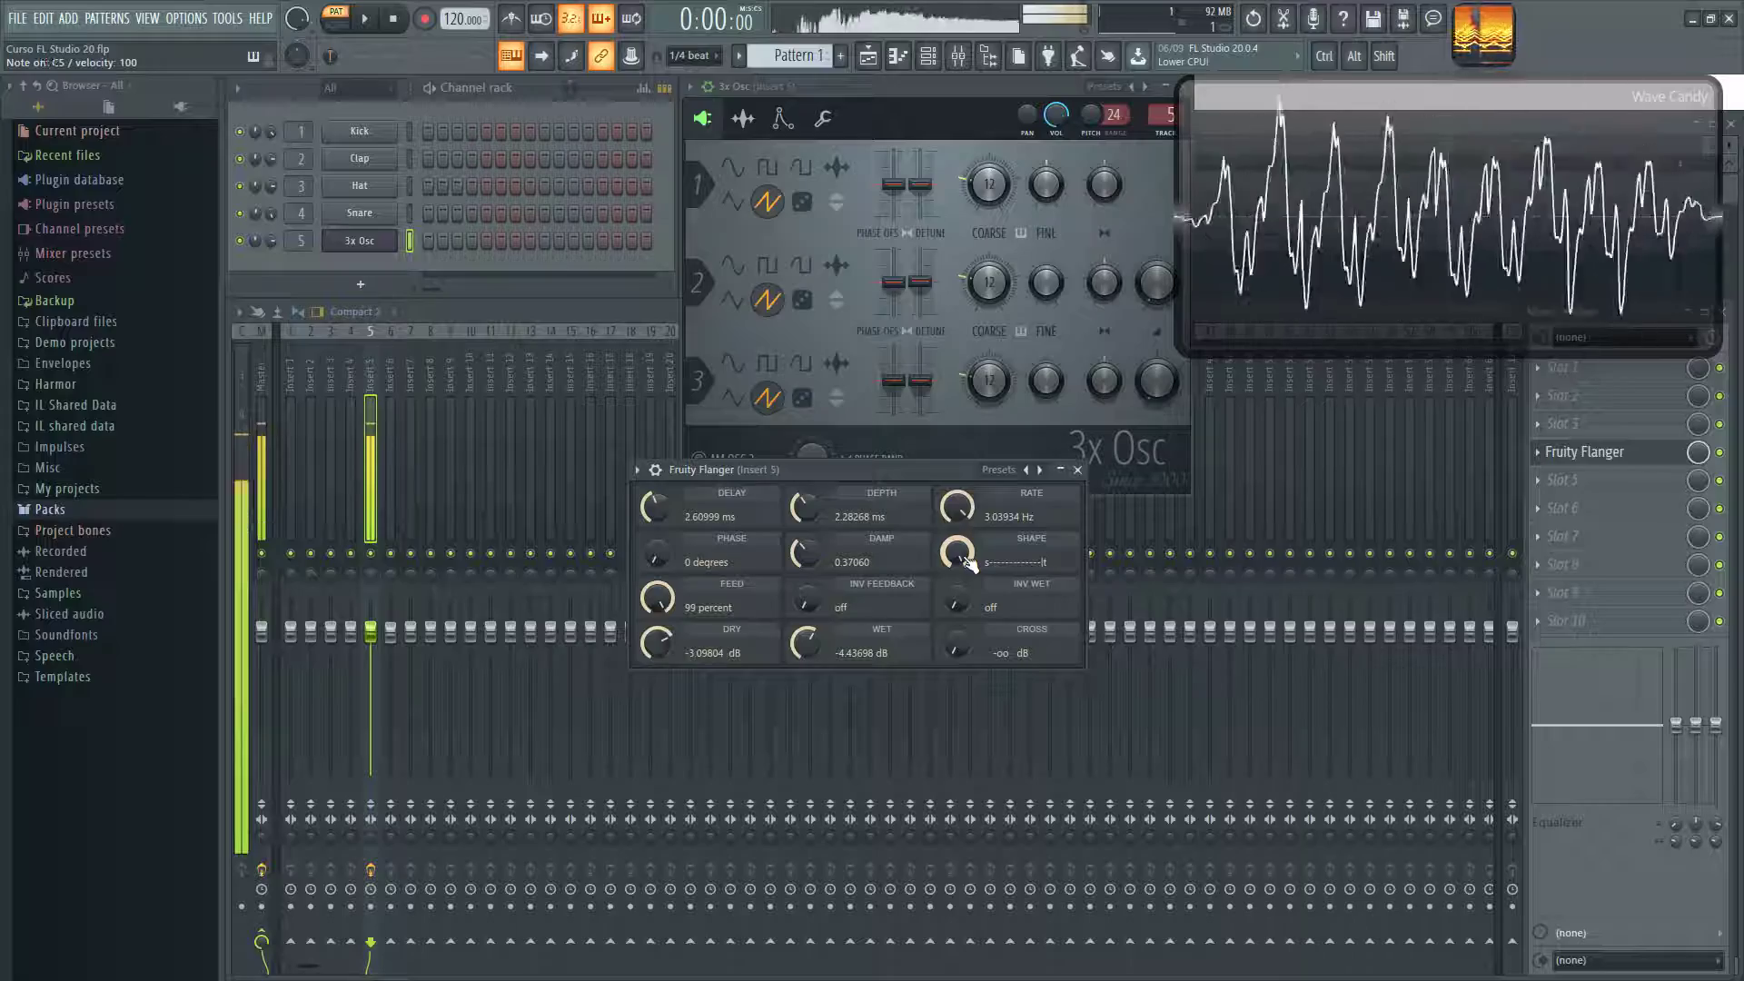
pyautogui.press('z')
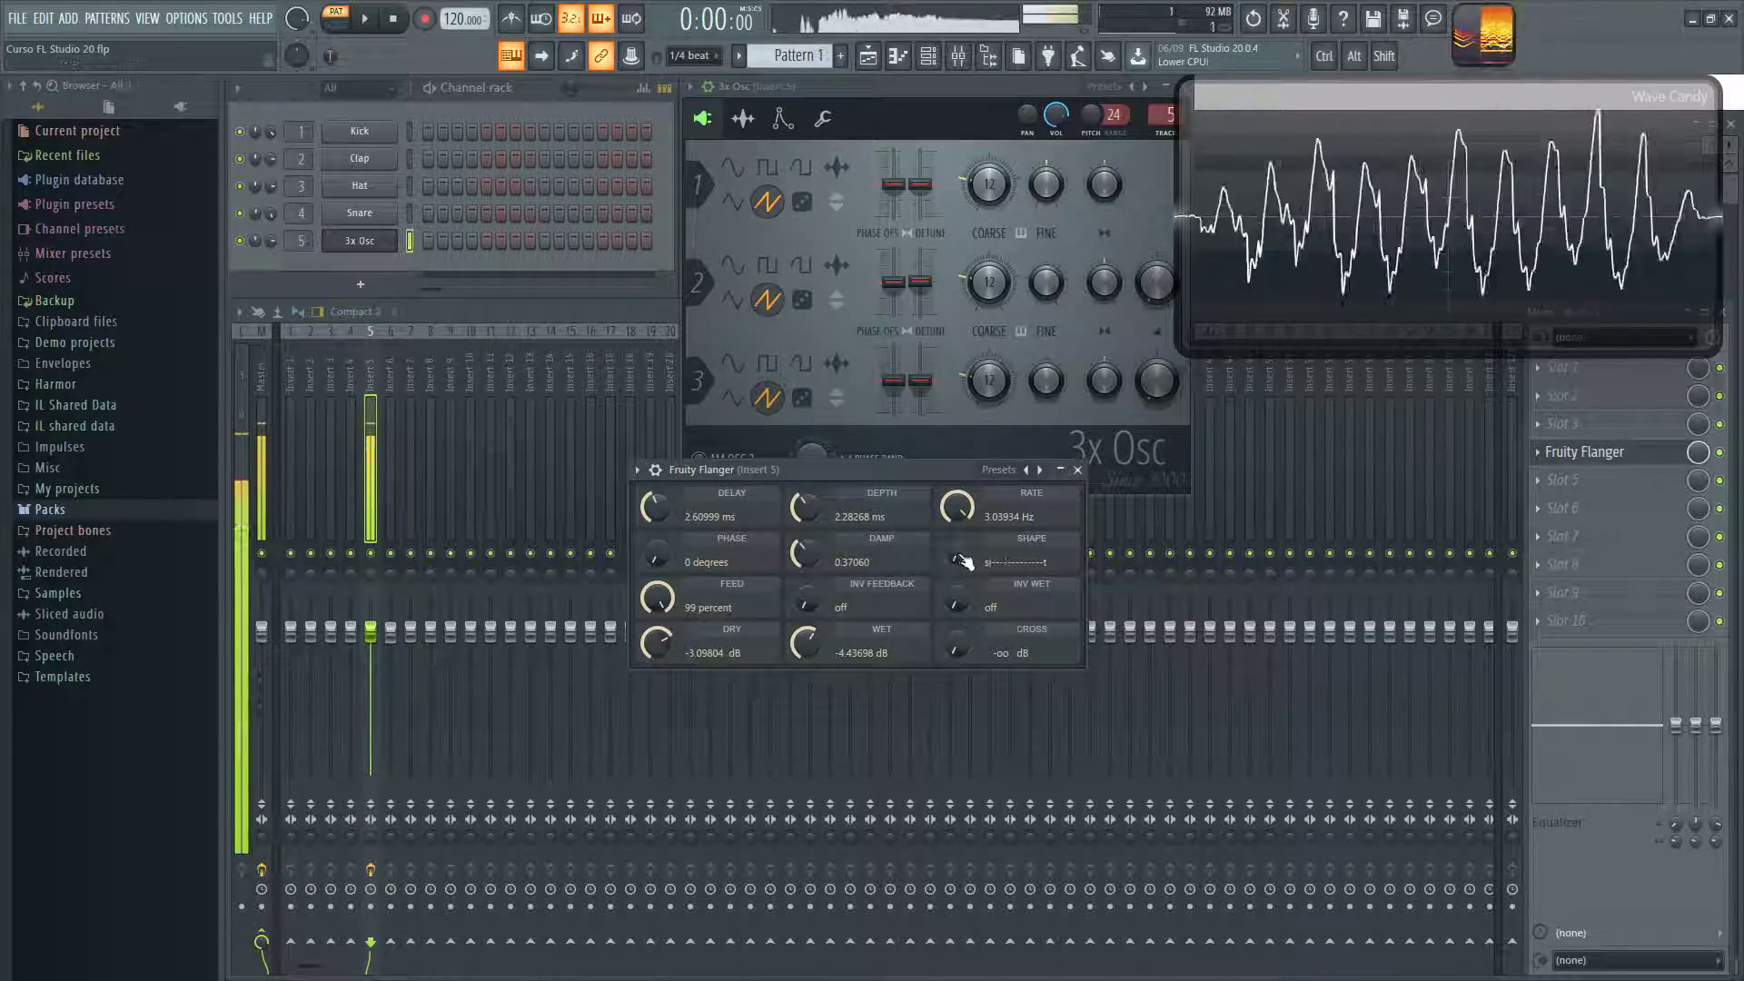
pyautogui.press('z')
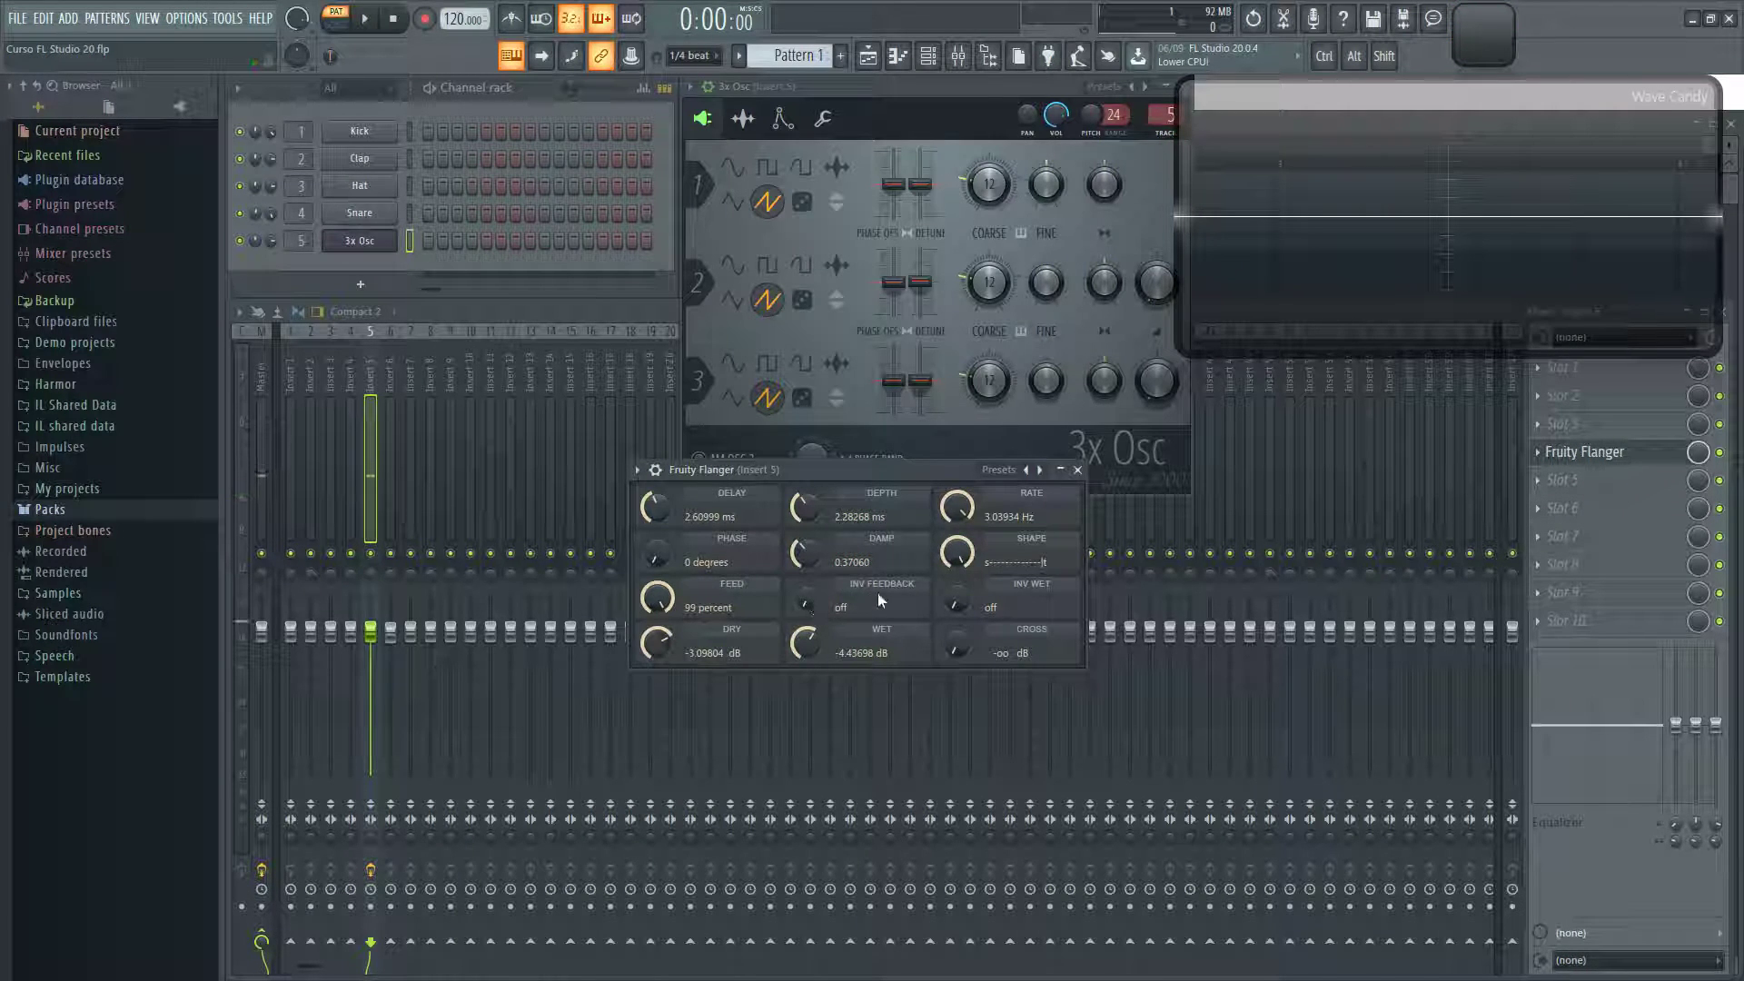
# - Turn Inv Feedback on and return Shape fully to sine while playing test notes
pyautogui.press('z')
pyautogui.moveTo(812, 605); pyautogui.dragTo(812, 527)
pyautogui.moveTo(813, 597)
pyautogui.mouseDown()
pyautogui.moveTo(814, 645)
pyautogui.moveTo(813, 590)
pyautogui.mouseUp()
pyautogui.moveTo(812, 610); pyautogui.dragTo(811, 603)
pyautogui.press('z')
pyautogui.moveTo(967, 551); pyautogui.dragTo(963, 566)
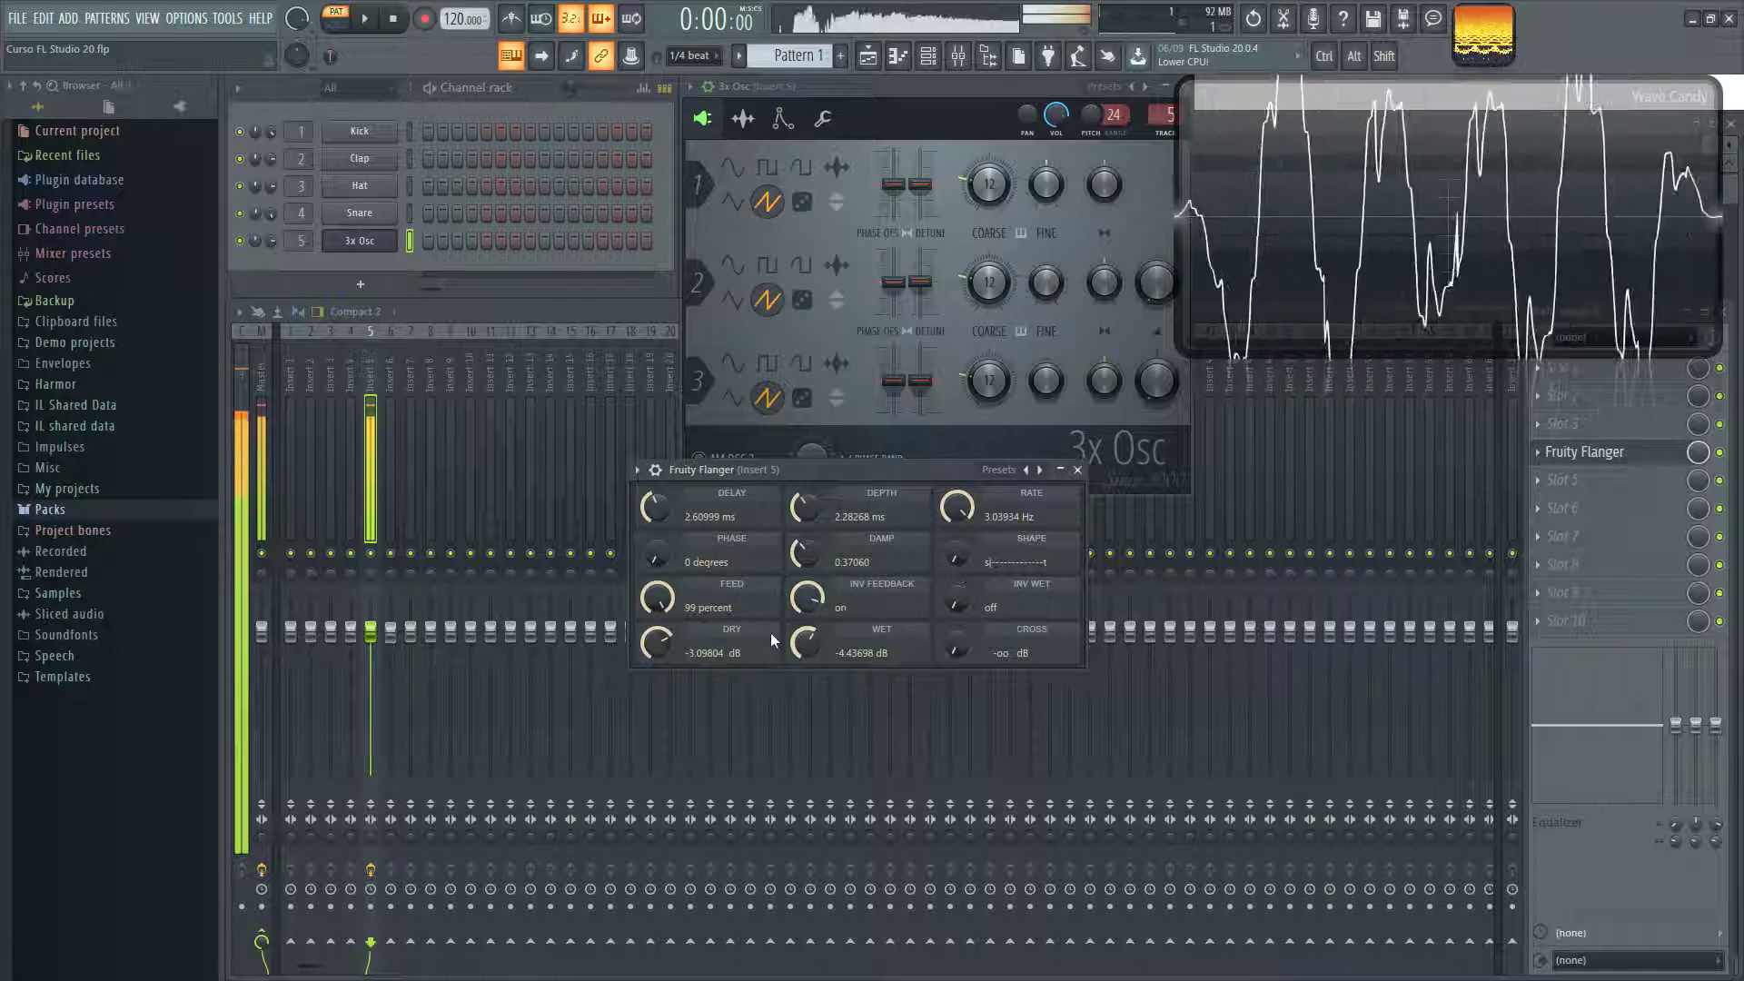
# - Reduce Feed to 60 percent and switch Inv Wet on and off during a test note, ending with it off
pyautogui.moveTo(658, 597); pyautogui.dragTo(660, 610)
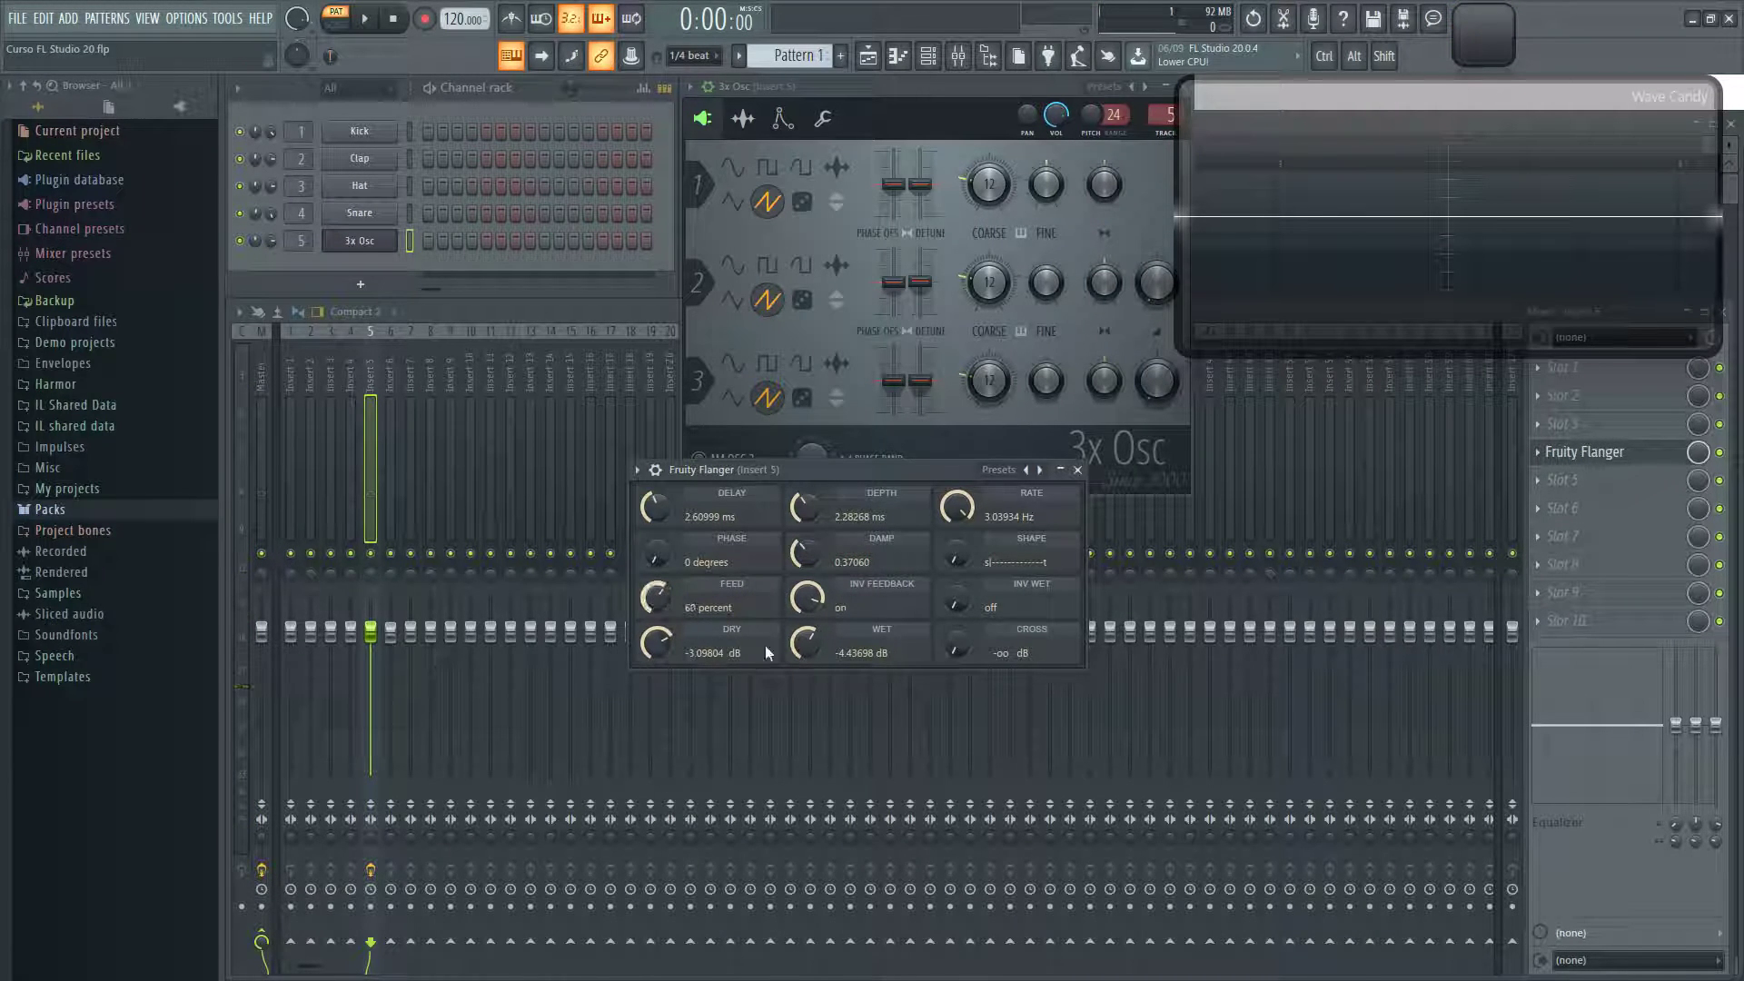
pyautogui.press('z')
pyautogui.click(956, 599)
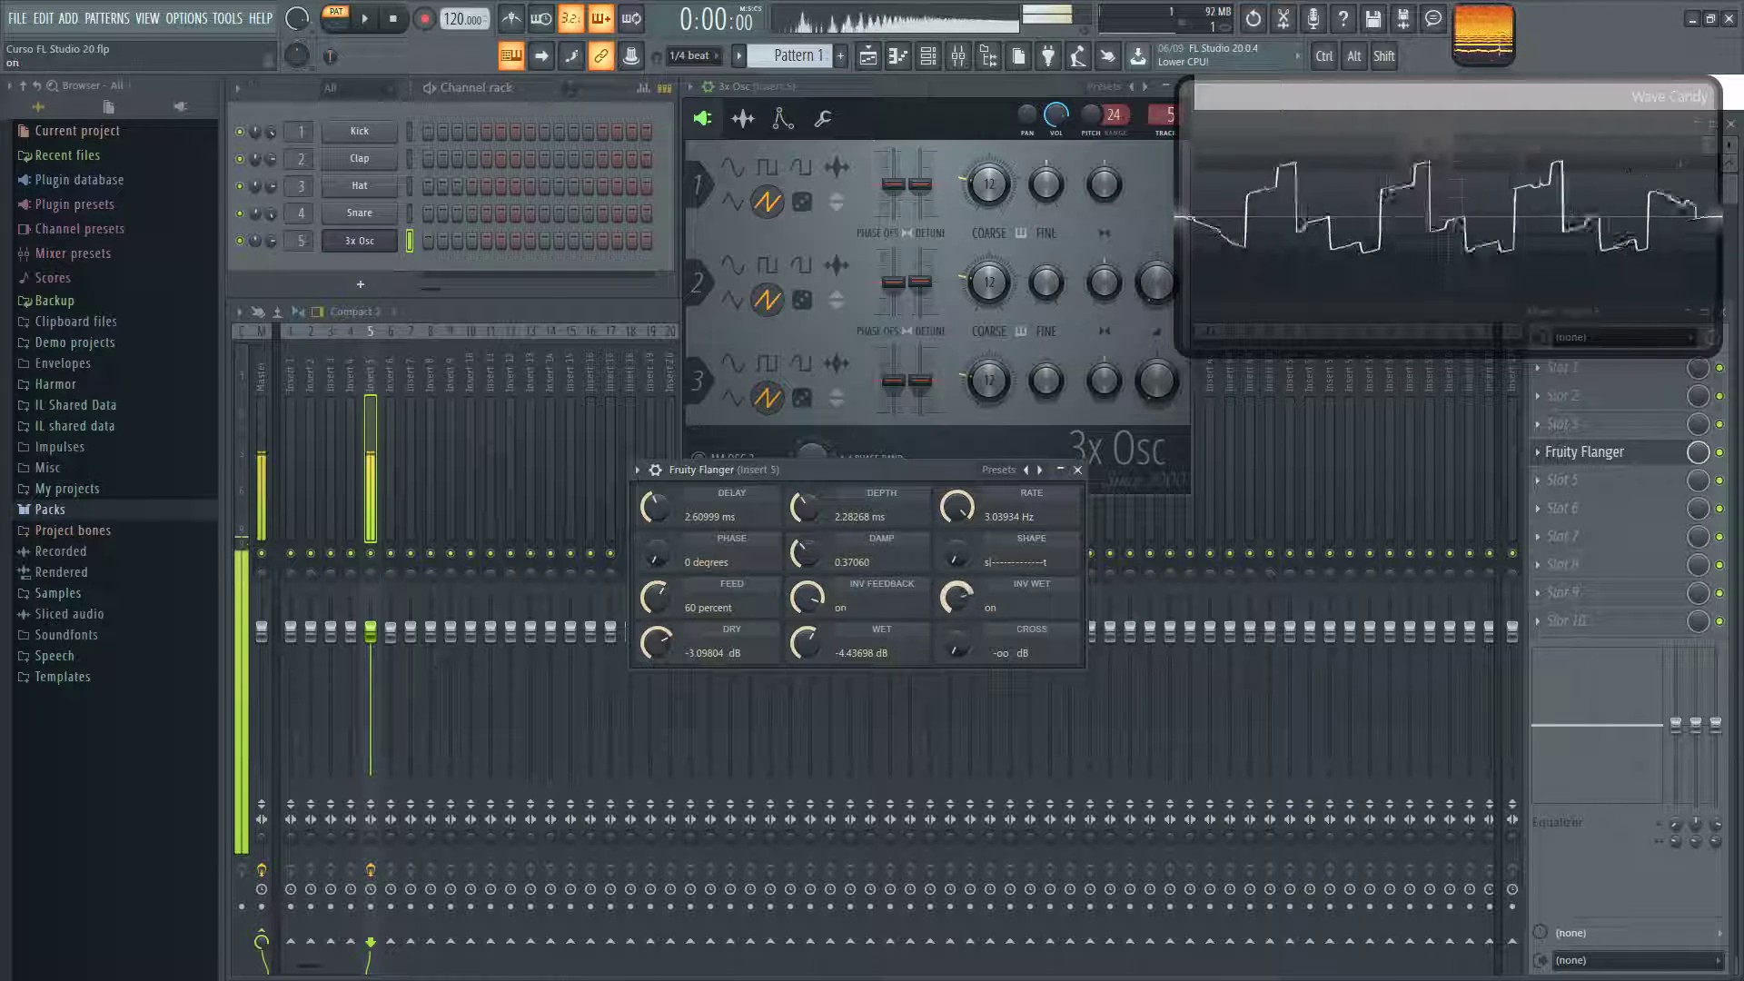
pyautogui.click(968, 607)
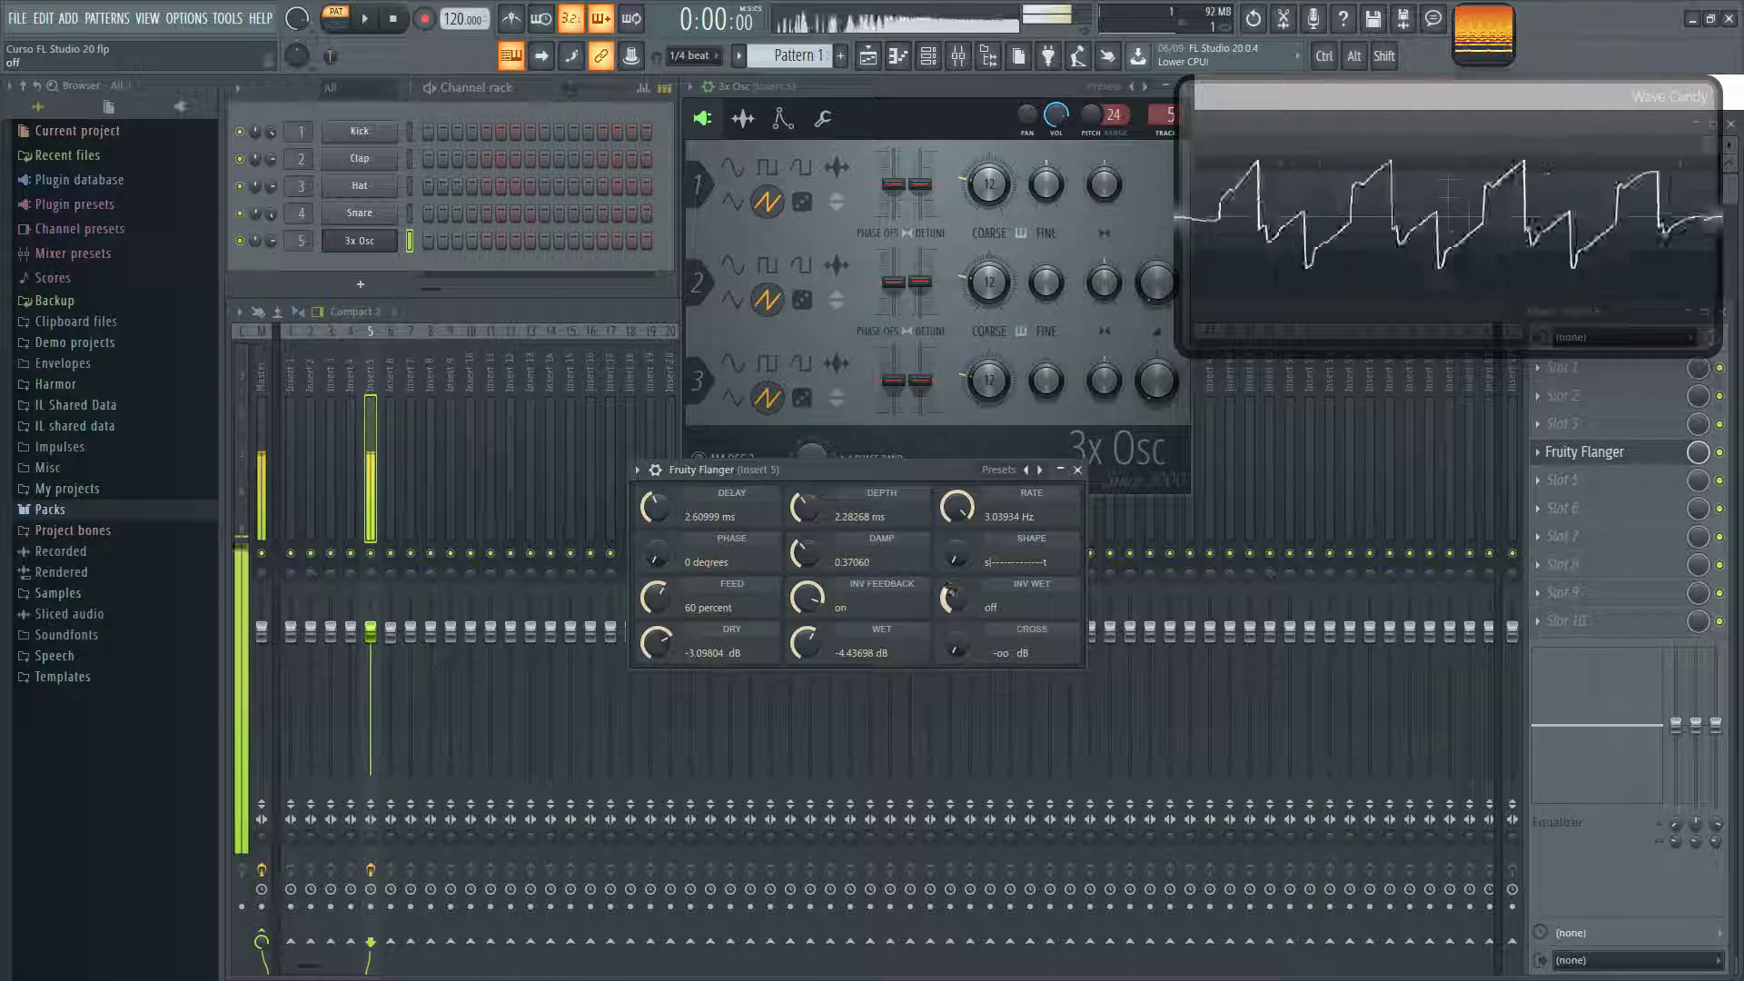
pyautogui.click(968, 607)
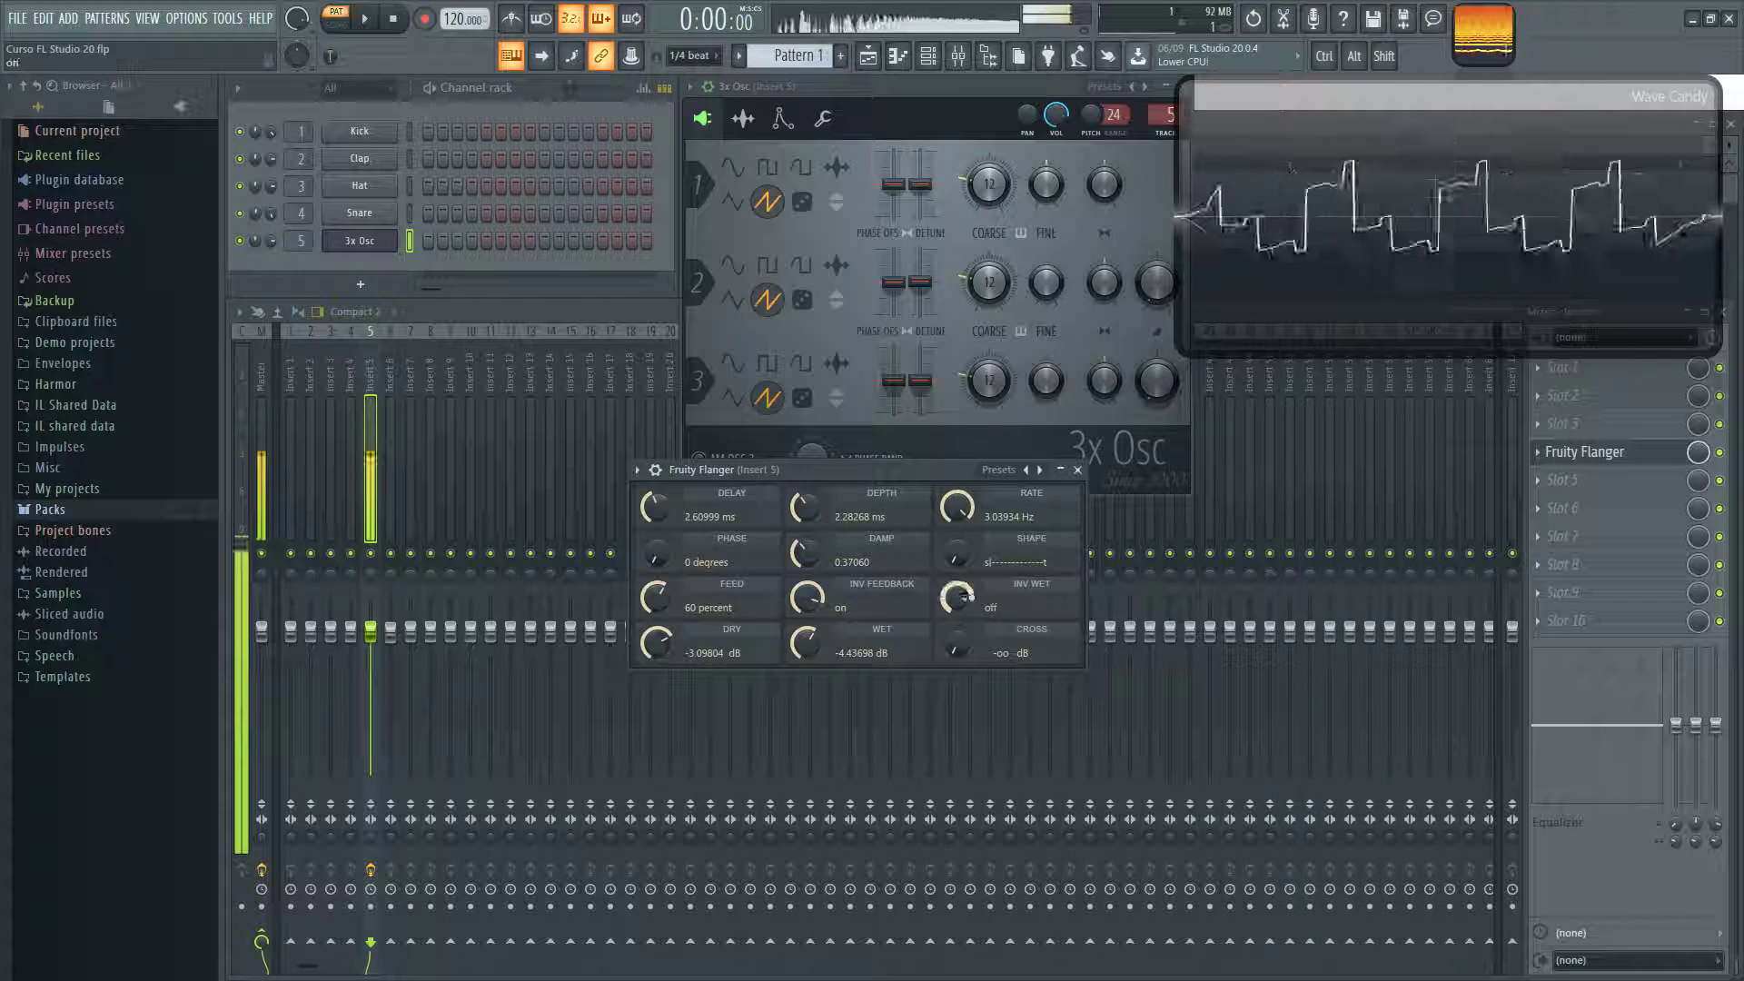
pyautogui.click(952, 599)
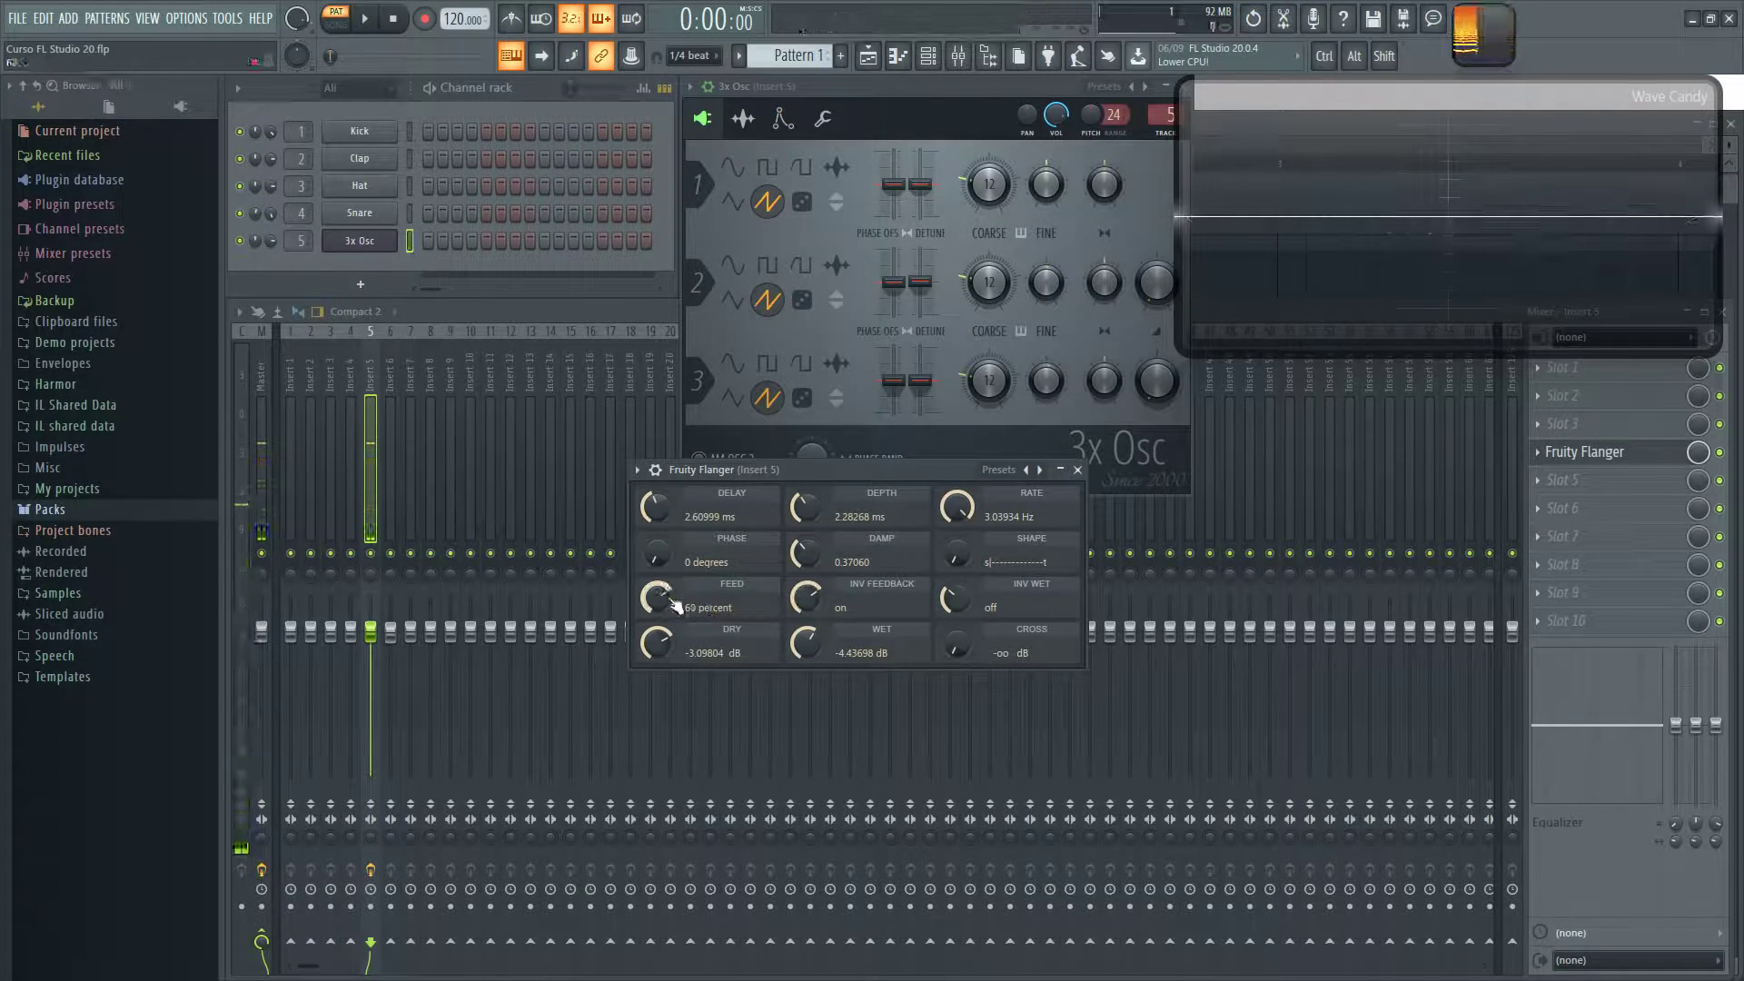
# - Set Feed to 69 percent, Phase to 118 degrees and Damp to about 0.43, shifting the flanger window slightly
pyautogui.moveTo(663, 589); pyautogui.dragTo(663, 580)
pyautogui.moveTo(881, 472); pyautogui.dragTo(861, 472)
pyautogui.moveTo(641, 560); pyautogui.dragTo(645, 549)
pyautogui.moveTo(776, 548); pyautogui.dragTo(777, 540)
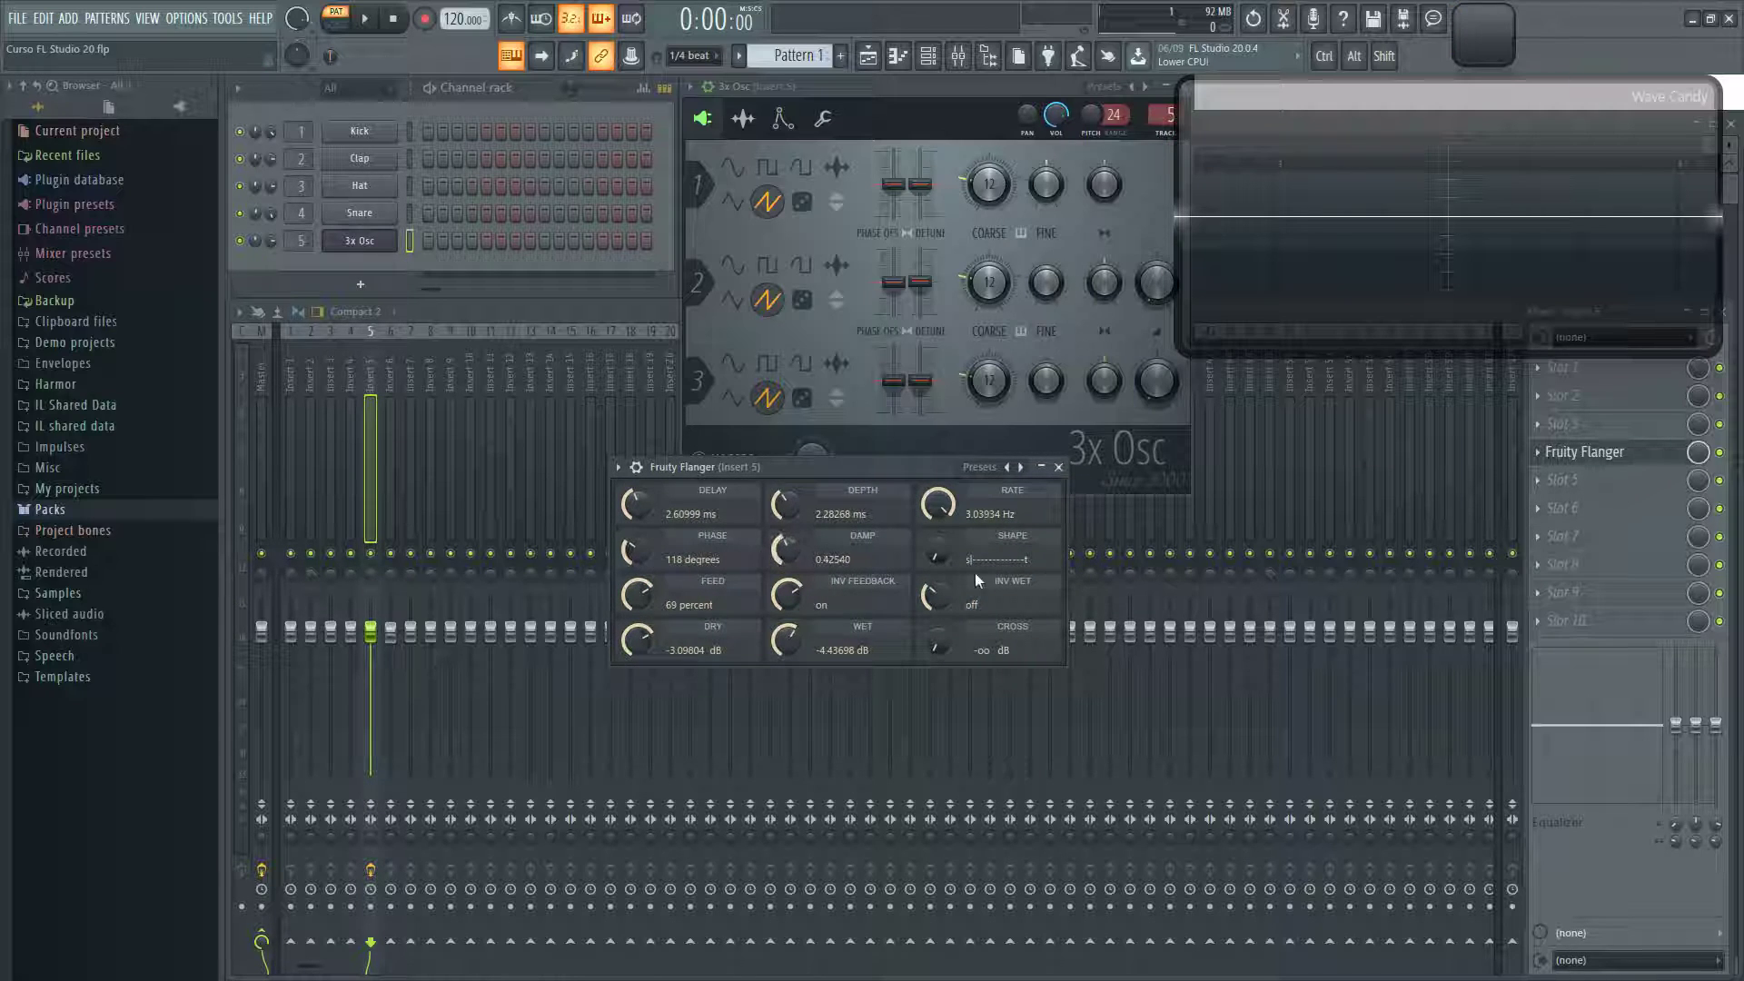
# - Set Shape partway towards triangle, Rate to 0.3125 Hz, Delay to about 3.74 ms and Depth to about 2.87 ms
pyautogui.moveTo(939, 556); pyautogui.dragTo(949, 534)
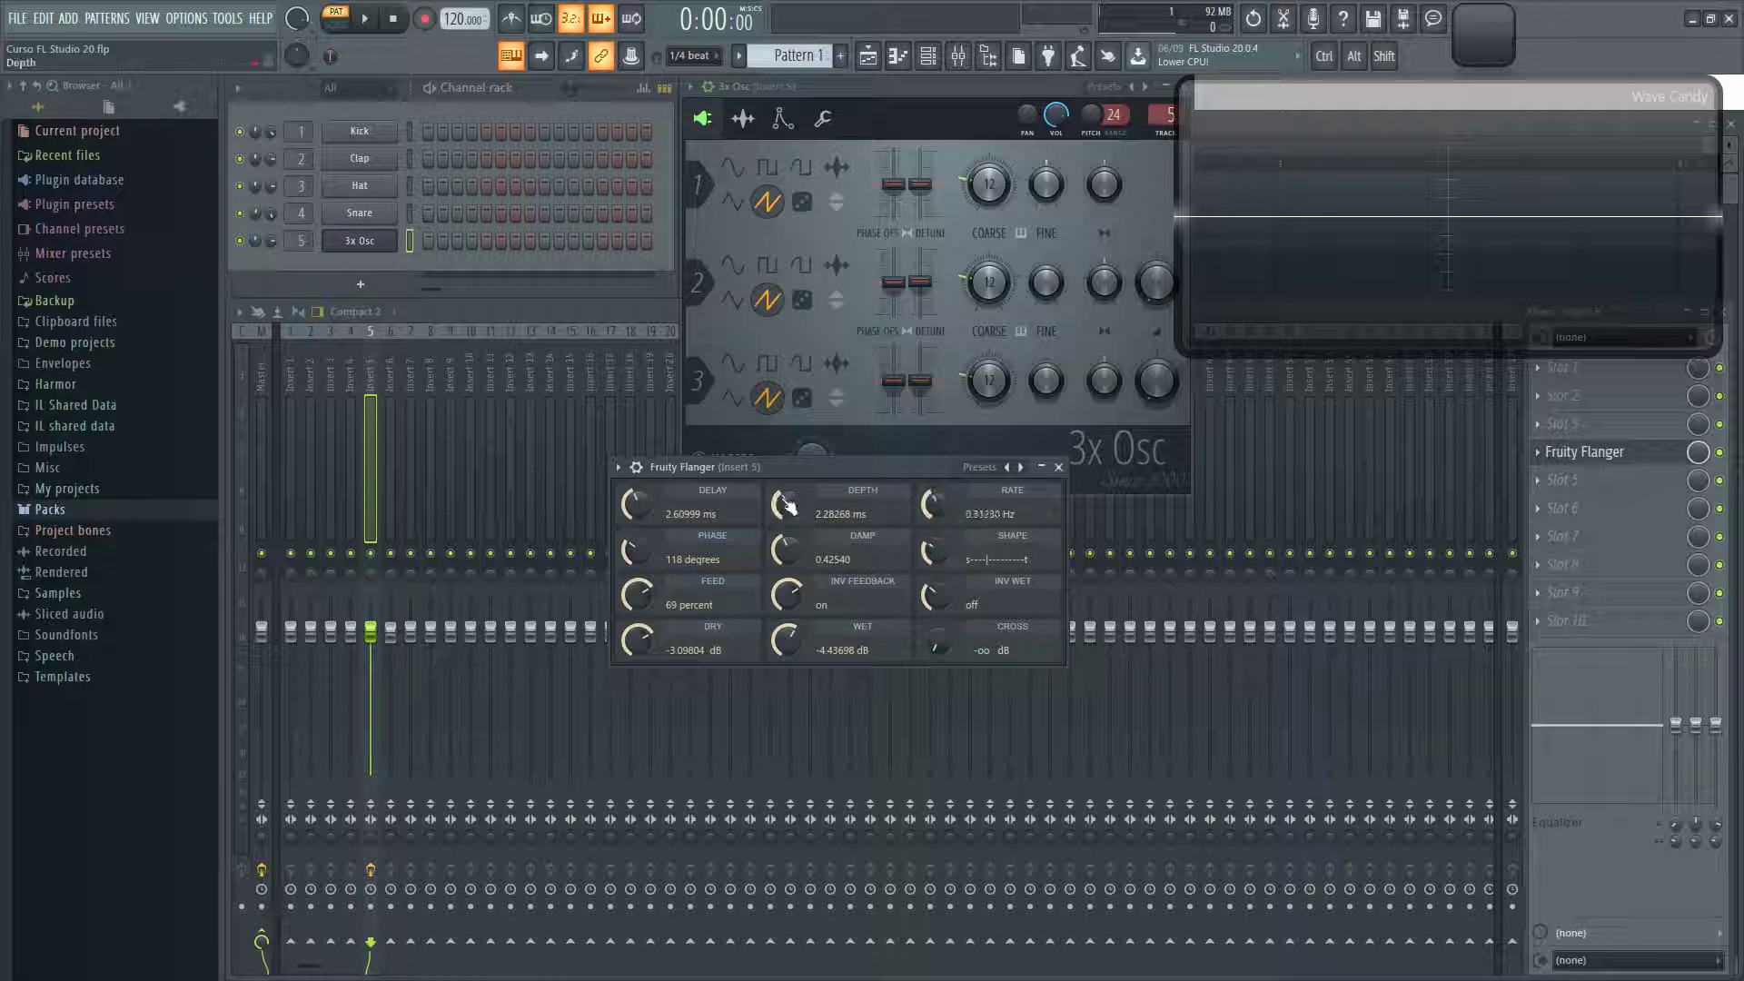
pyautogui.moveTo(651, 516); pyautogui.dragTo(651, 506)
pyautogui.moveTo(787, 505); pyautogui.dragTo(786, 496)
# - Set Phase to 105 degrees, Feed to 99 percent and Damp to about 0.876 while playing a test note
pyautogui.moveTo(635, 551); pyautogui.dragTo(652, 604)
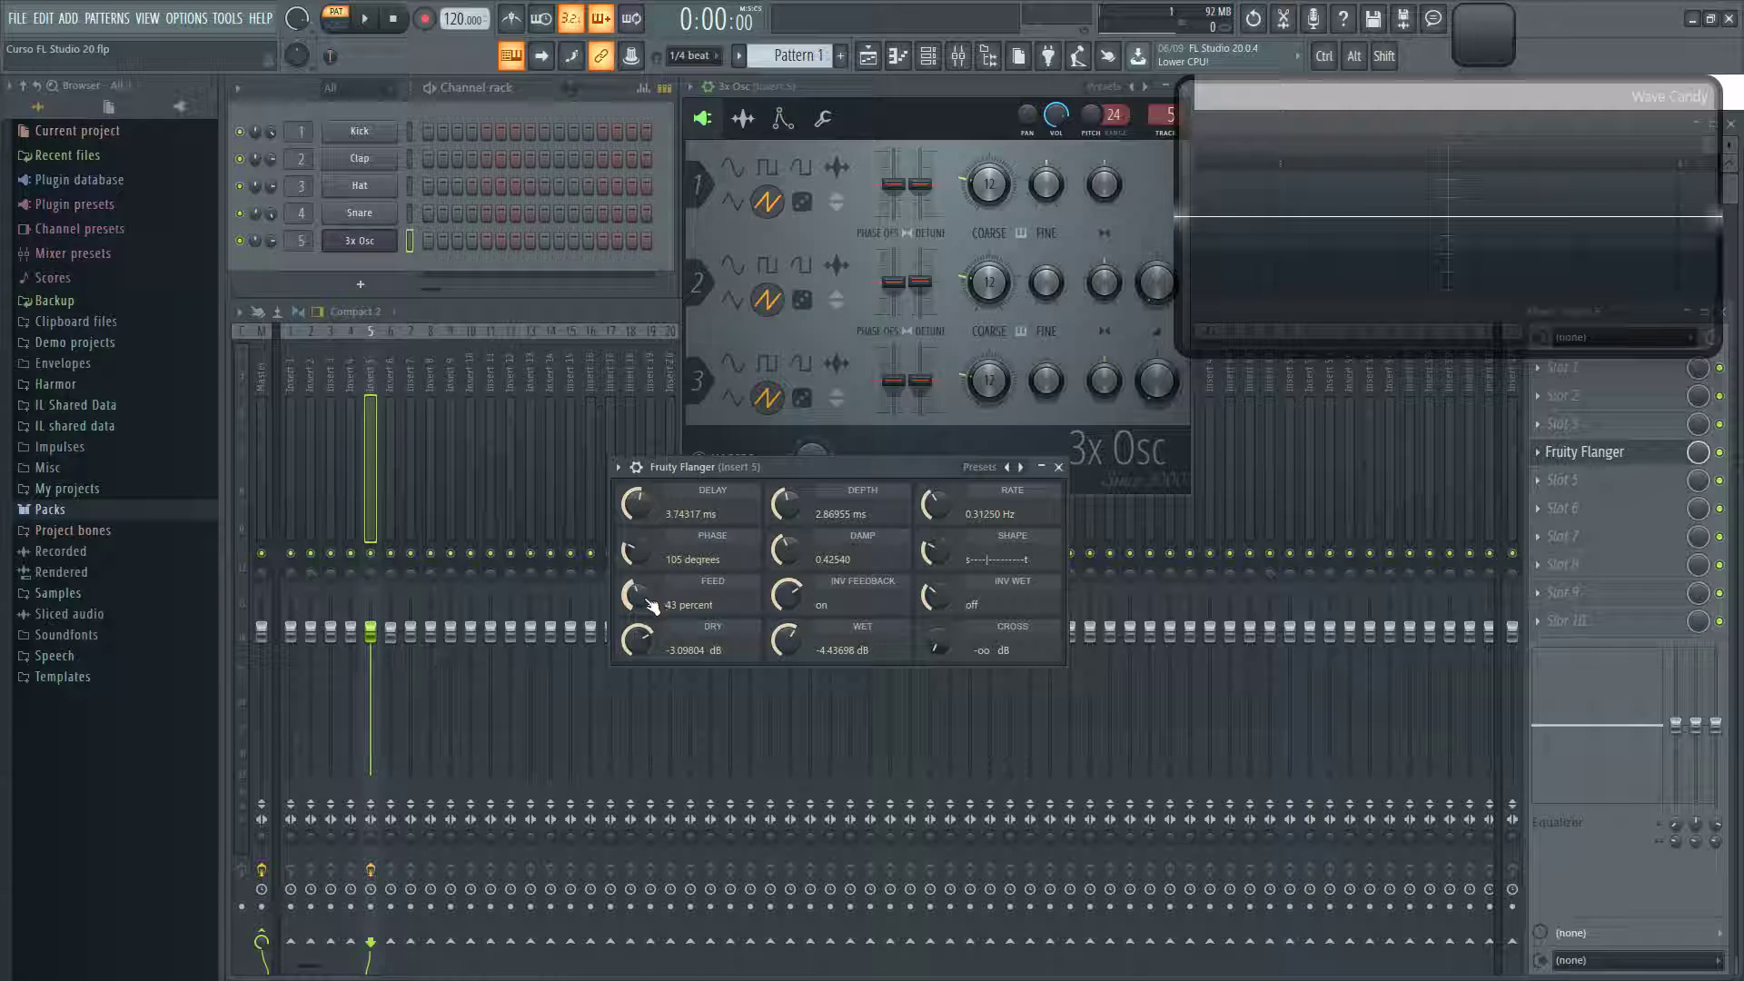
pyautogui.scroll(10, 650, 604)
pyautogui.moveTo(786, 548)
pyautogui.mouseDown()
pyautogui.moveTo(787, 504)
pyautogui.moveTo(800, 577)
pyautogui.mouseUp()
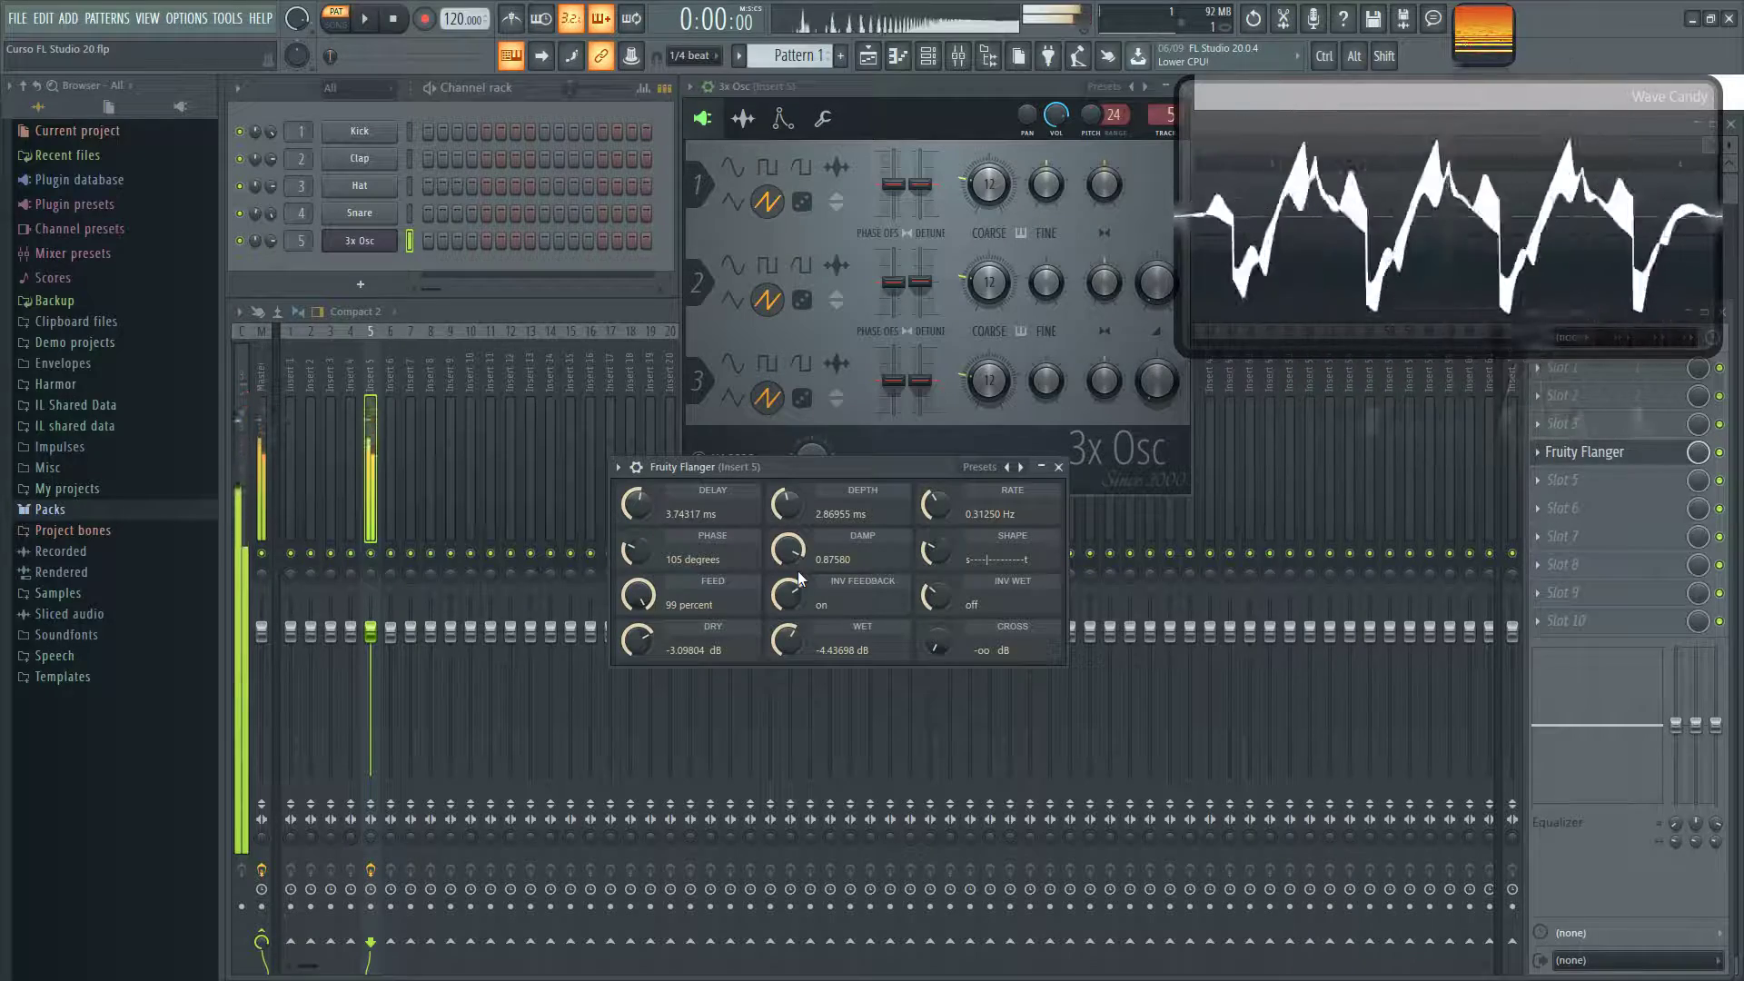
# - Turn Inv Feedback off, set Cross to about -6.02 dB, and switch Inv Wet on and back off during a test note
pyautogui.moveTo(805, 603); pyautogui.dragTo(809, 609)
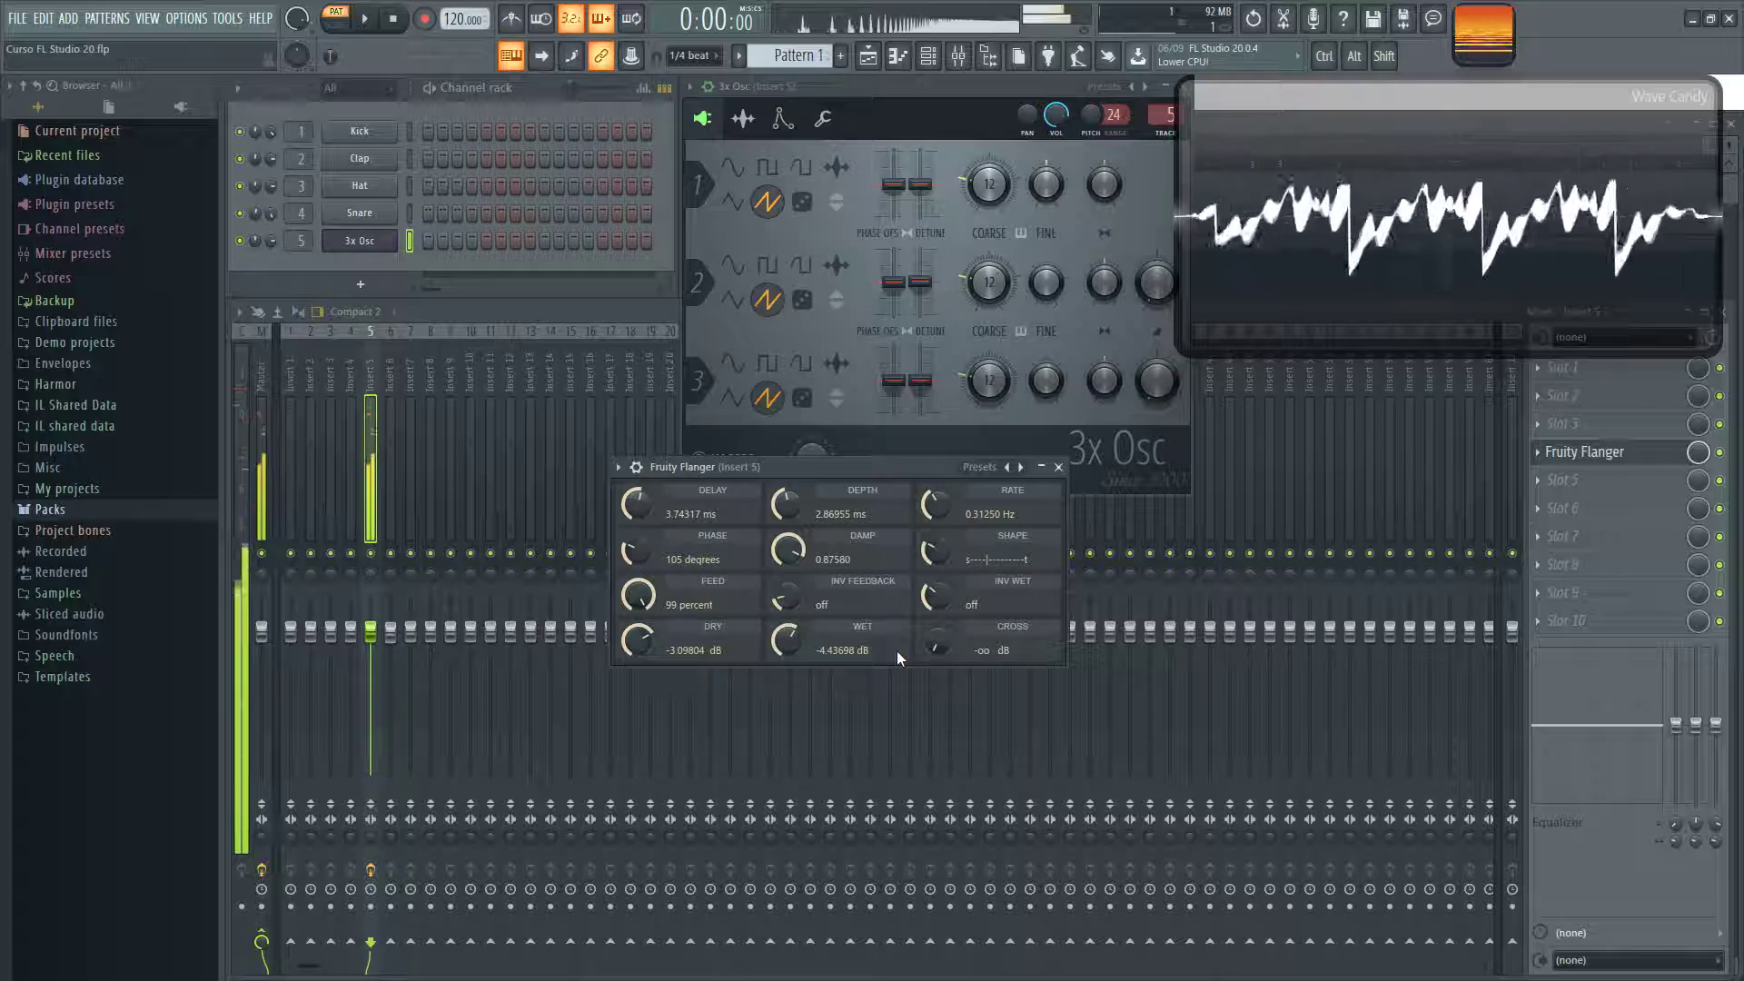
pyautogui.moveTo(943, 649); pyautogui.dragTo(941, 699)
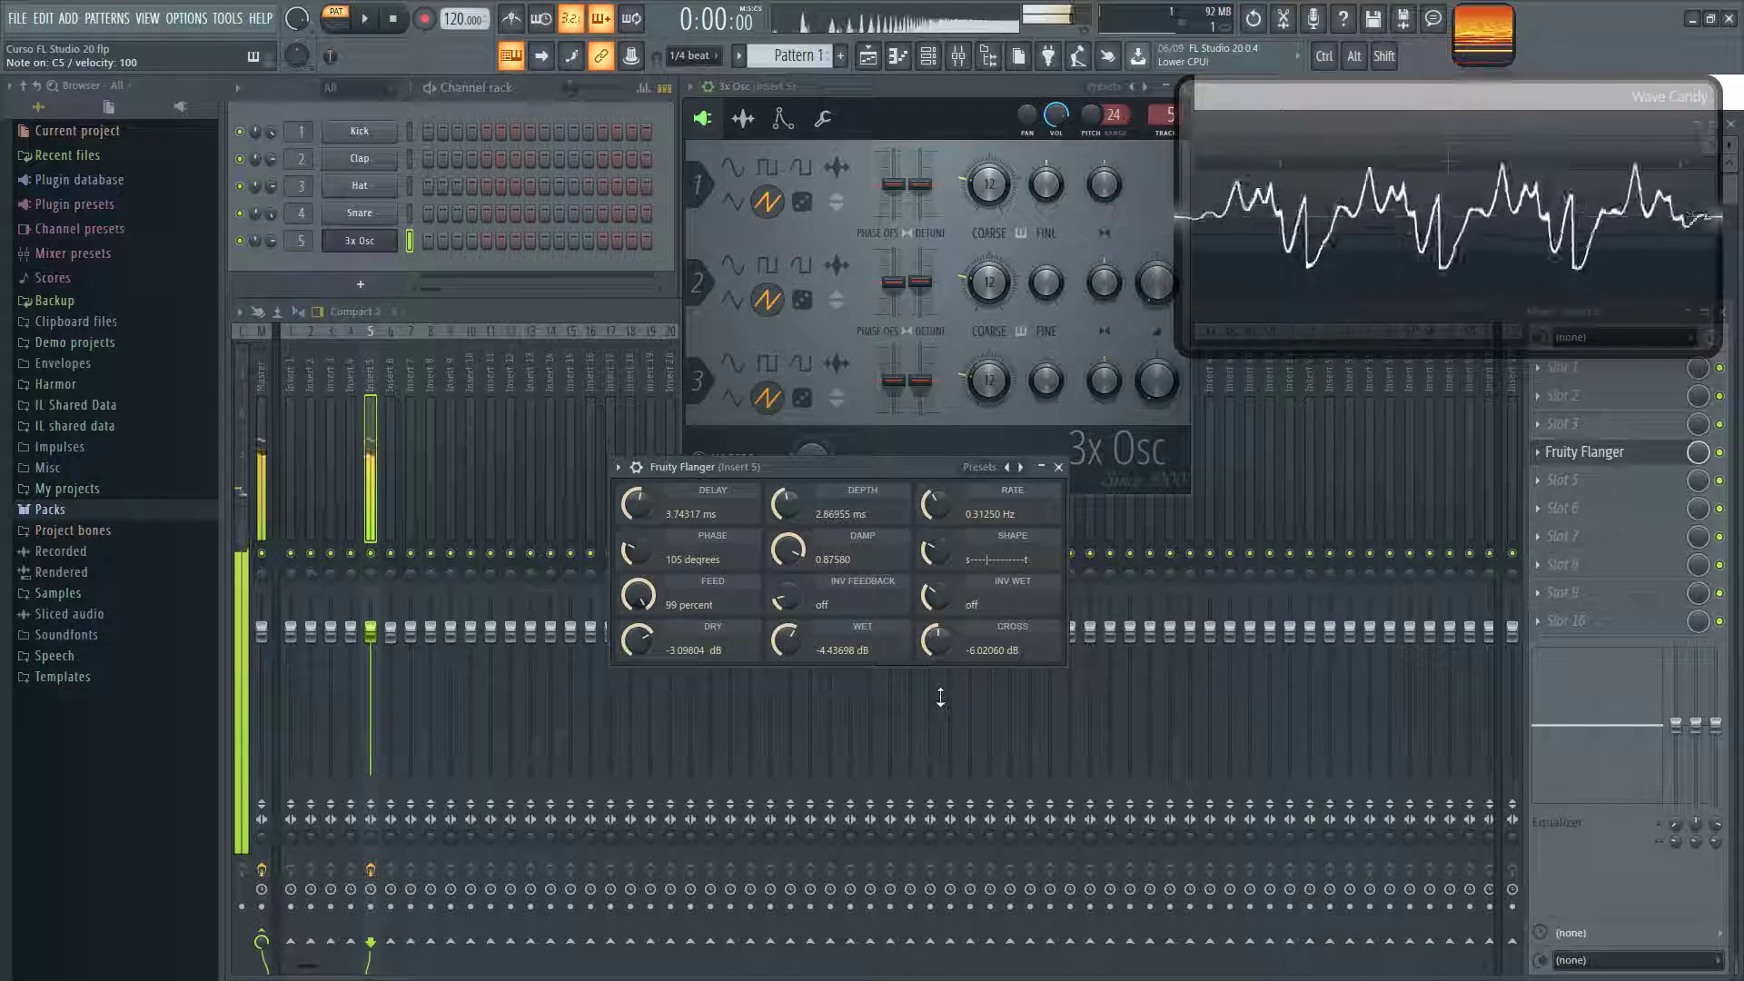
pyautogui.click(939, 601)
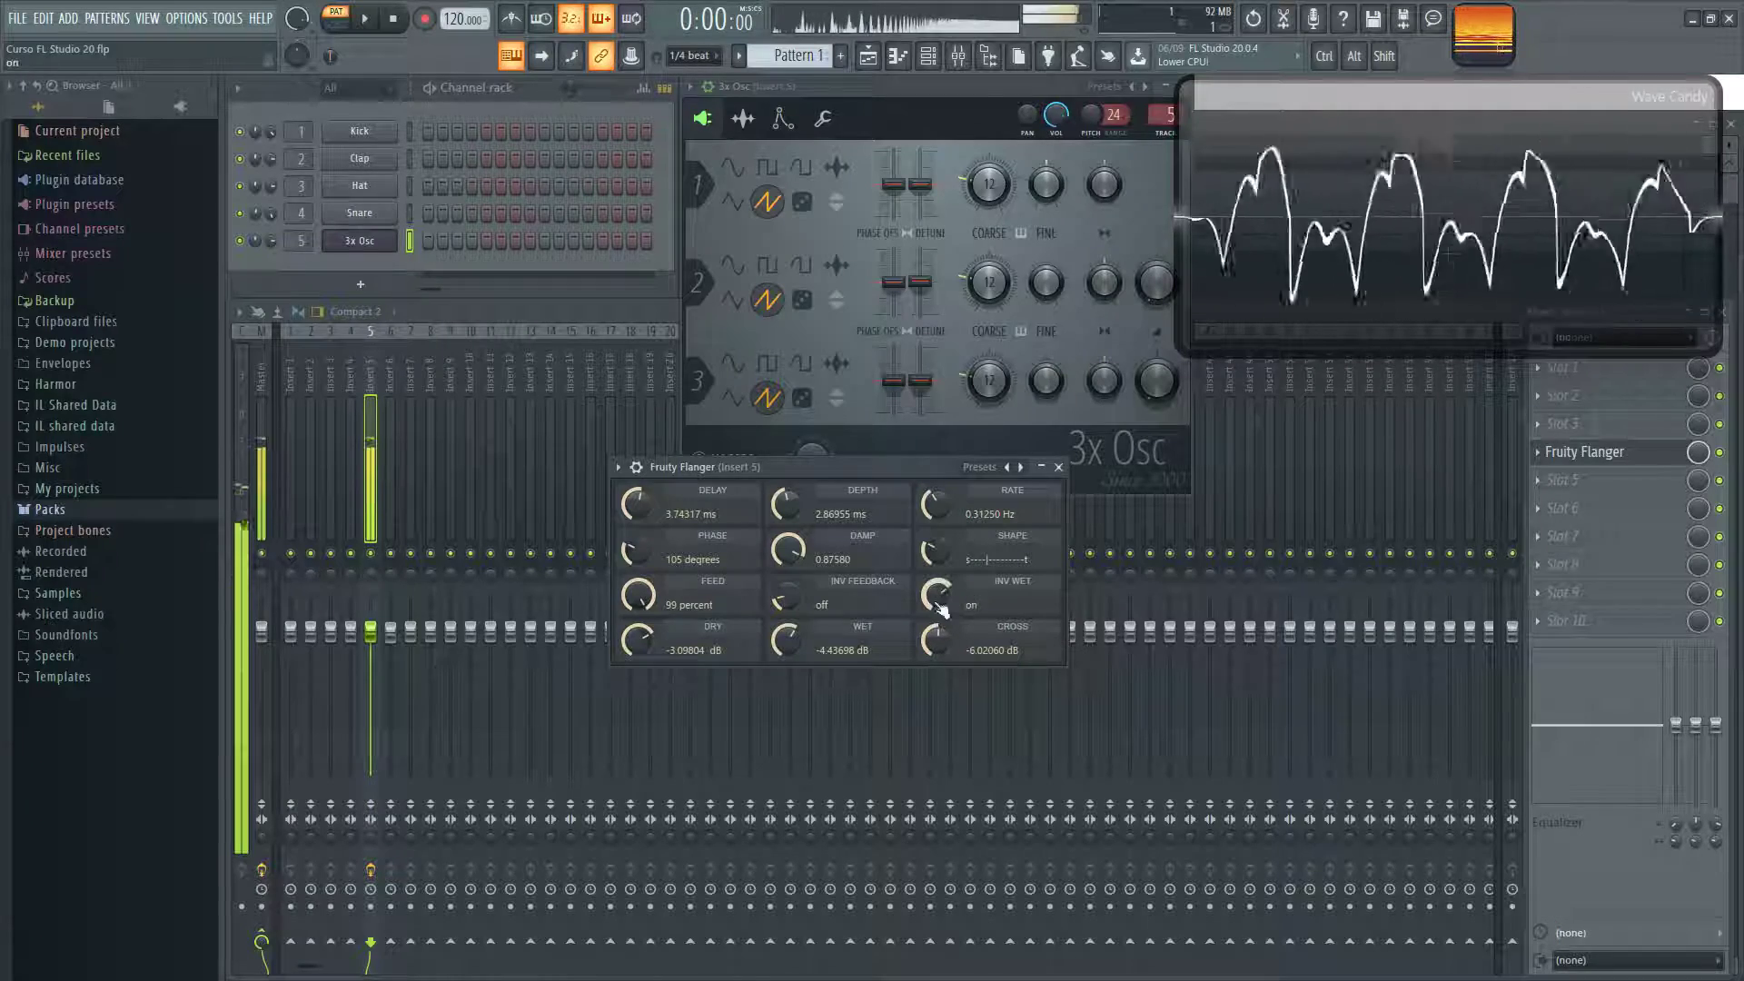
pyautogui.click(939, 601)
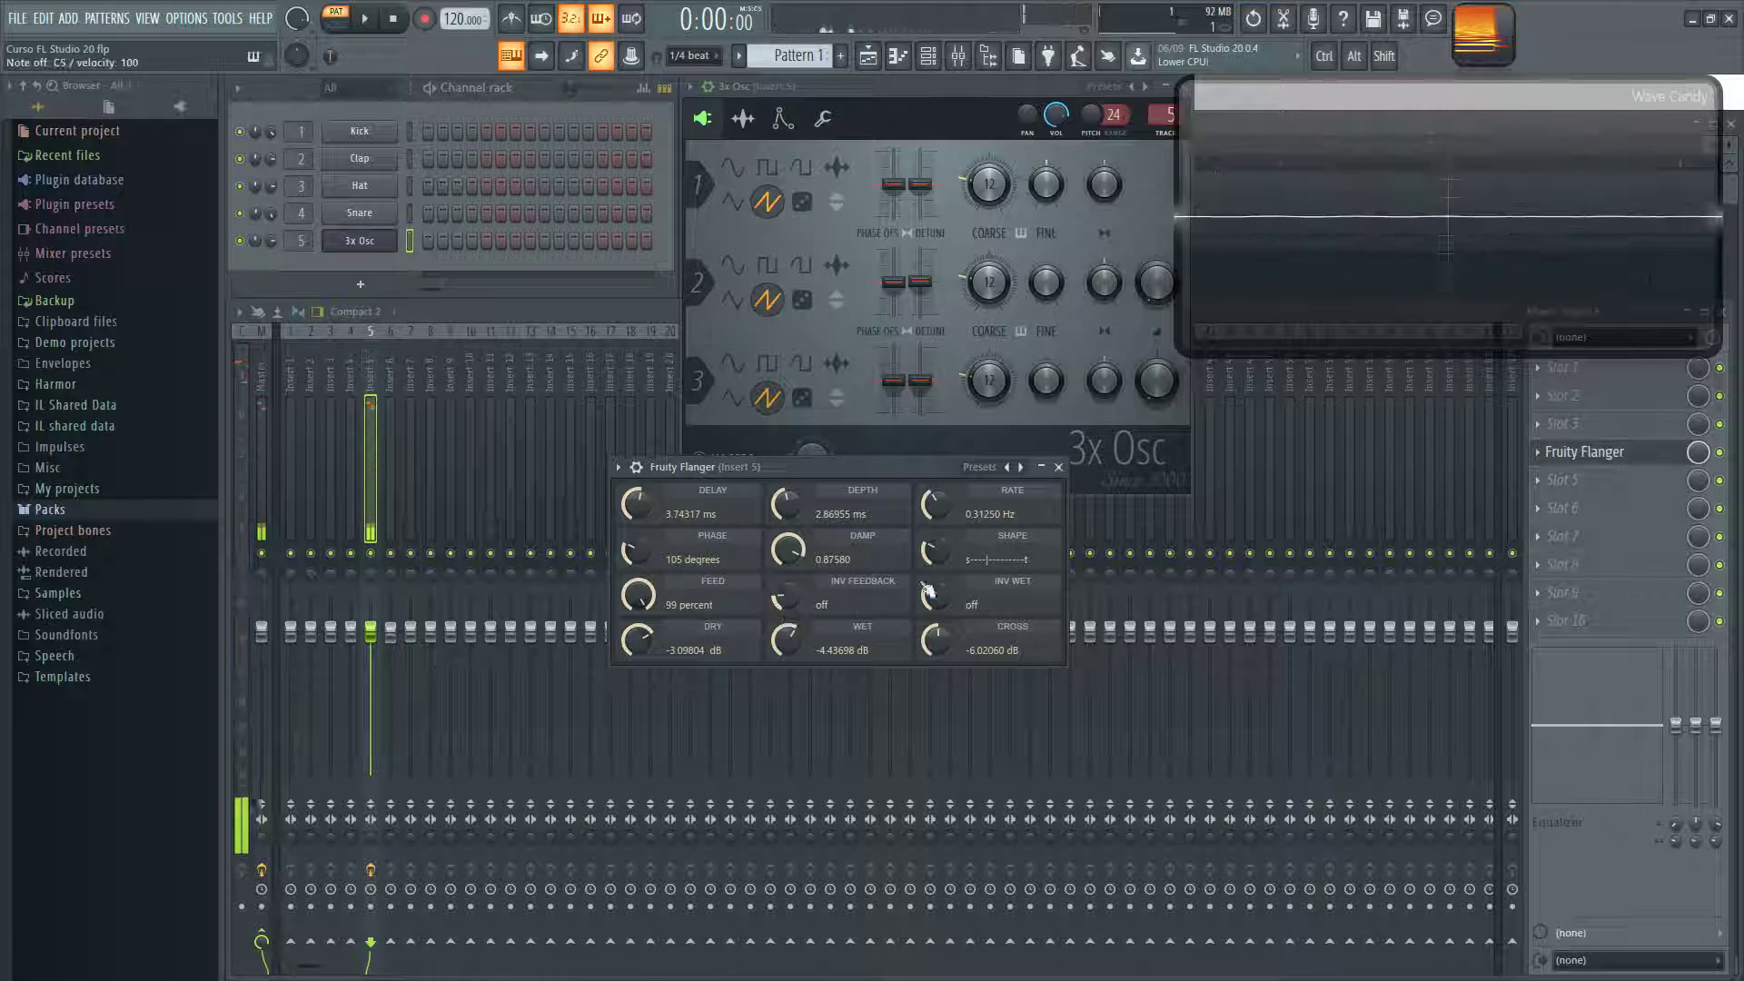
# - Set Shape fully to triangle, Depth to about 4.99 ms, Delay to about 4.85 ms and Cross to about -15.36 dB
pyautogui.moveTo(937, 551); pyautogui.dragTo(936, 499)
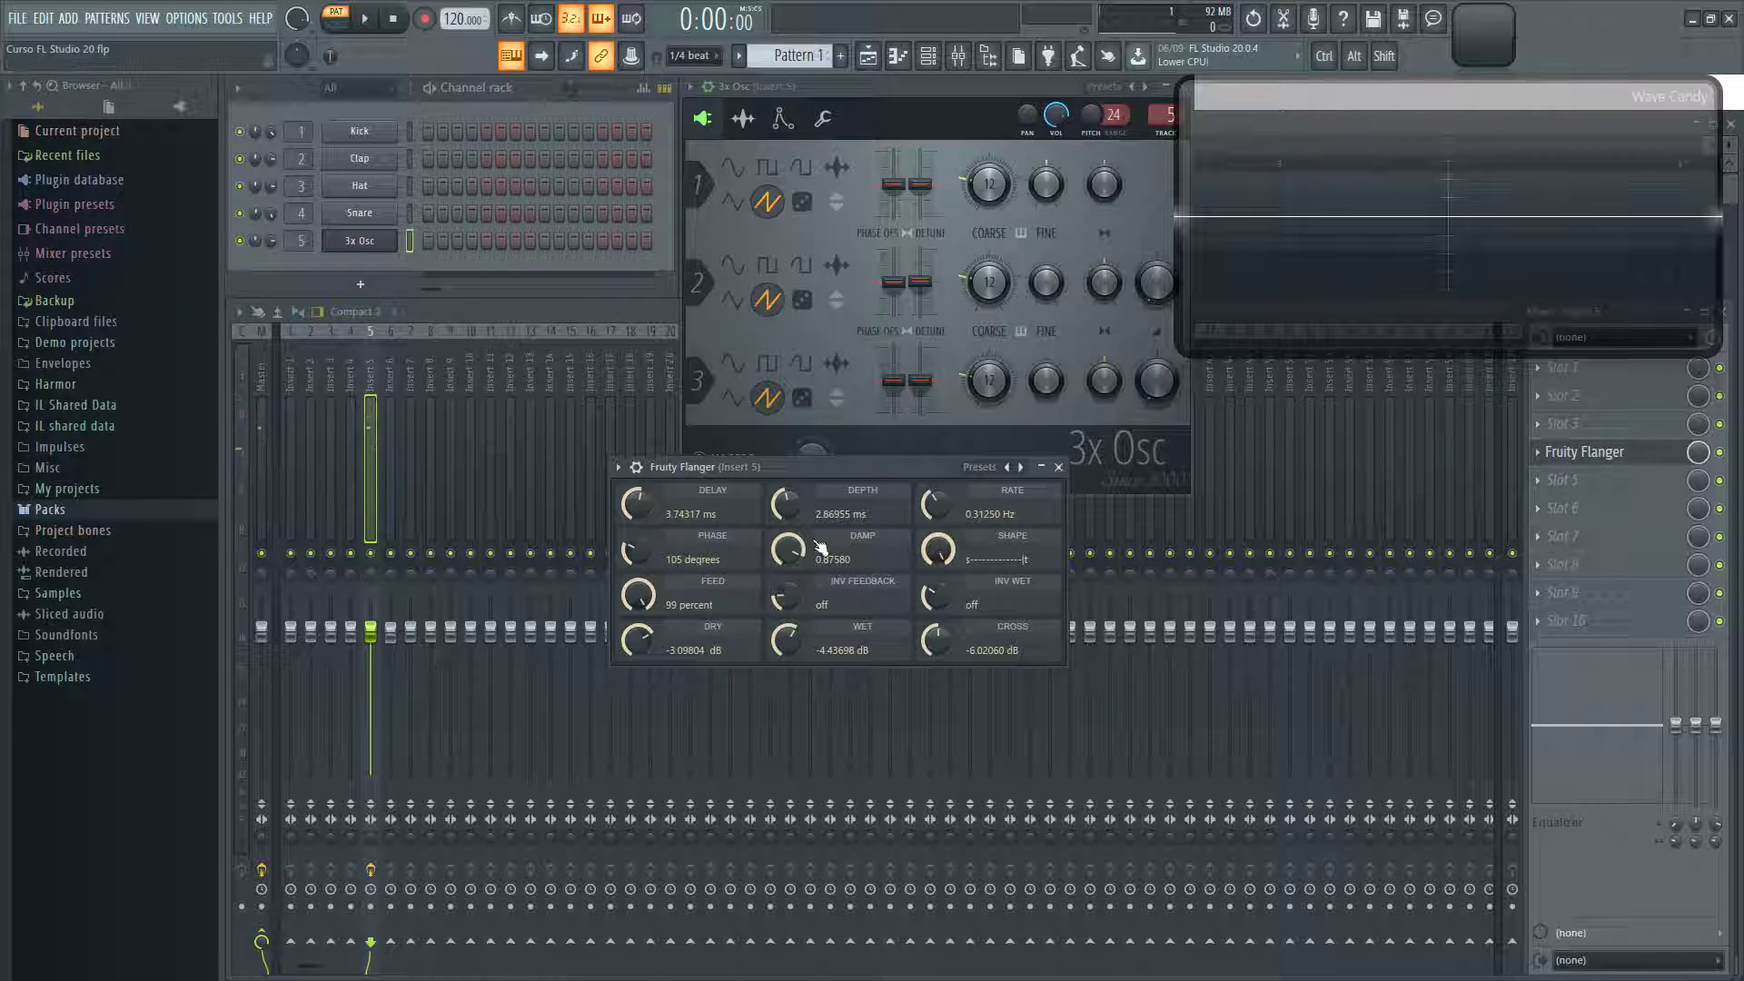
pyautogui.moveTo(807, 522); pyautogui.dragTo(808, 498)
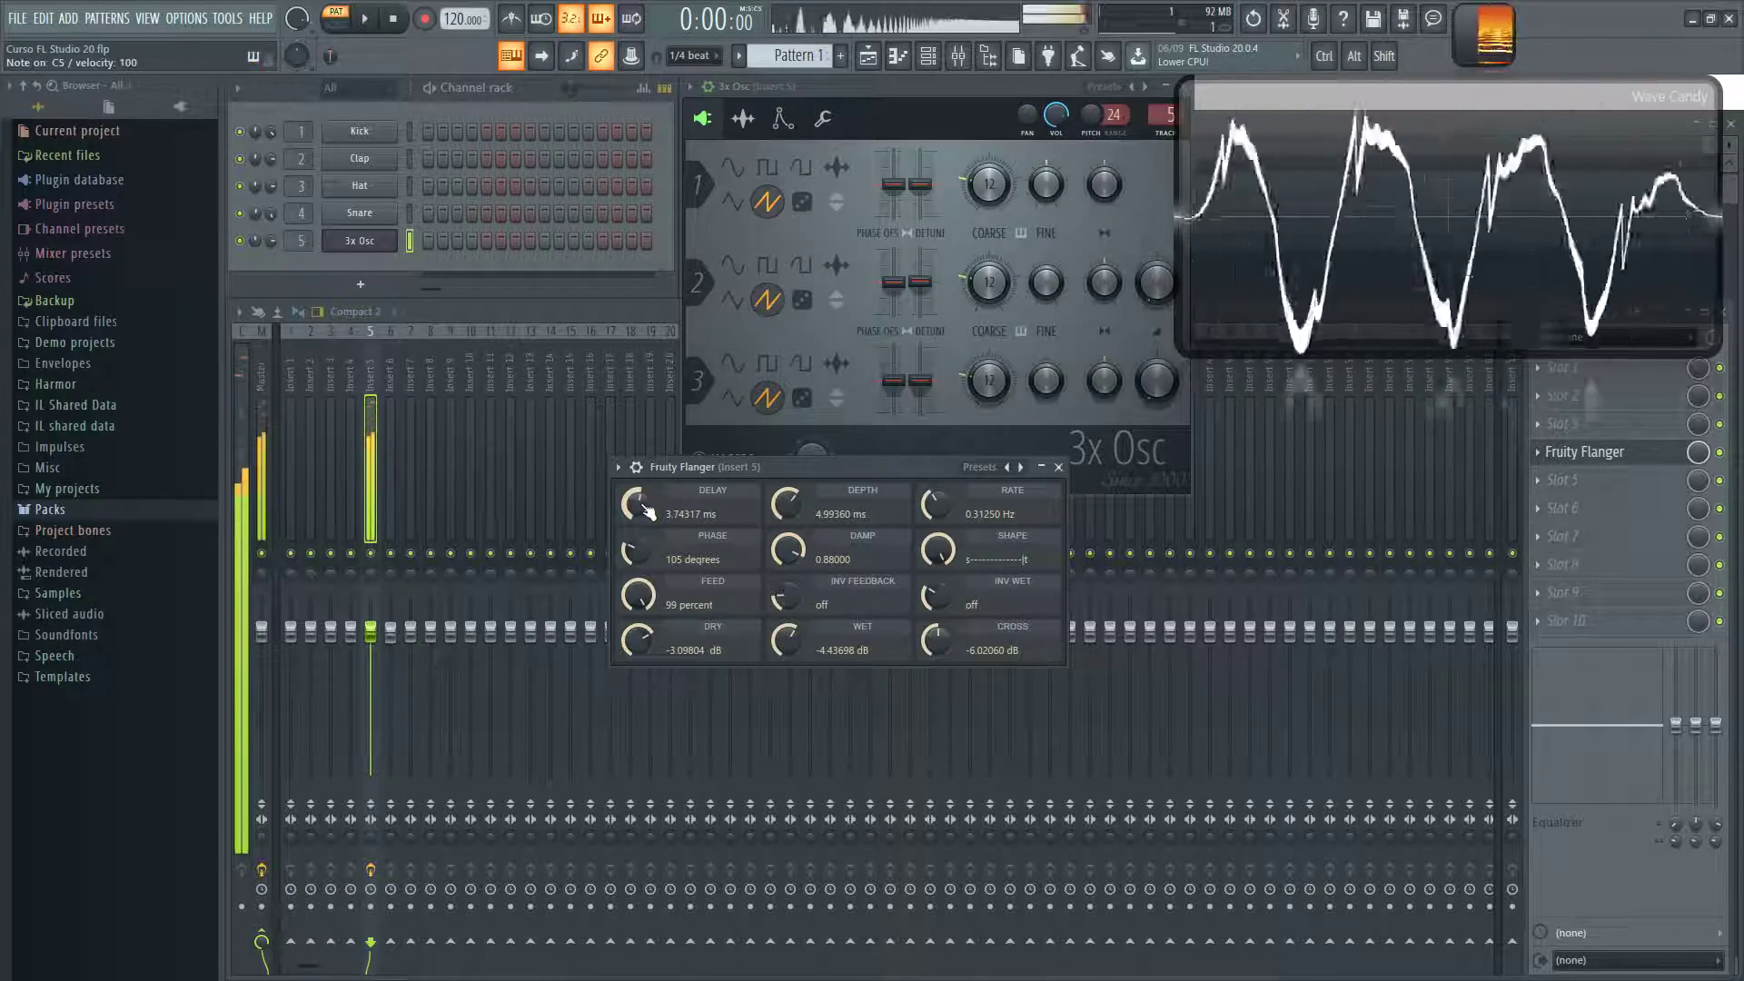
pyautogui.moveTo(647, 513); pyautogui.dragTo(648, 495)
pyautogui.moveTo(936, 651); pyautogui.dragTo(936, 657)
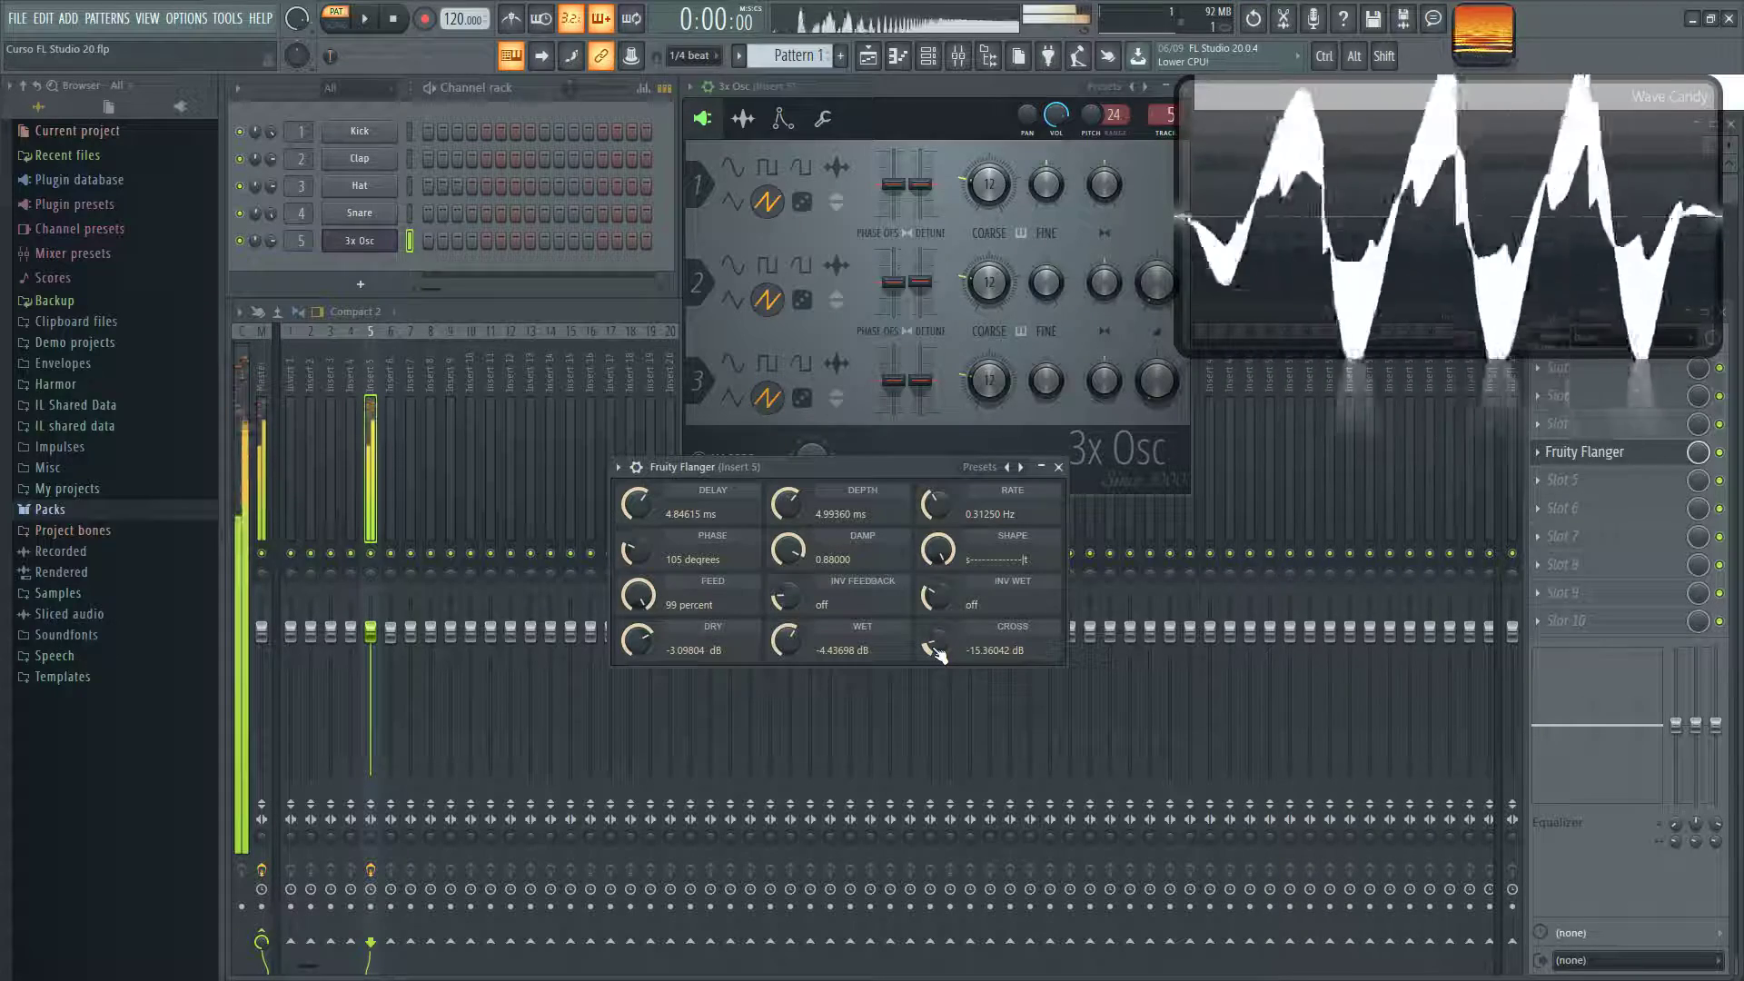